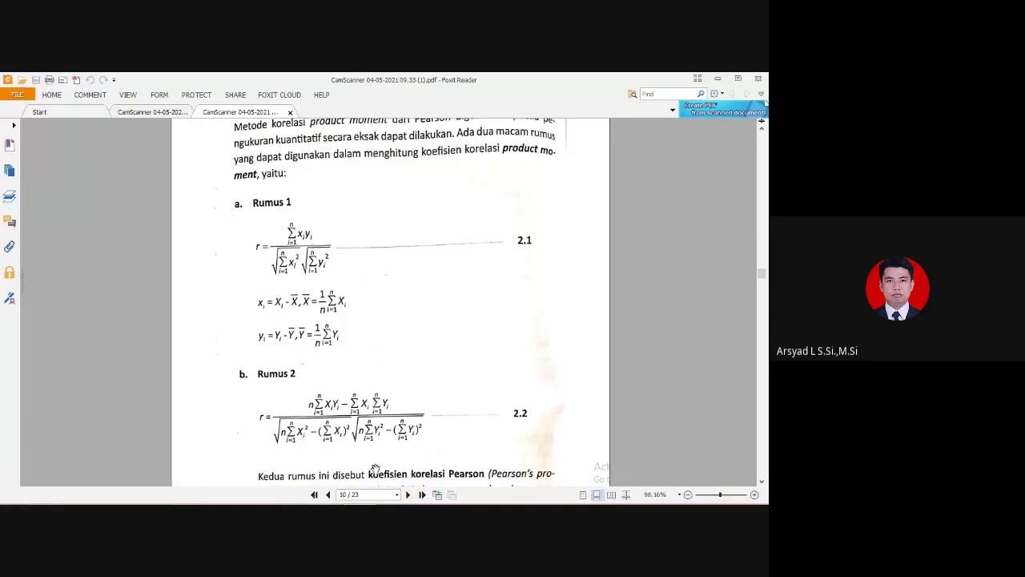
Check the Google Meet call window, then return to the scanned PDF in Foxit Reader.
scroll(374, 469, down, 1)
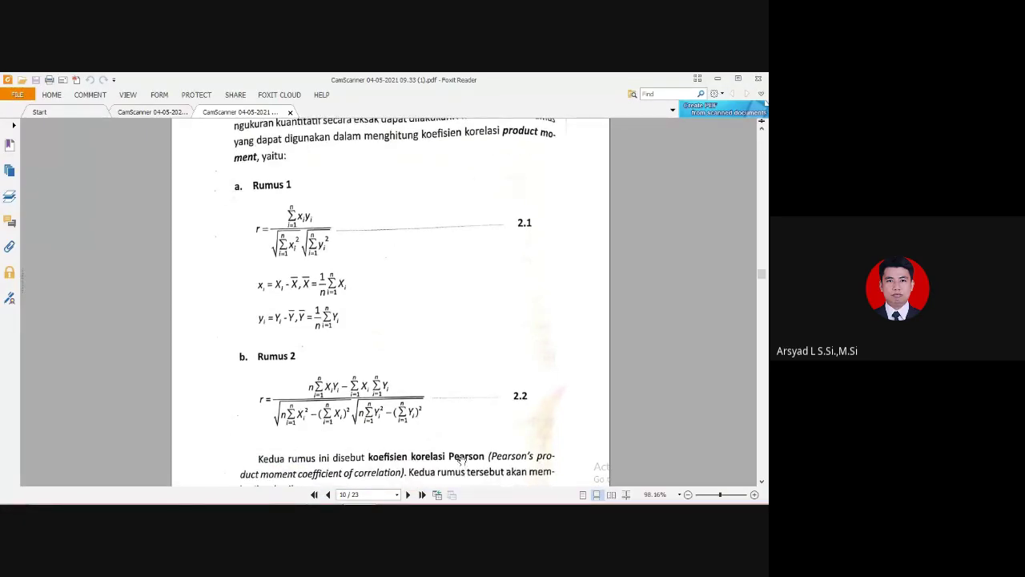
mouse_move(456, 503)
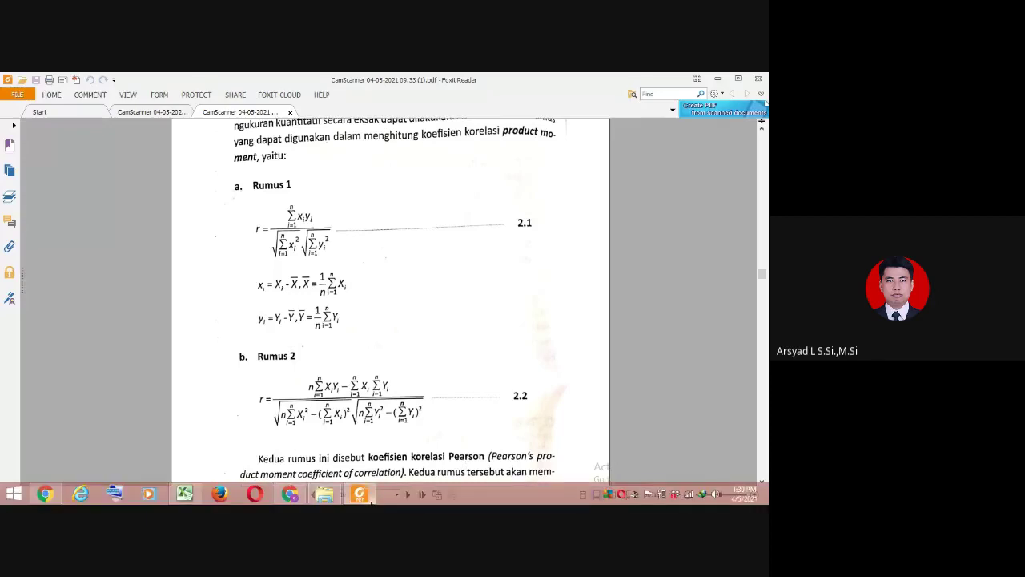
mouse_move(365, 496)
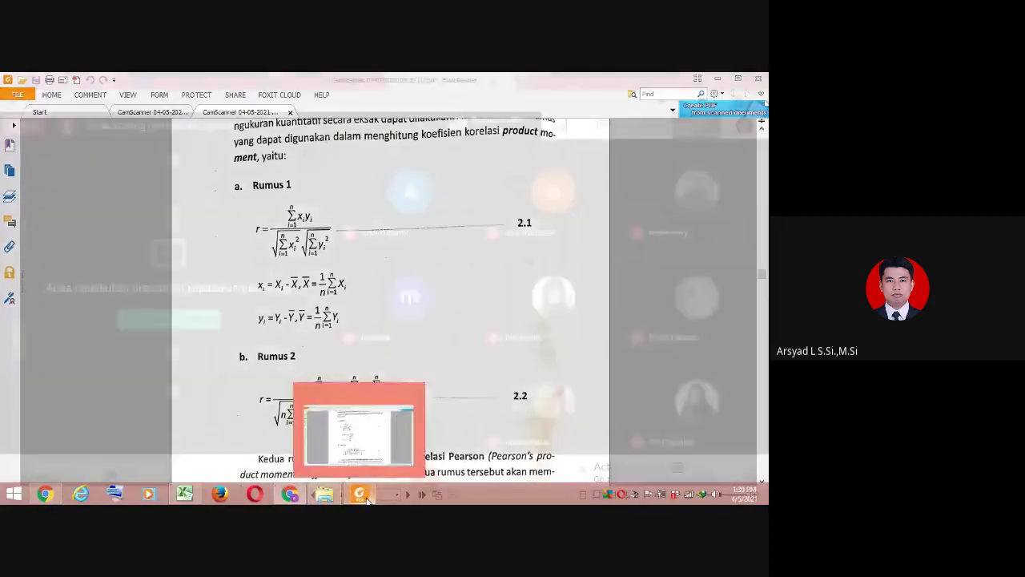
click(364, 423)
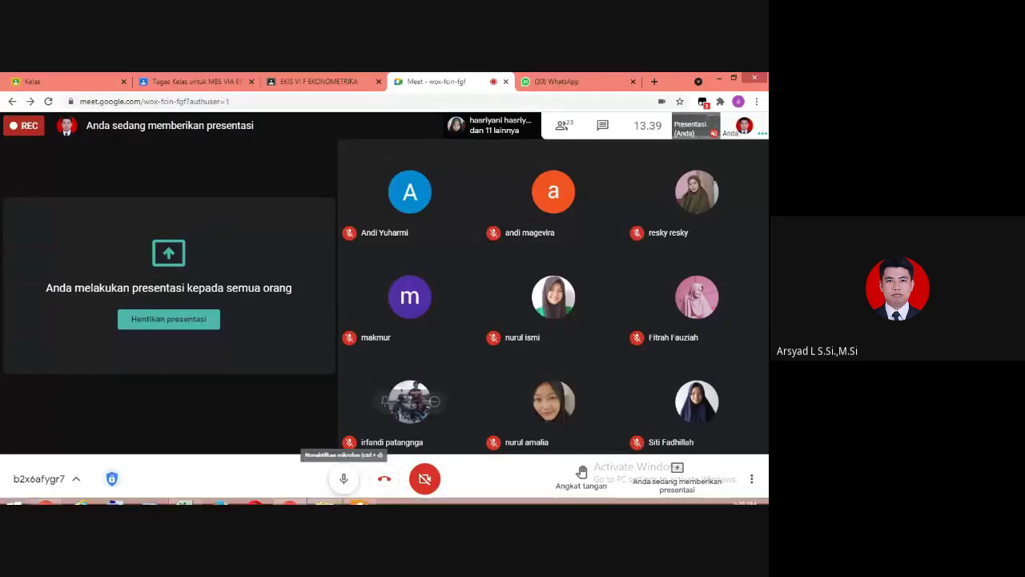
mouse_move(323, 502)
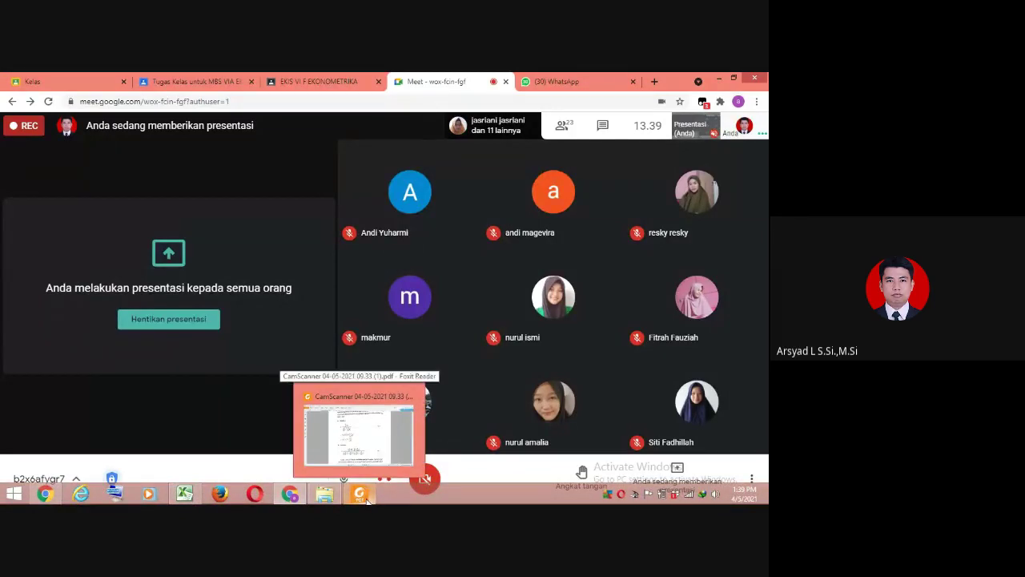
click(362, 496)
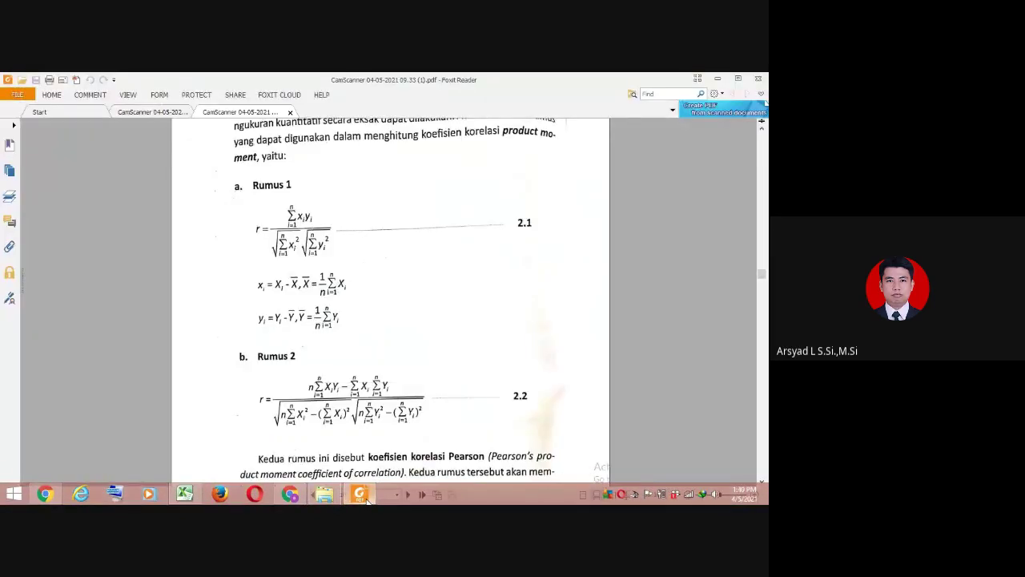
Examine the two product moment correlation formulas, Rumus 1 and Rumus 2, and the introduction to Contoh 2.2 on page 10.
key(Down)
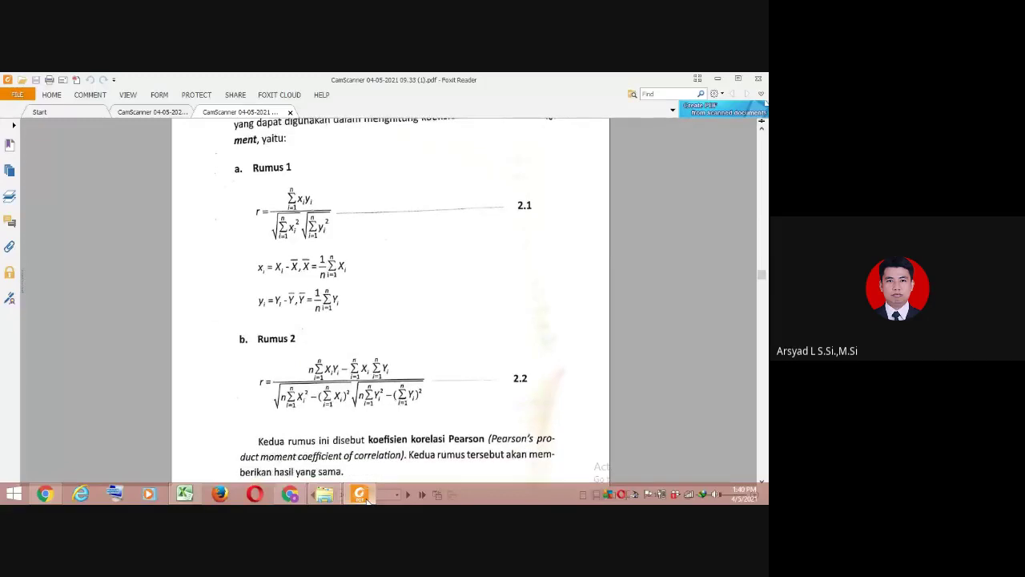
key(Down)
key(Down)
key(Down)
key(Down)
key(Down)
key(Down)
key(Down)
key(Down)
key(Down)
key(Down)
key(Down)
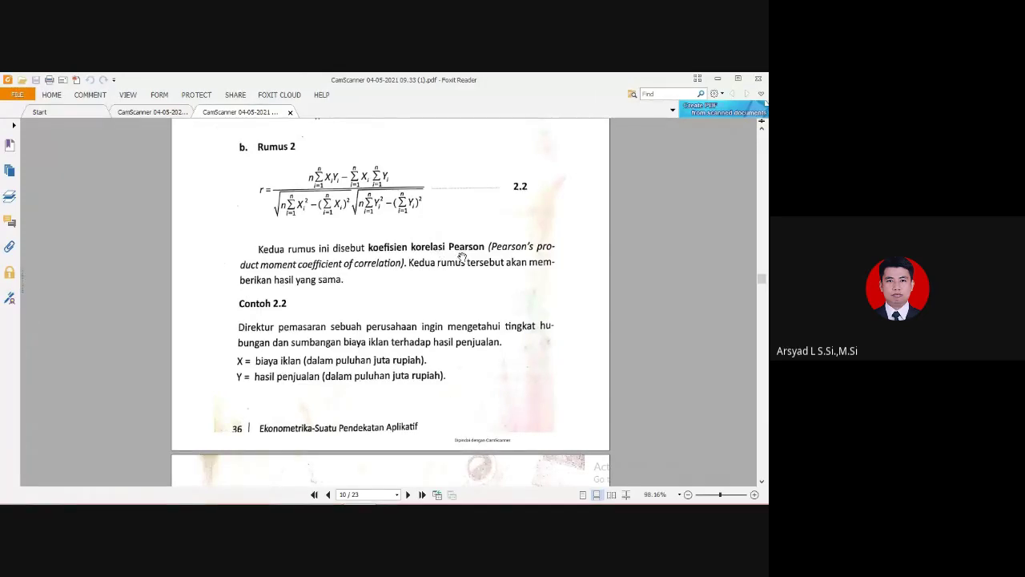
scroll(462, 256, up, 1)
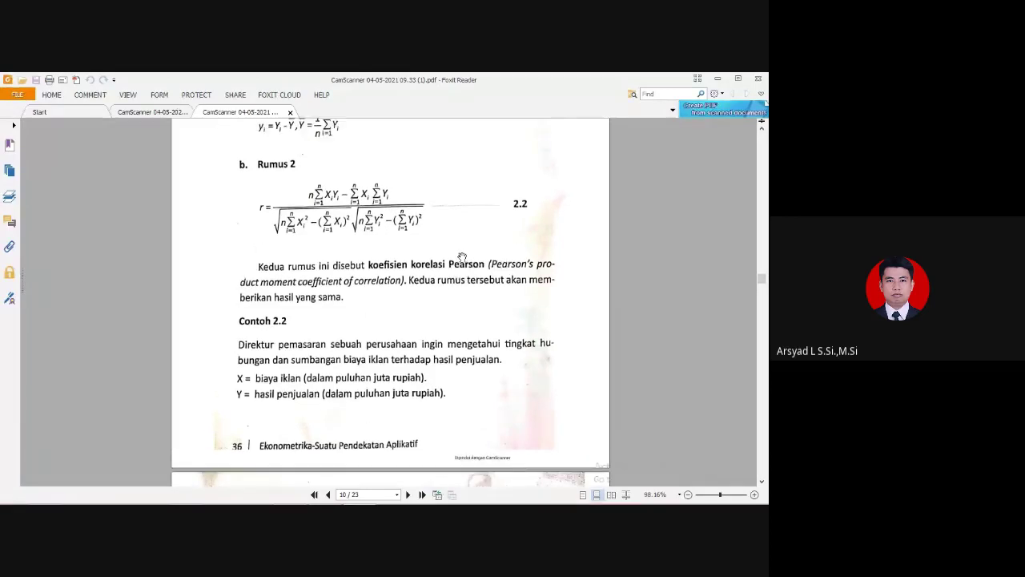
scroll(462, 256, up, 4)
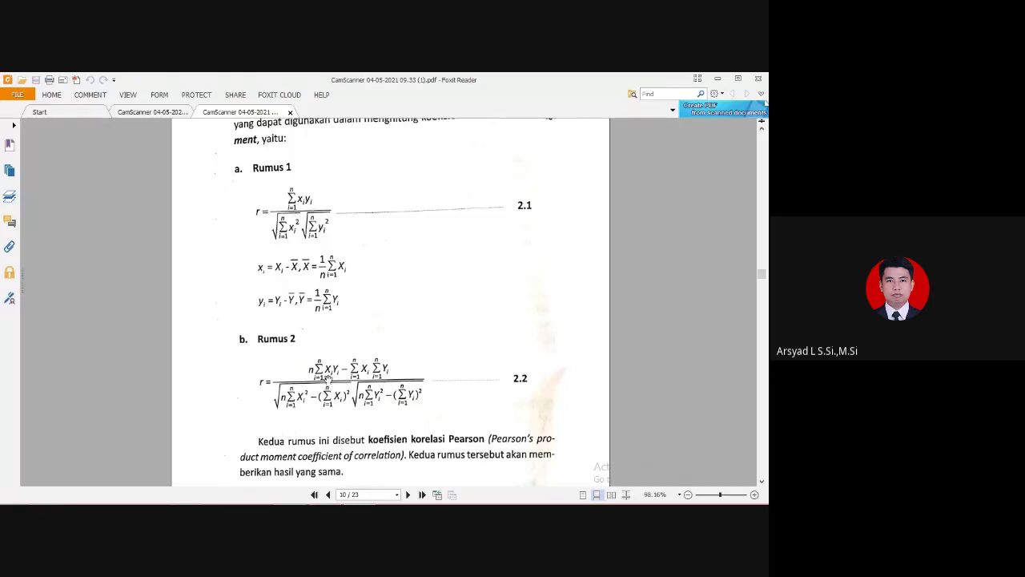
scroll(328, 377, down, 1)
scroll(327, 378, down, 5)
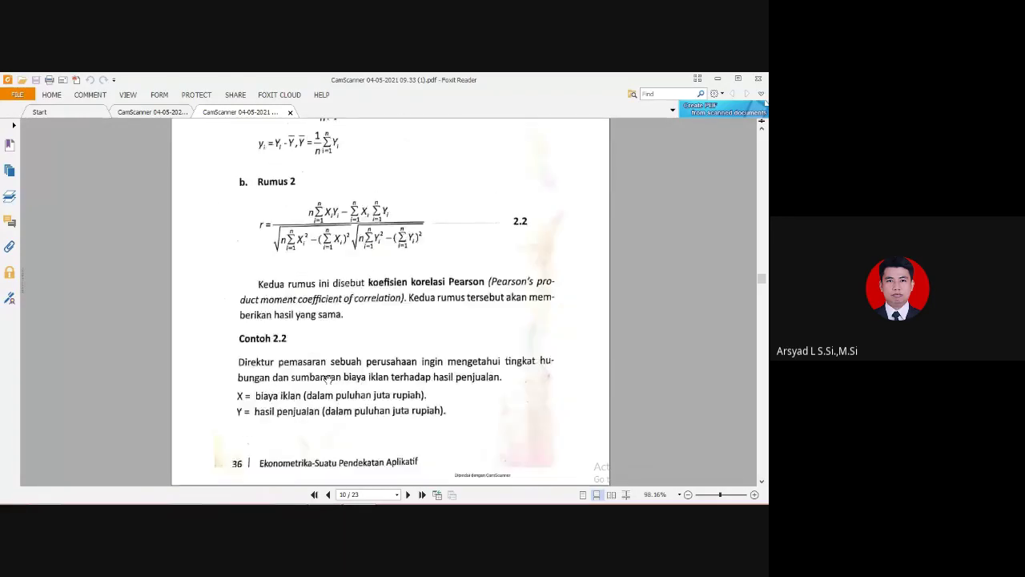
scroll(328, 378, up, 5)
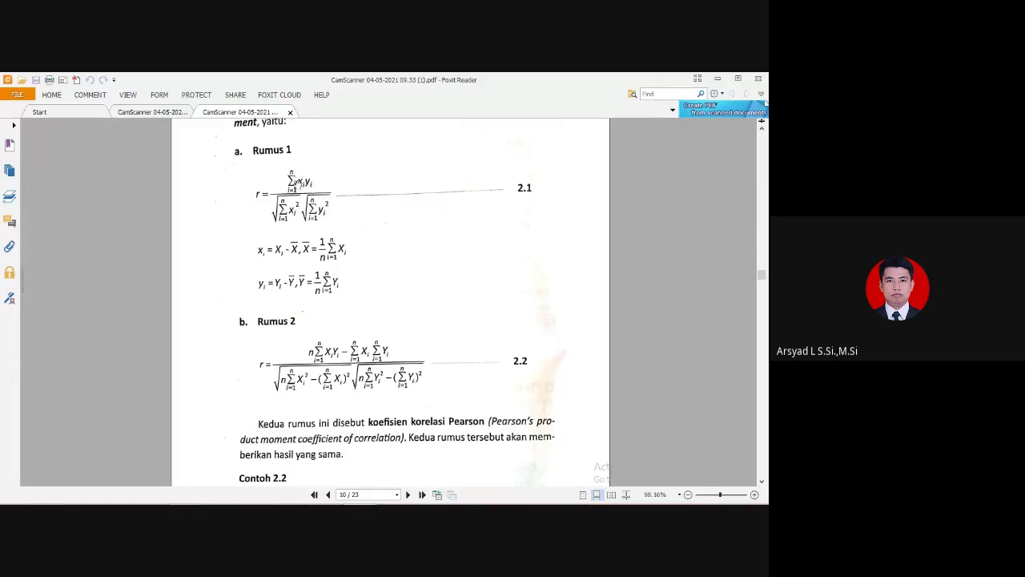
scroll(333, 282, down, 1)
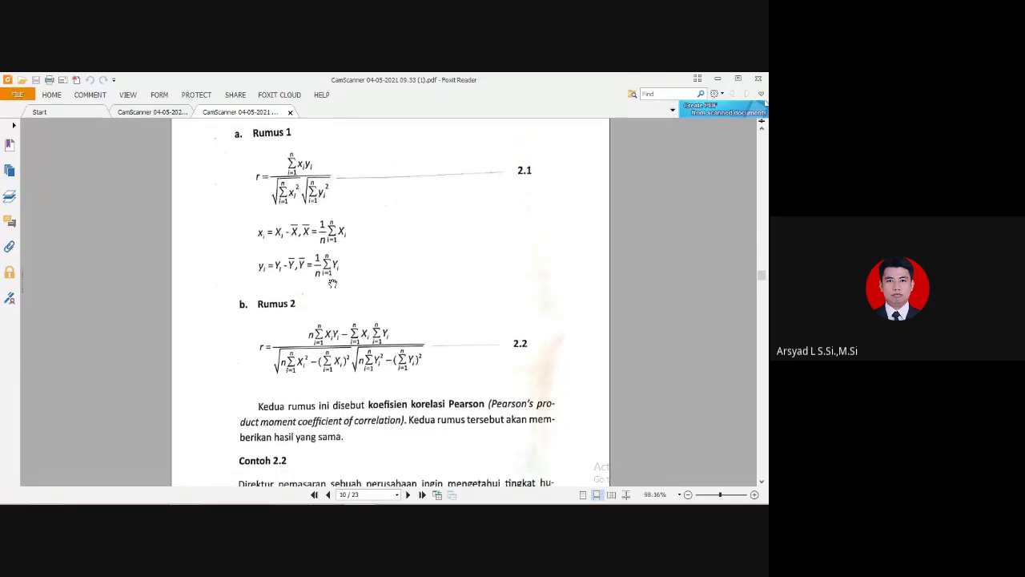
scroll(332, 283, down, 3)
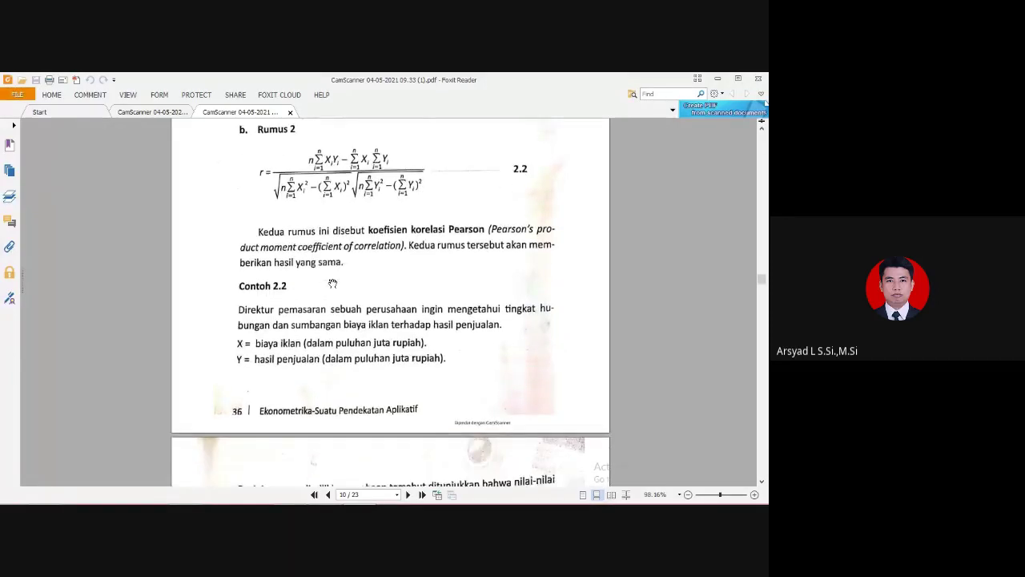
Read the Contoh 2.2 data table of advertising cost and sales and its solution worksheet on page 11.
scroll(332, 282, down, 4)
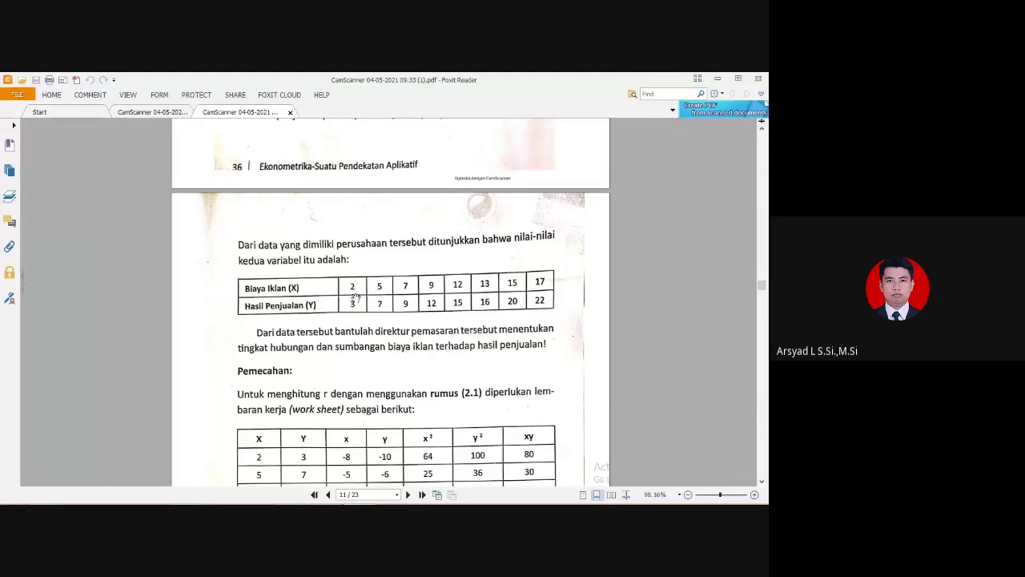
scroll(355, 306, up, 1)
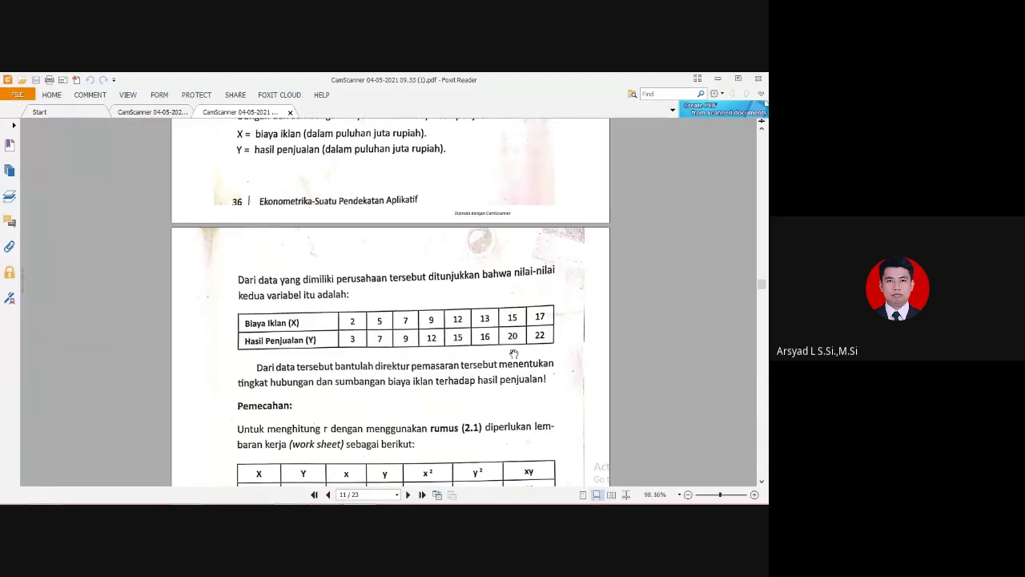
scroll(513, 353, down, 1)
scroll(513, 353, down, 5)
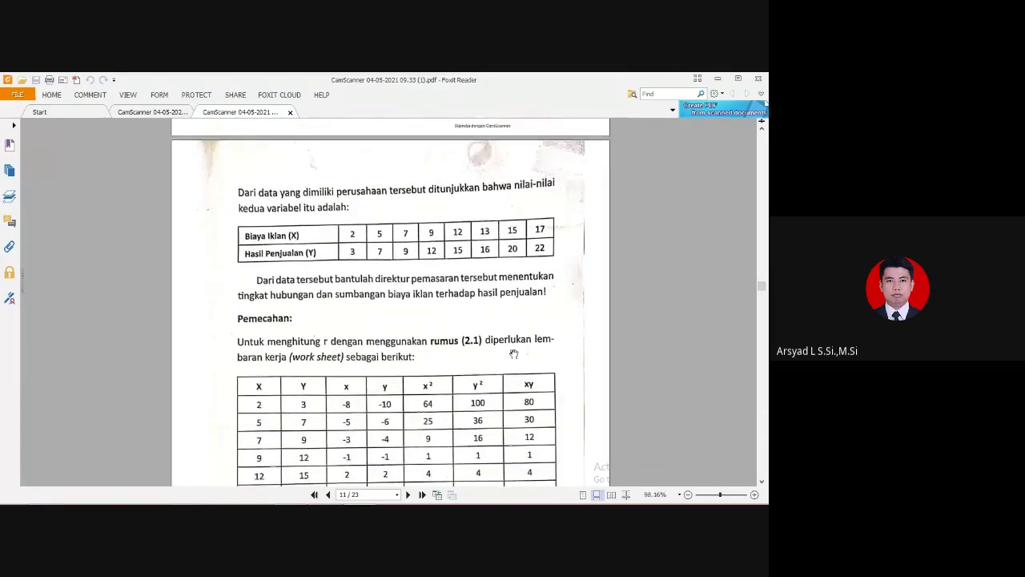
scroll(513, 353, down, 3)
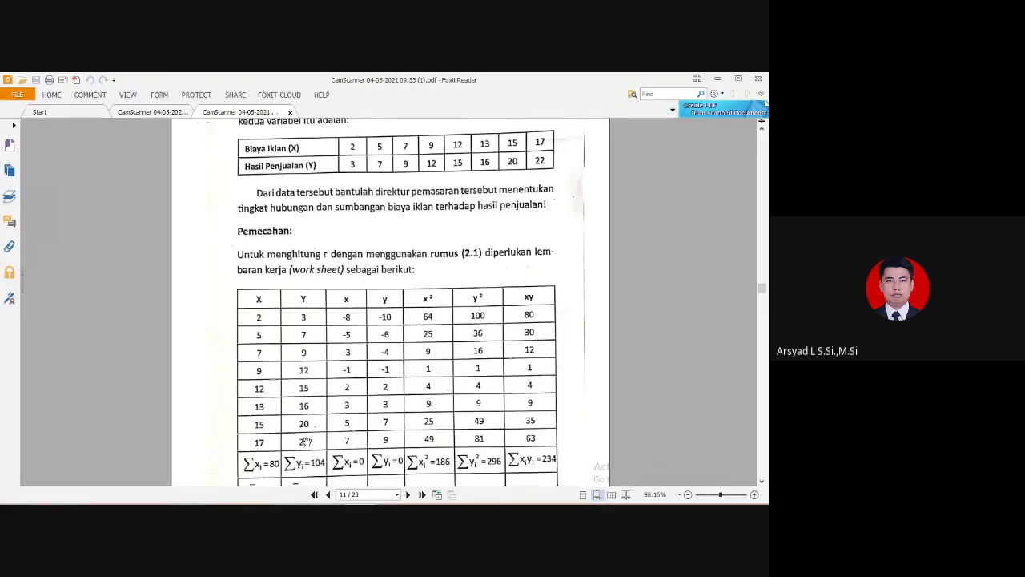
scroll(305, 442, down, 2)
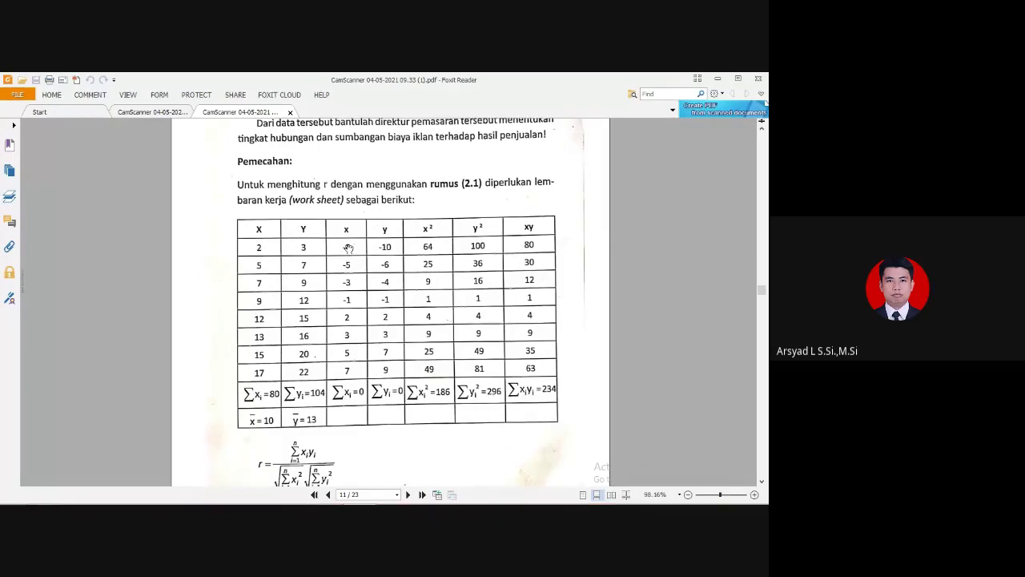
Compare the worksheet's deviation columns with the Rumus 1 definitions on page 10 and review the worked calculation of r on page 11.
scroll(348, 248, up, 10)
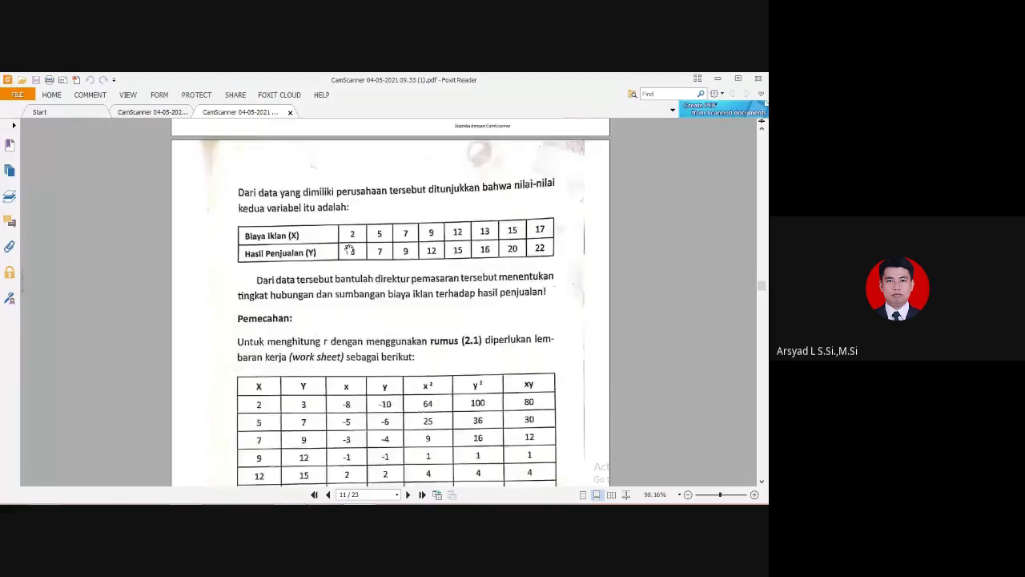
scroll(348, 248, up, 8)
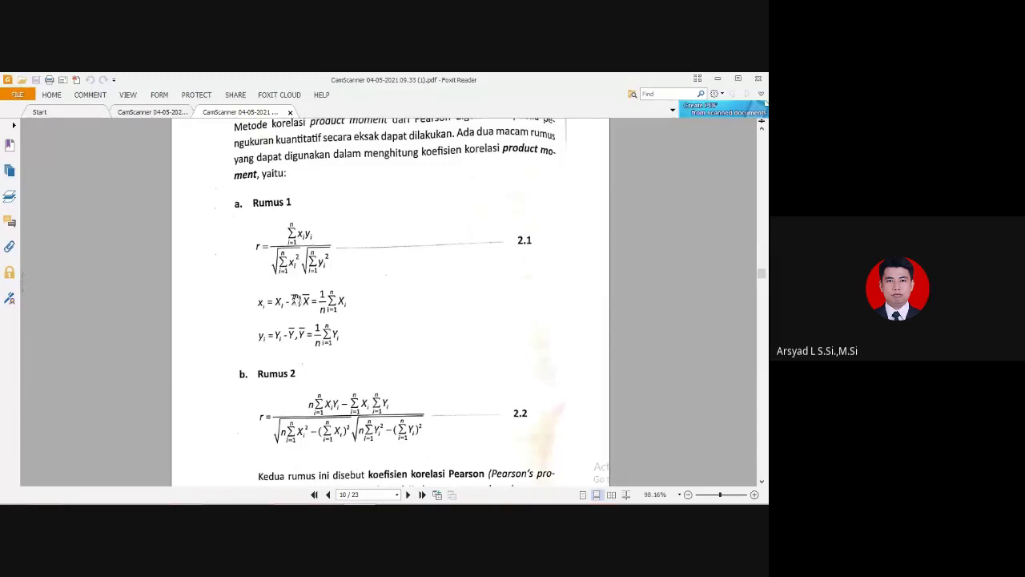
scroll(297, 301, down, 5)
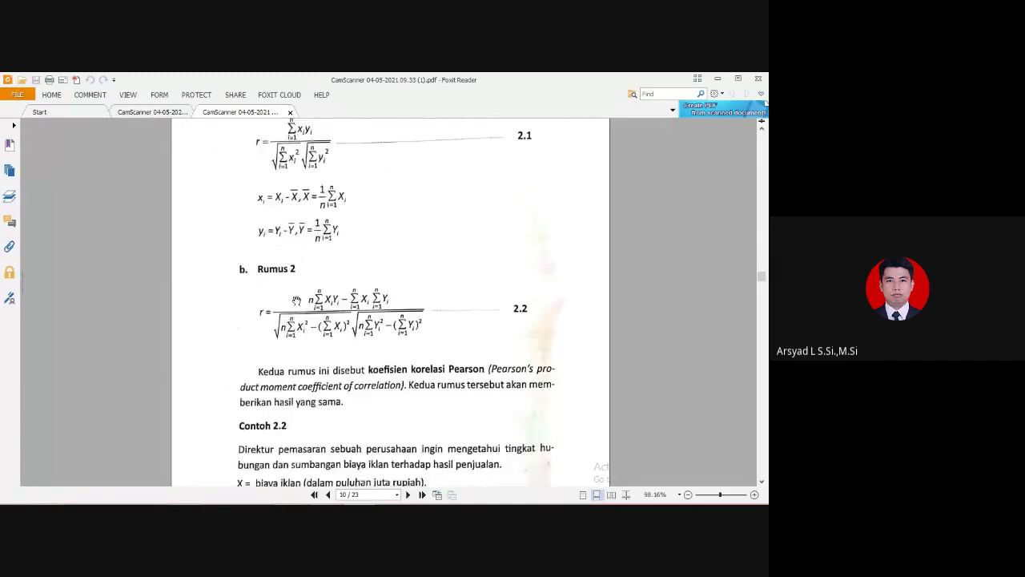
scroll(296, 300, down, 8)
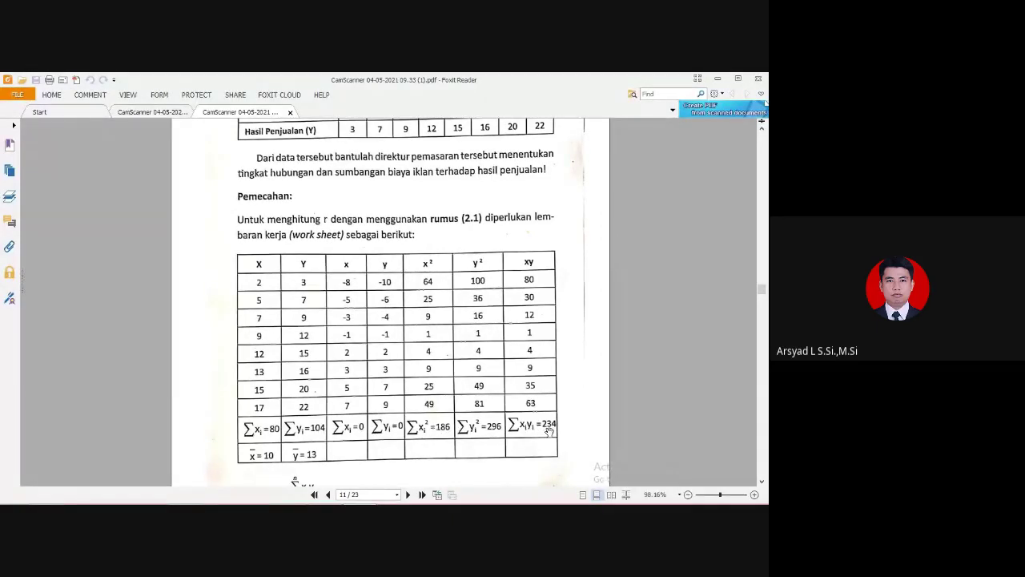
scroll(549, 430, down, 3)
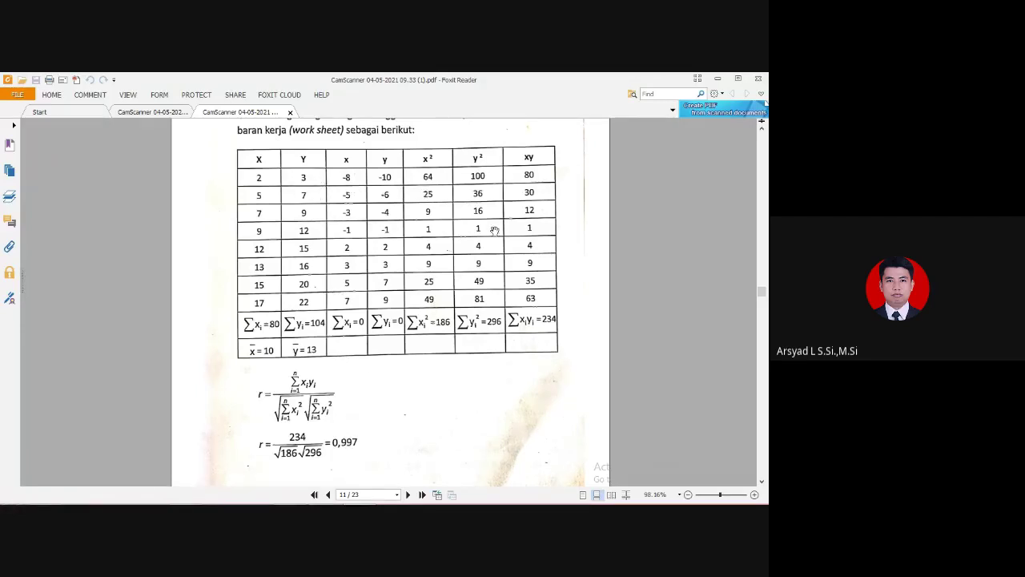
Switch to the Excel workbook and total the X values of Sheet2 in cell A10 with AutoSum.
mouse_move(349, 498)
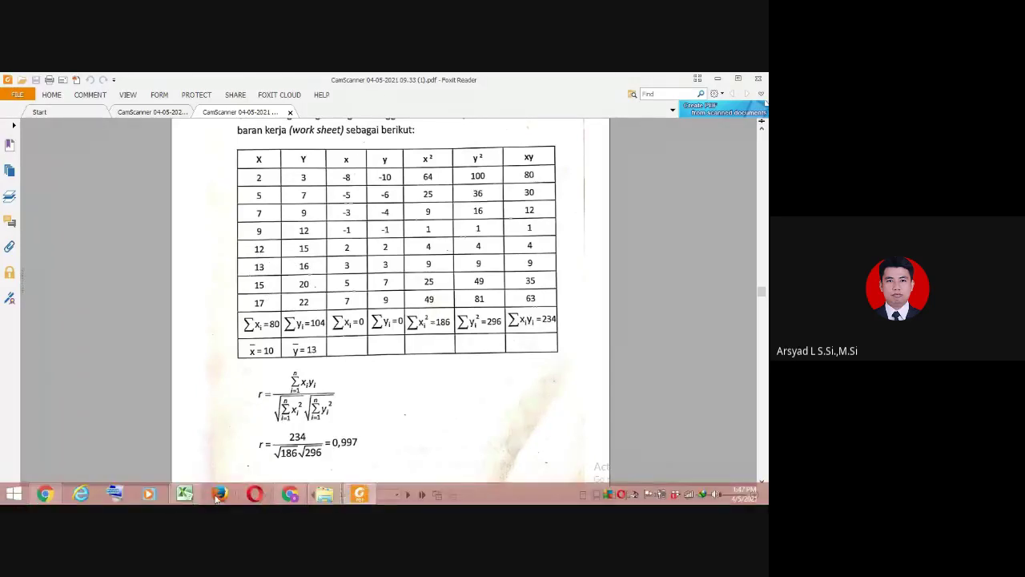
click(199, 494)
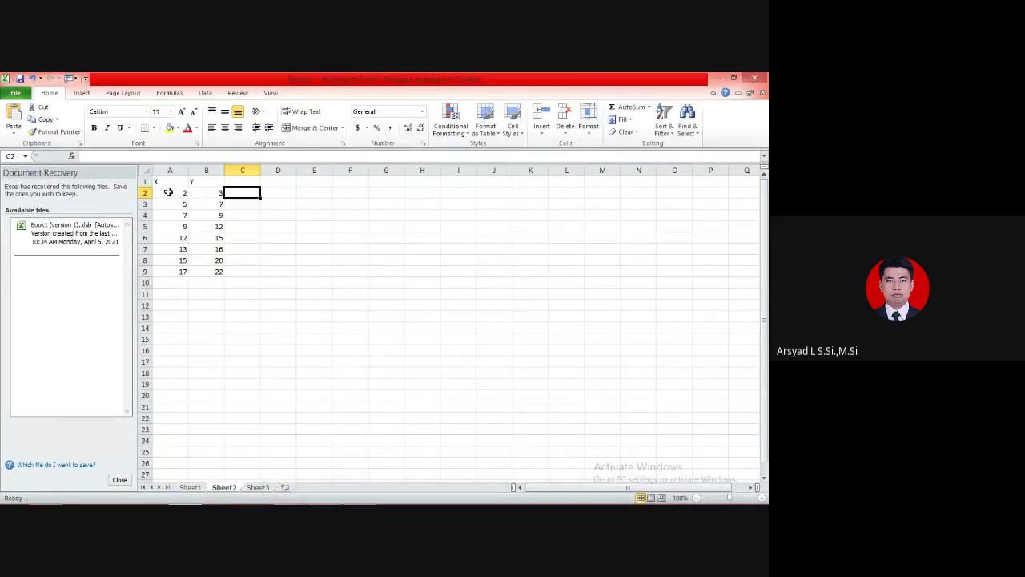
click(180, 283)
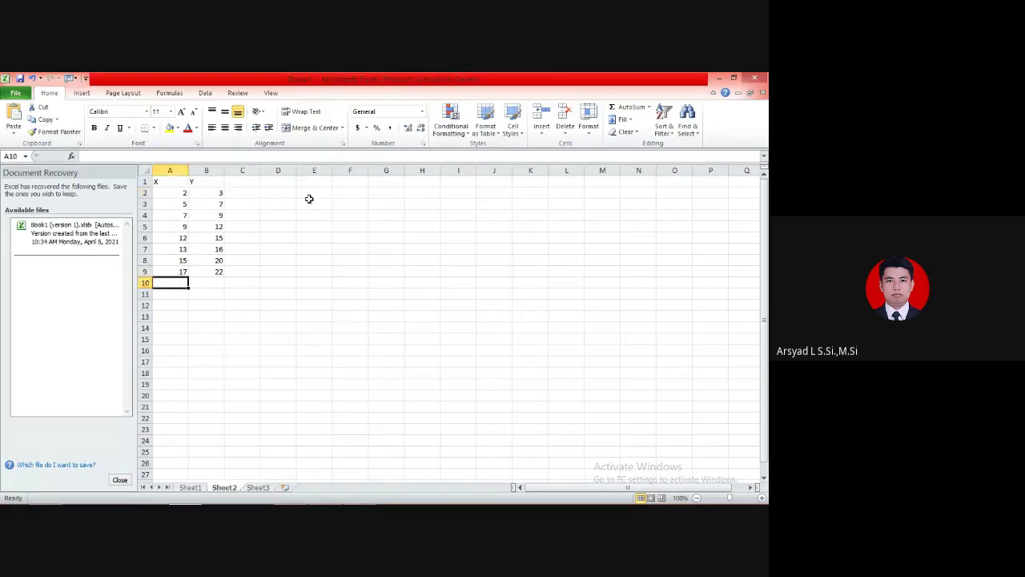
click(631, 107)
key(Return)
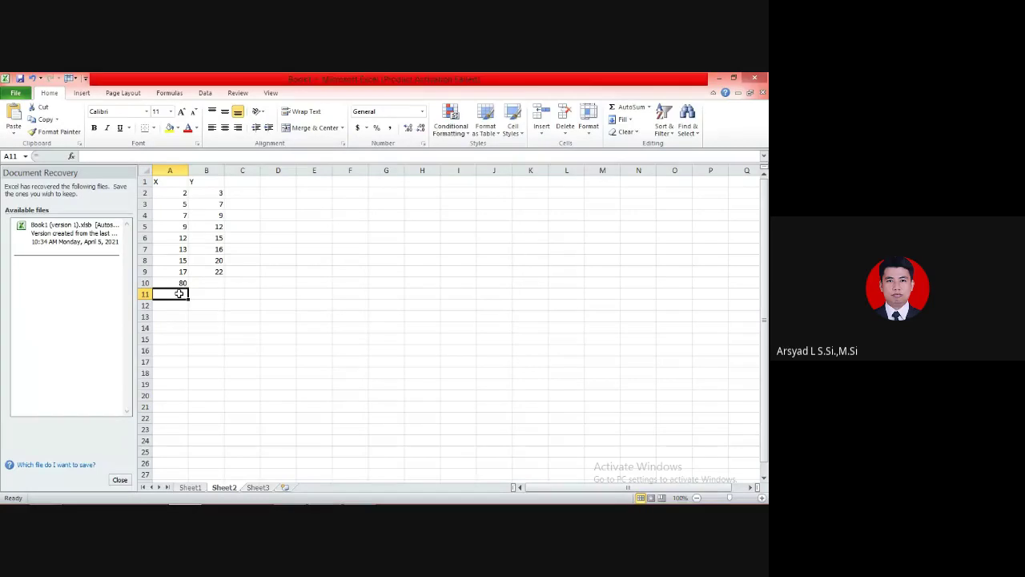
Calculate the mean of X in cell A11 with the formula =A10/8.
text(=)
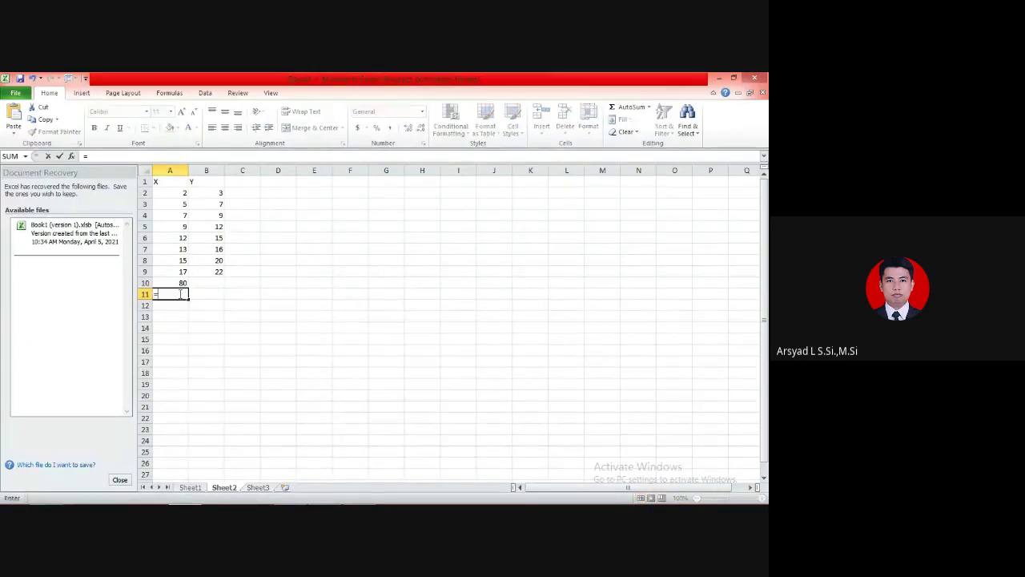
click(181, 283)
text(/)
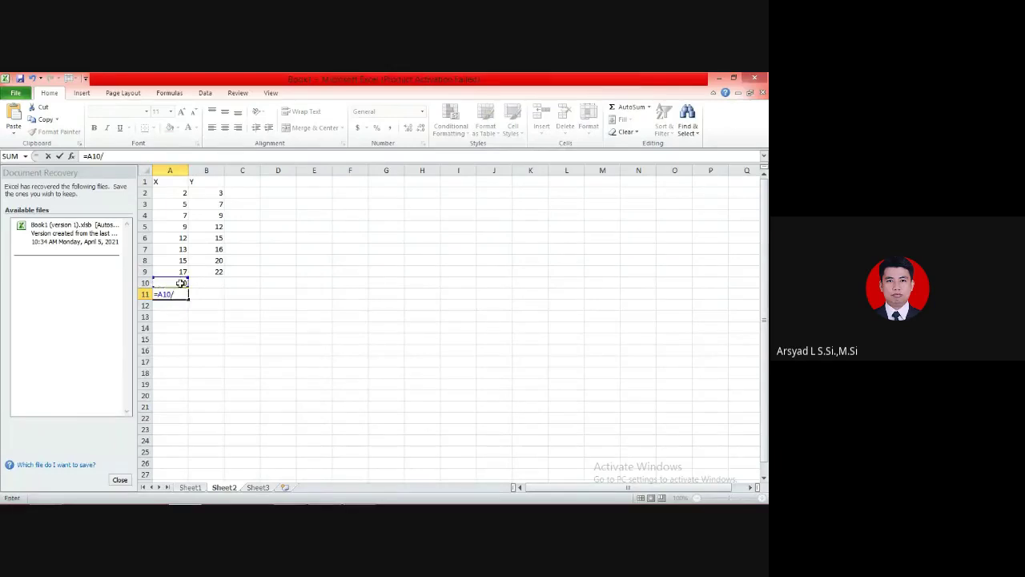
text(8)
key(Return)
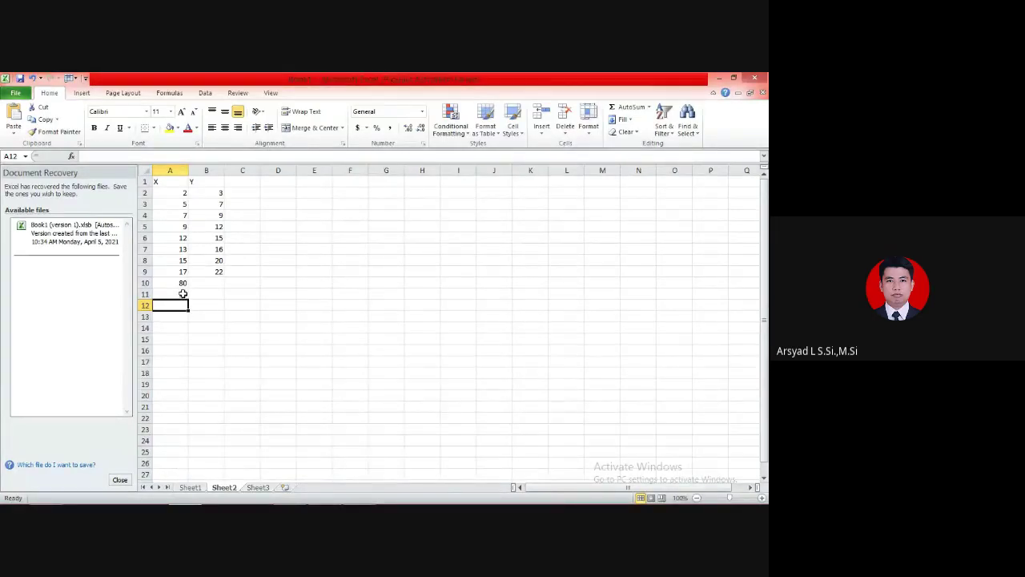
Replace the formula for the mean of X in cell A11 with =AVERAGE(A2:A9).
click(183, 294)
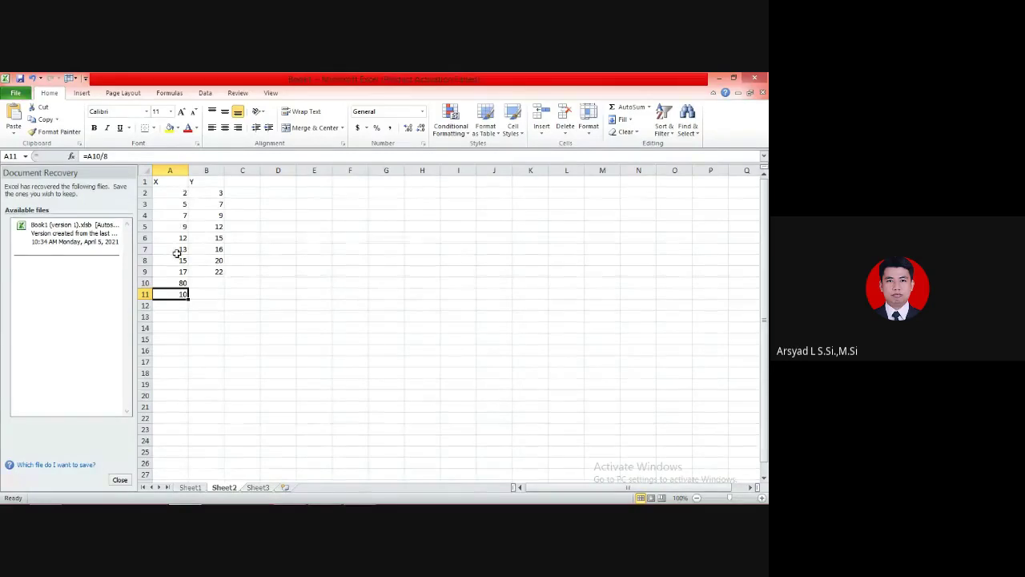
text(=av)
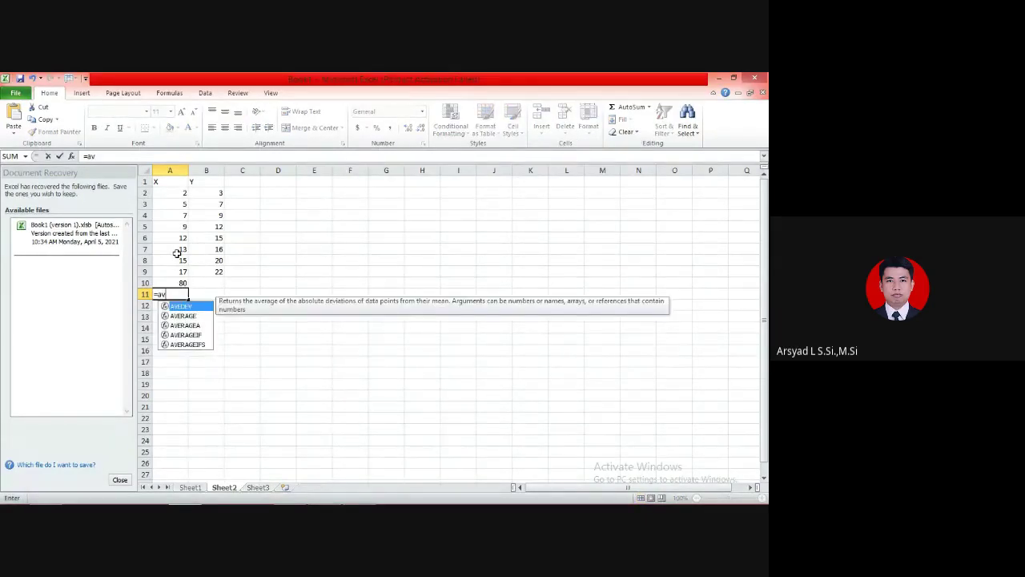
text(erage)
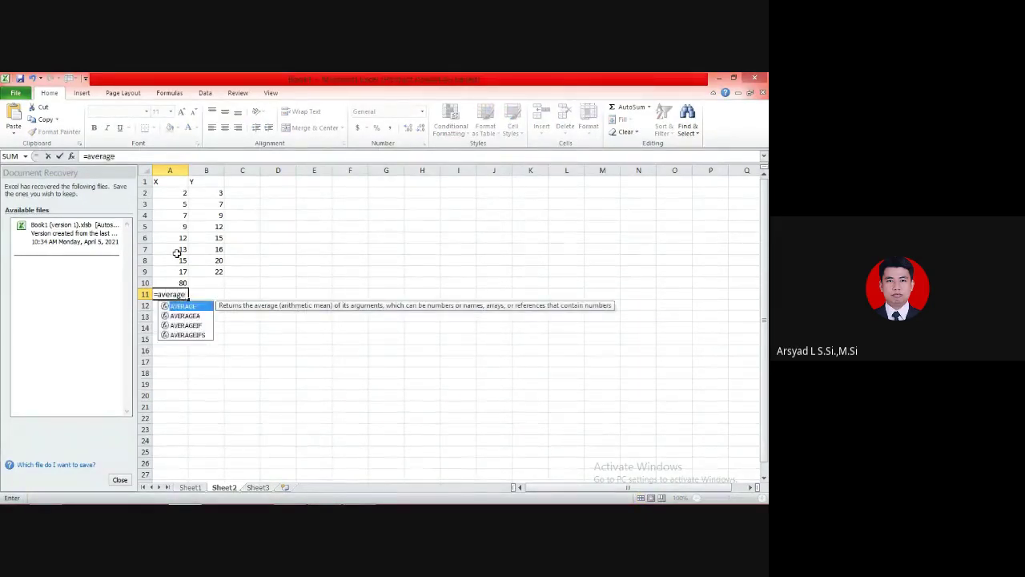
text(()
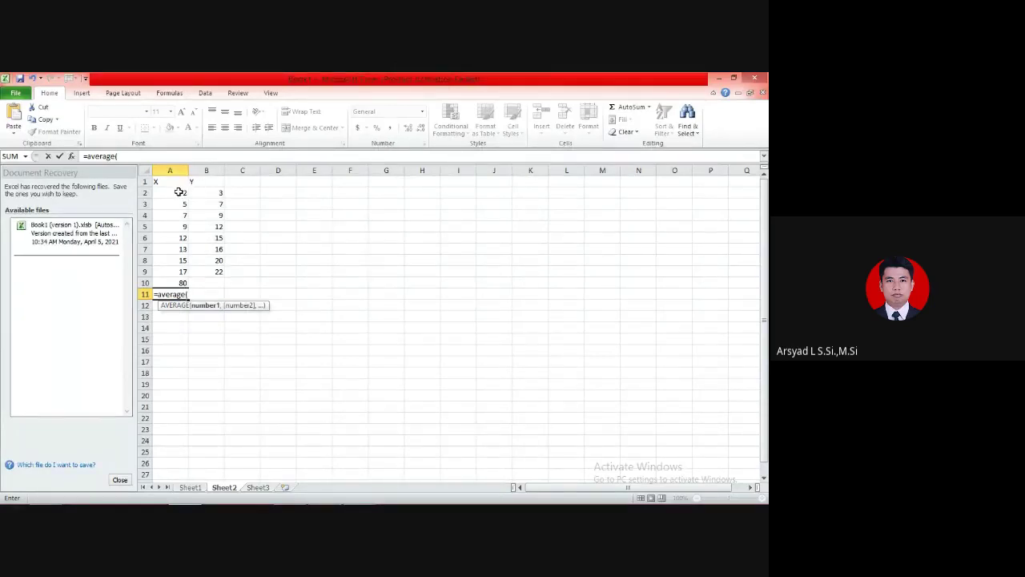
drag(179, 192, 178, 272)
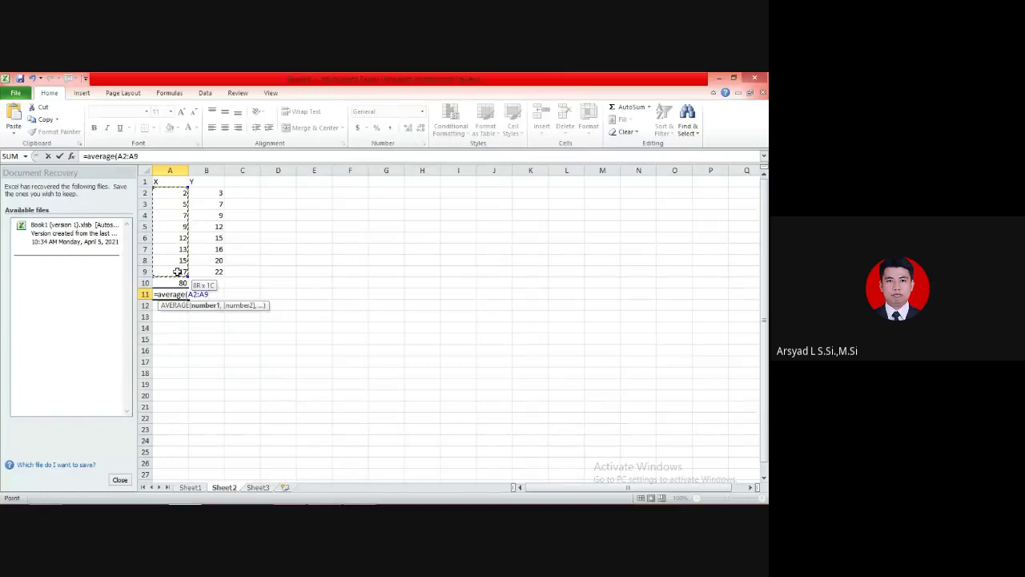
text())
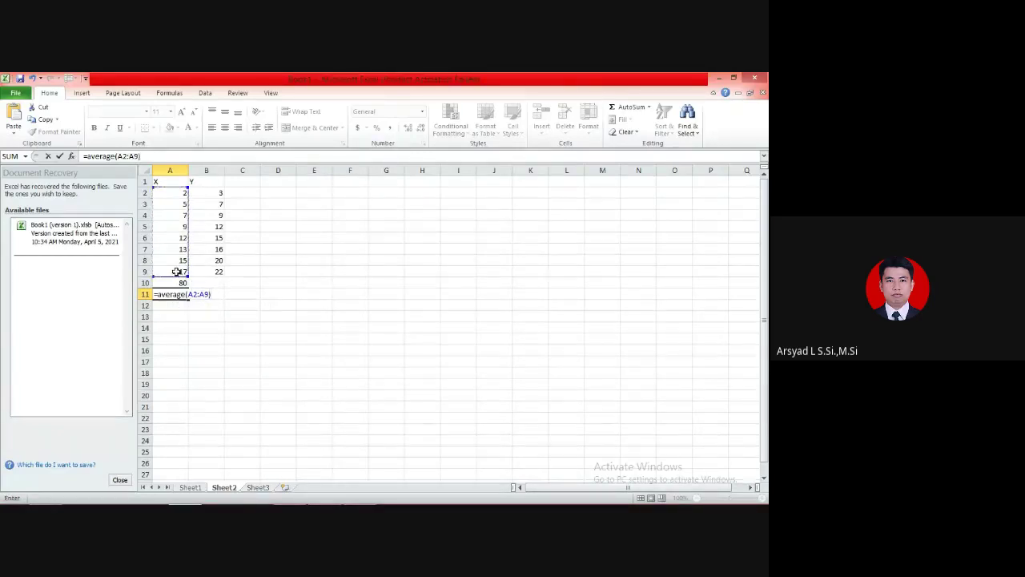
key(Return)
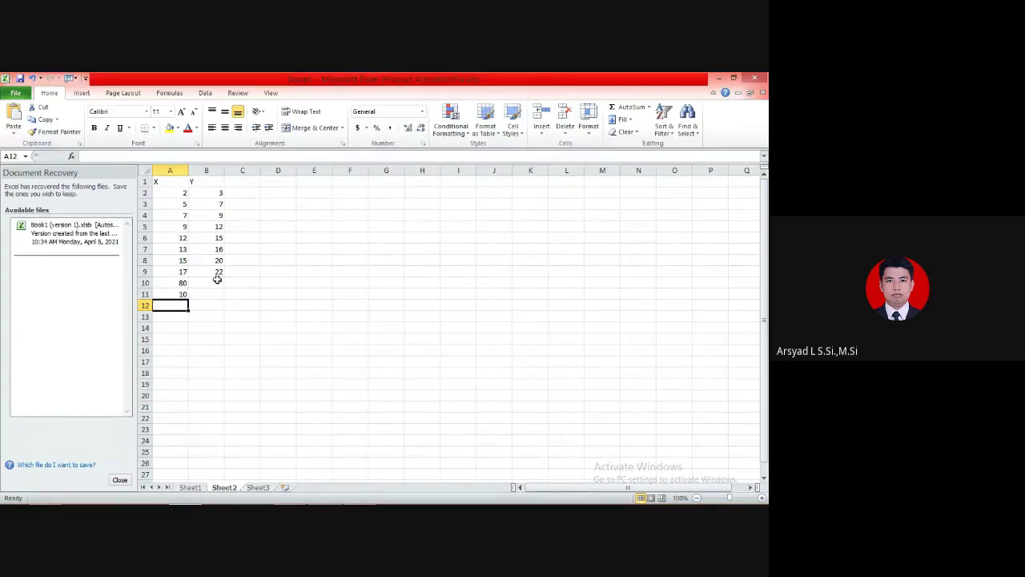
Copy the total and average formulas from A10 and A11 across to B10 and B11 for the Y values.
click(181, 283)
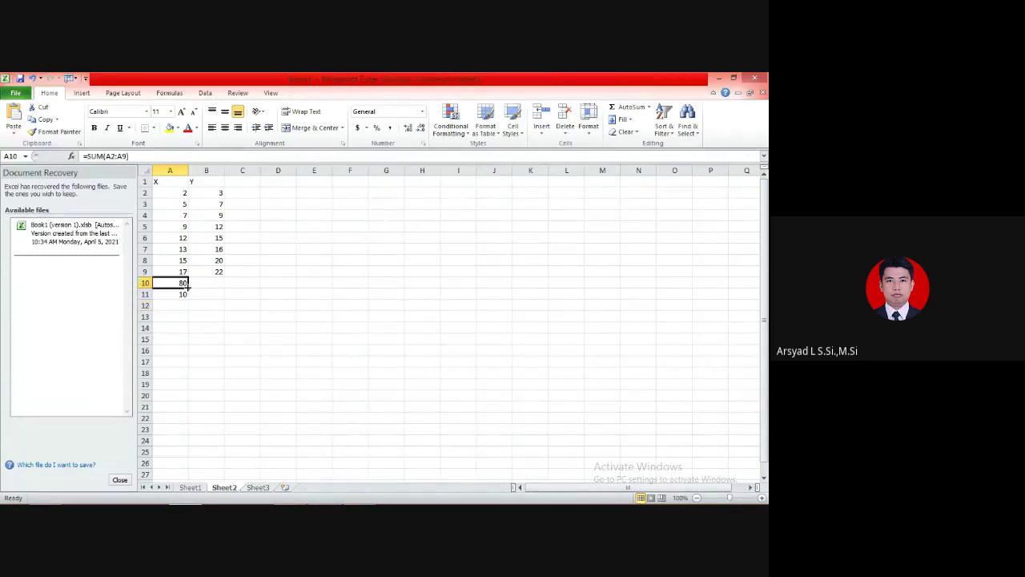
drag(189, 288, 218, 297)
click(179, 296)
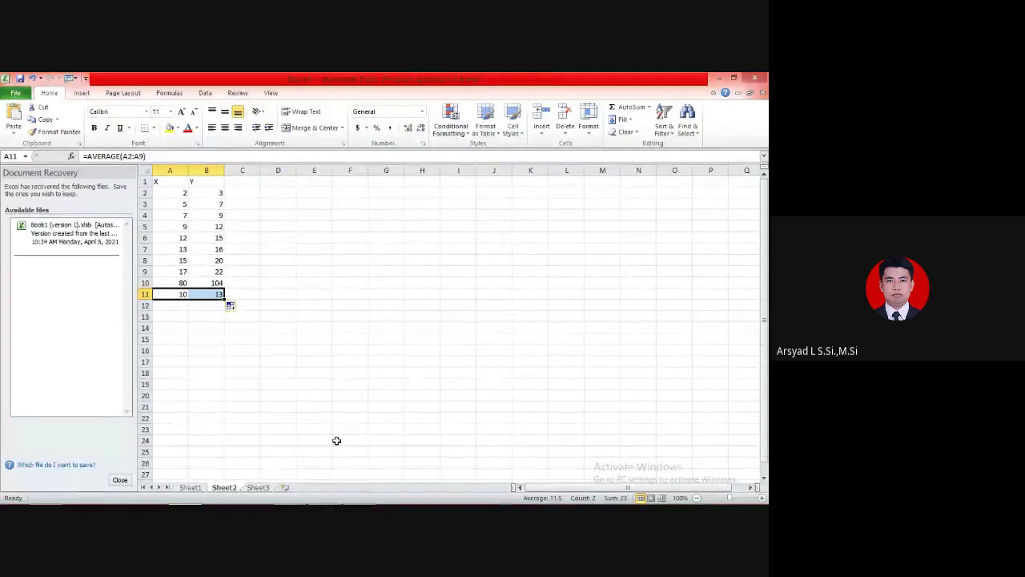
Check the Contoh 2.2 worksheet columns in Foxit Reader, then return to Excel and head column C with "x" in C1.
mouse_move(390, 500)
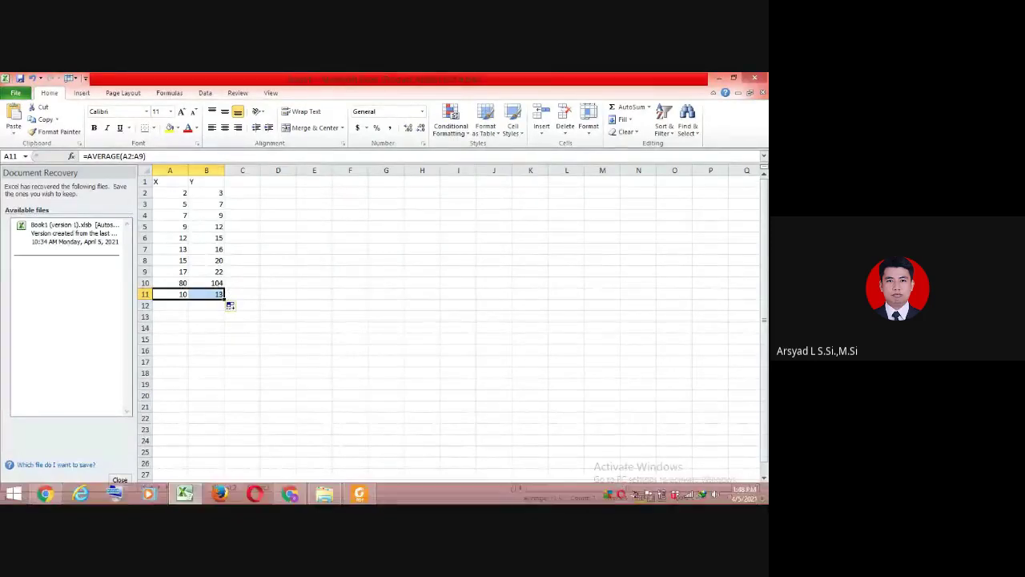
click(360, 495)
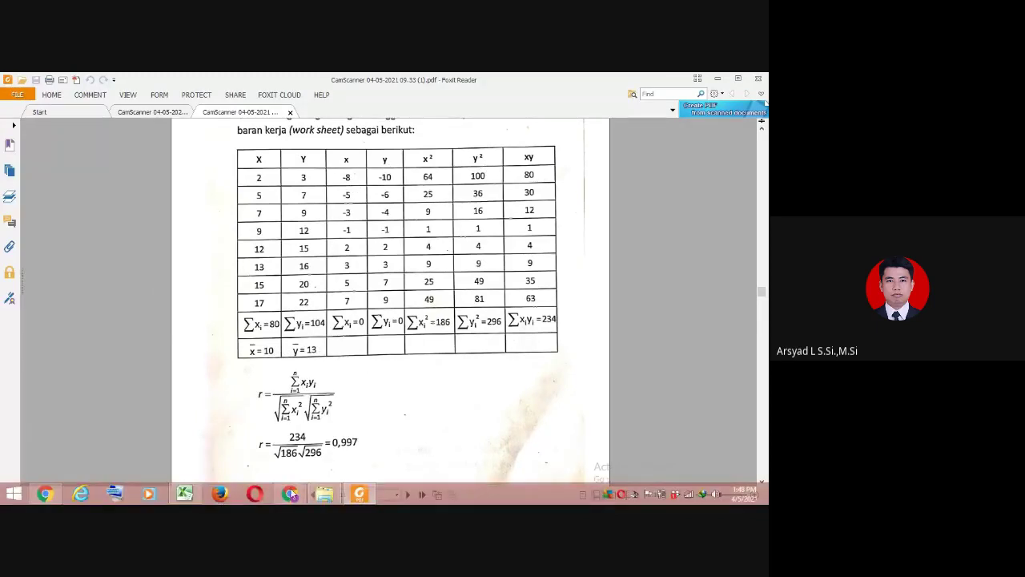
click(184, 493)
click(237, 180)
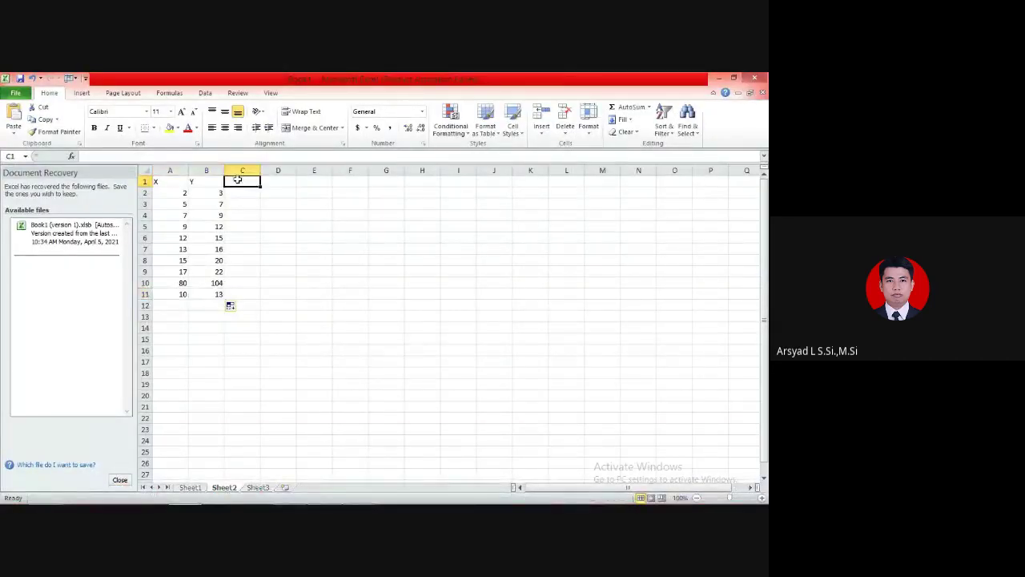
text(x)
click(231, 193)
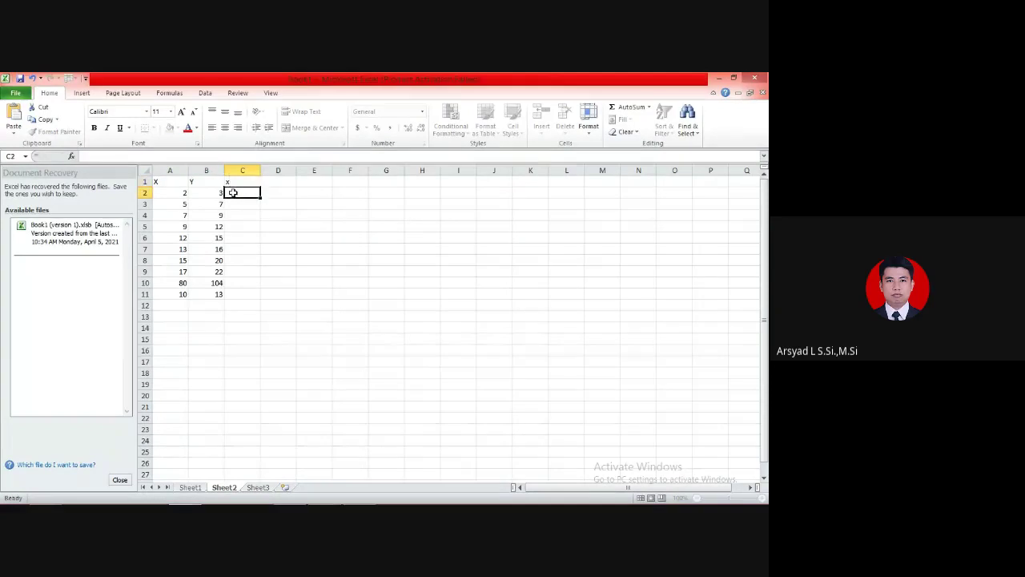
Calculate the deviations of X from its mean with =A2-10 in C2 and fill the formula through C9.
click(181, 193)
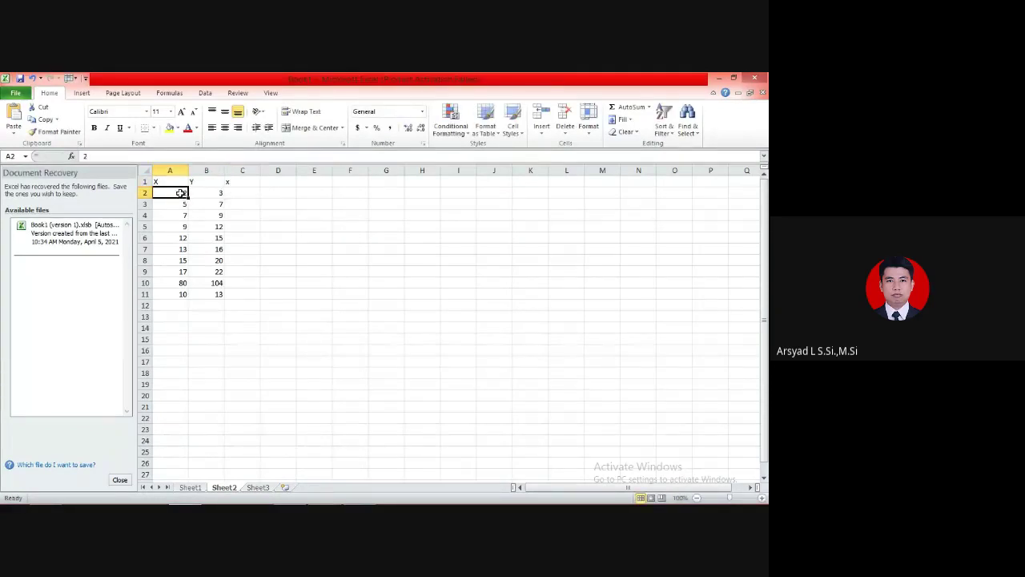
click(232, 194)
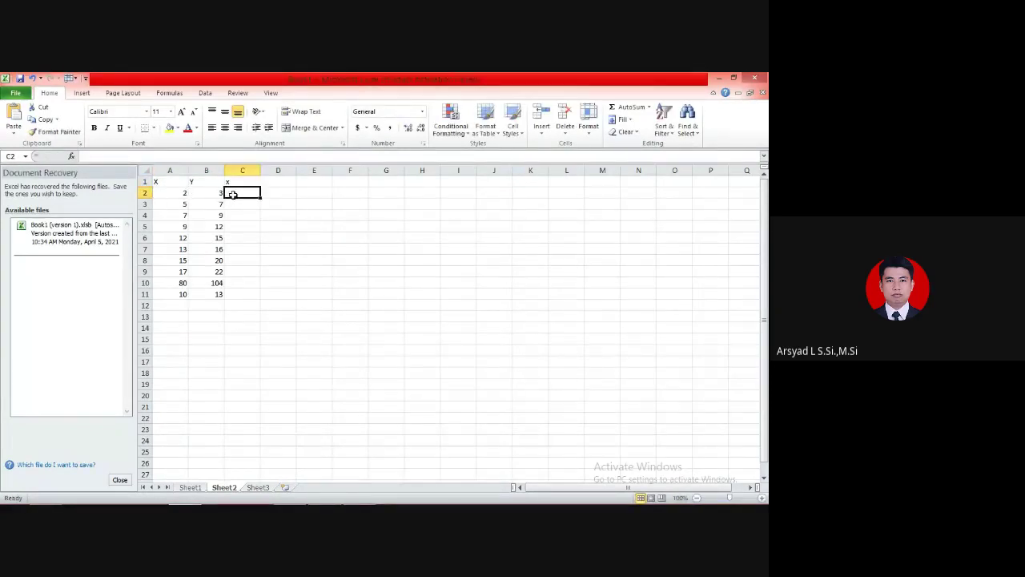
text(=)
click(183, 193)
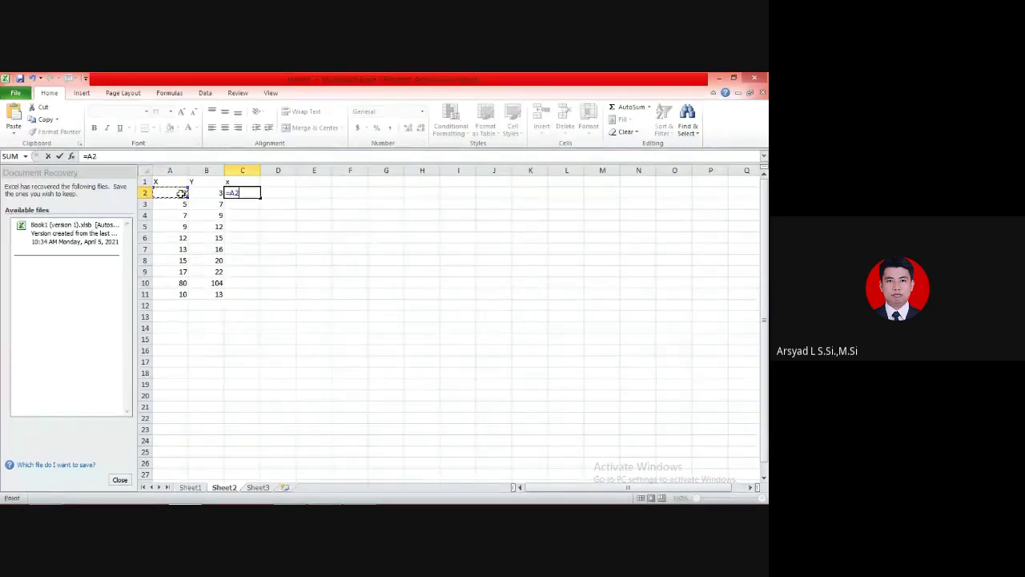
text(-)
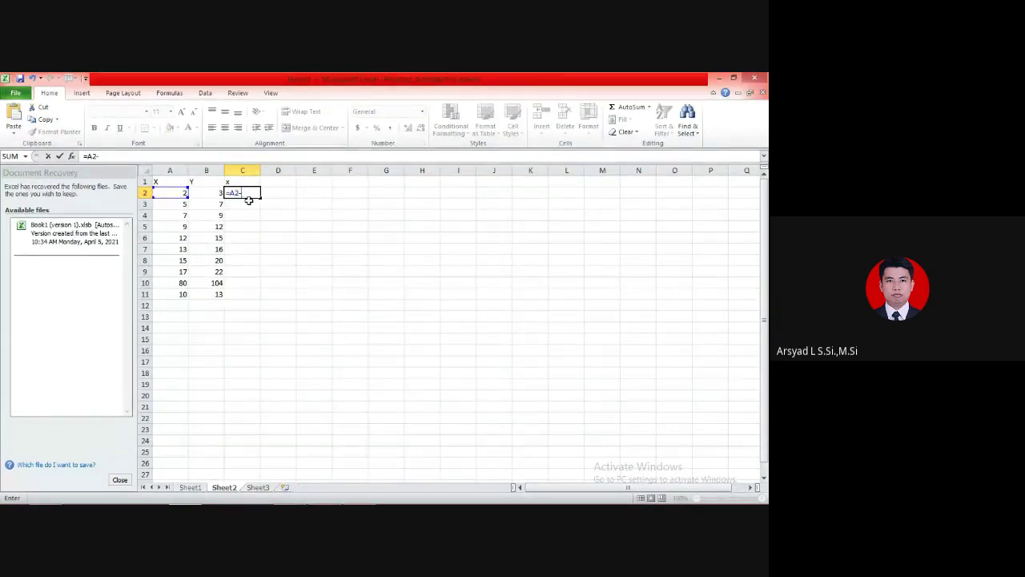
text(110)
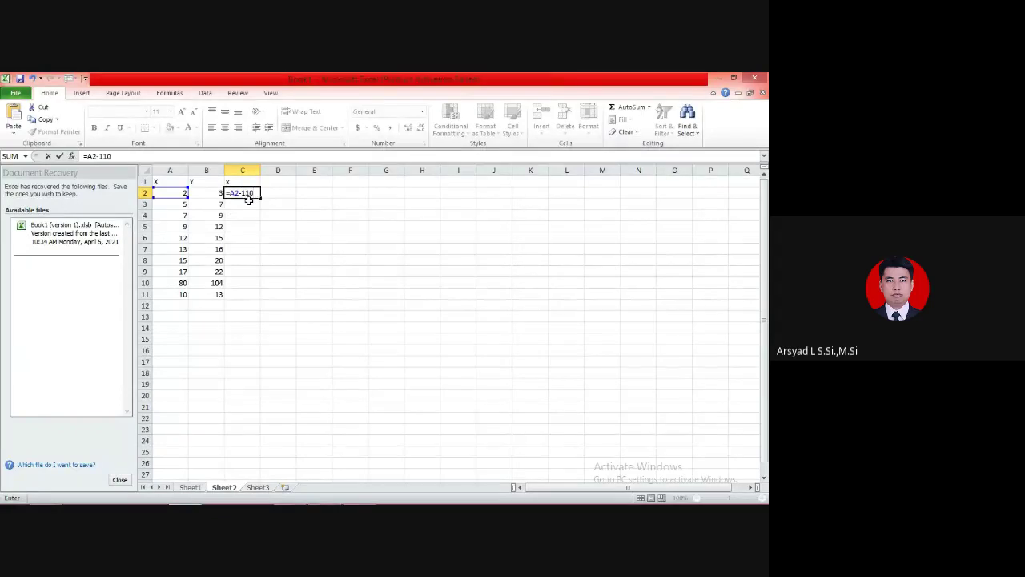
key(BackSpace)
key(BackSpace)
key(Return)
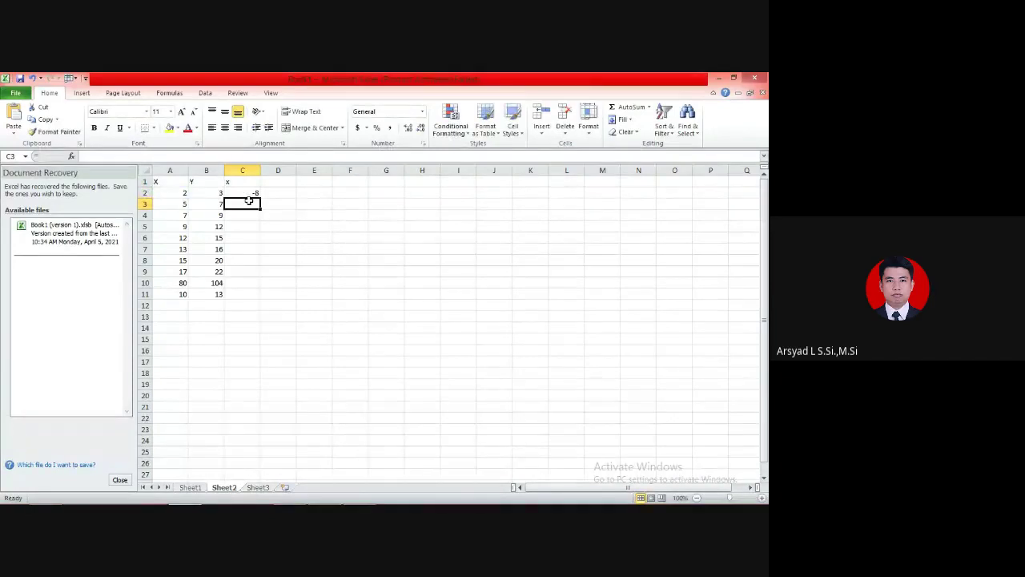
click(252, 192)
drag(260, 195, 259, 274)
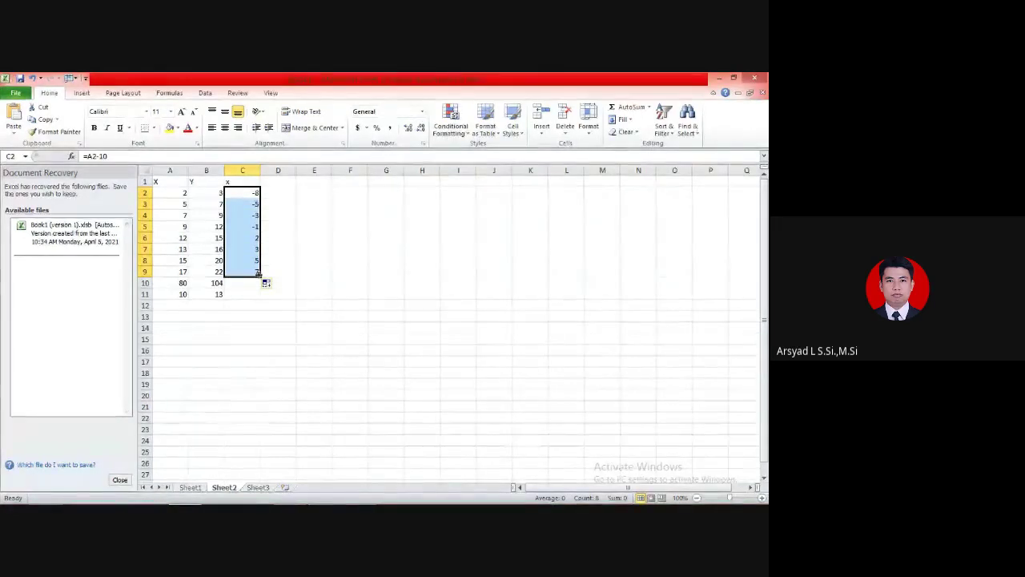
Head column D with "y" and calculate the Y deviations with =B2-13 in D2, filled through D9.
click(269, 182)
text(y)
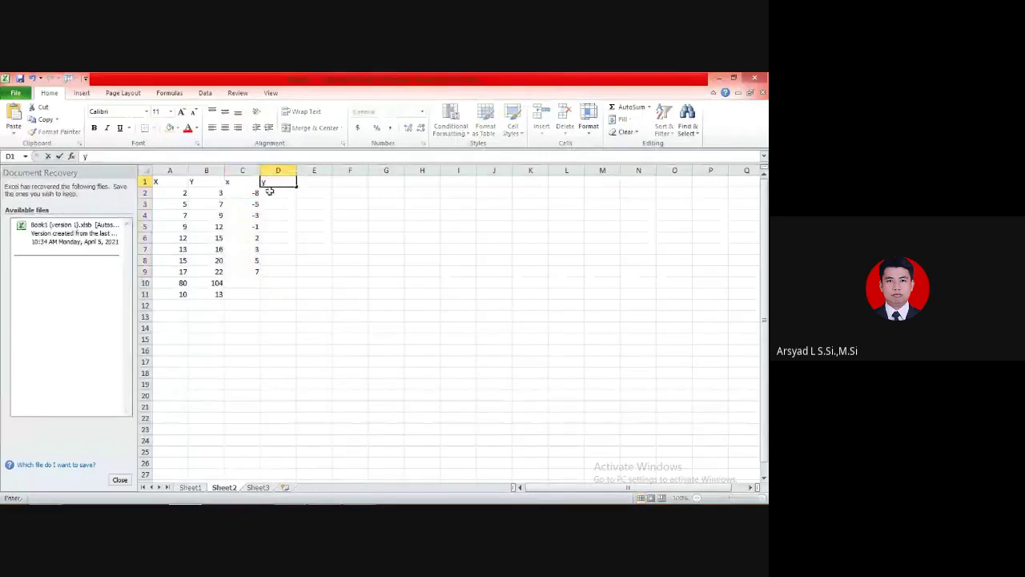
click(270, 194)
text(=)
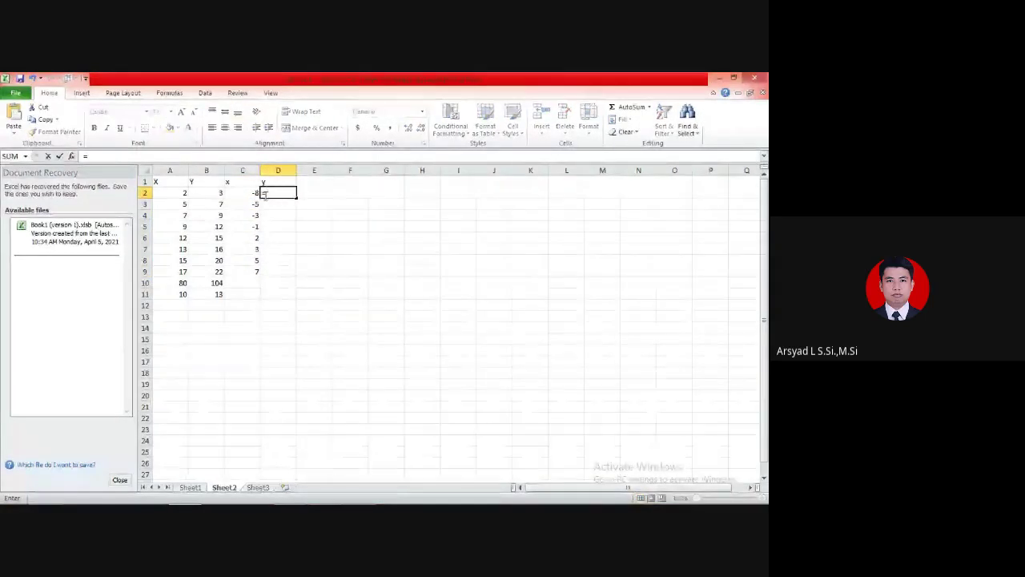
click(209, 193)
text(-)
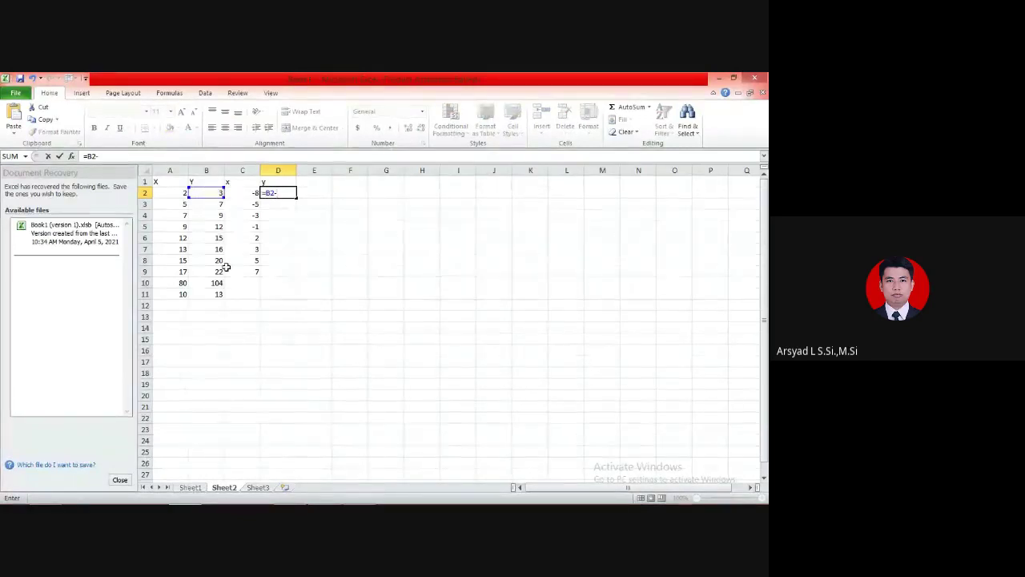
text(13)
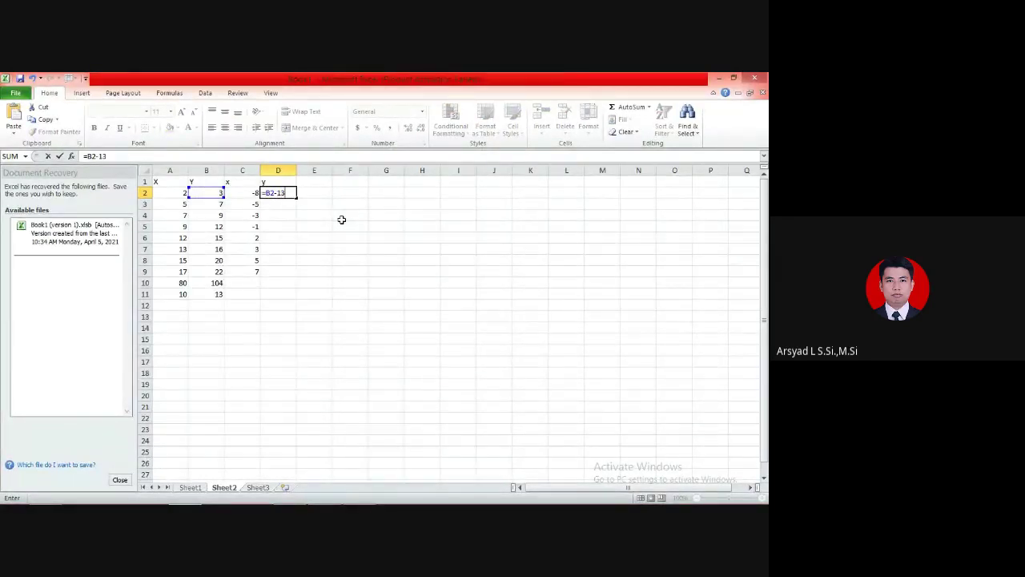
key(Return)
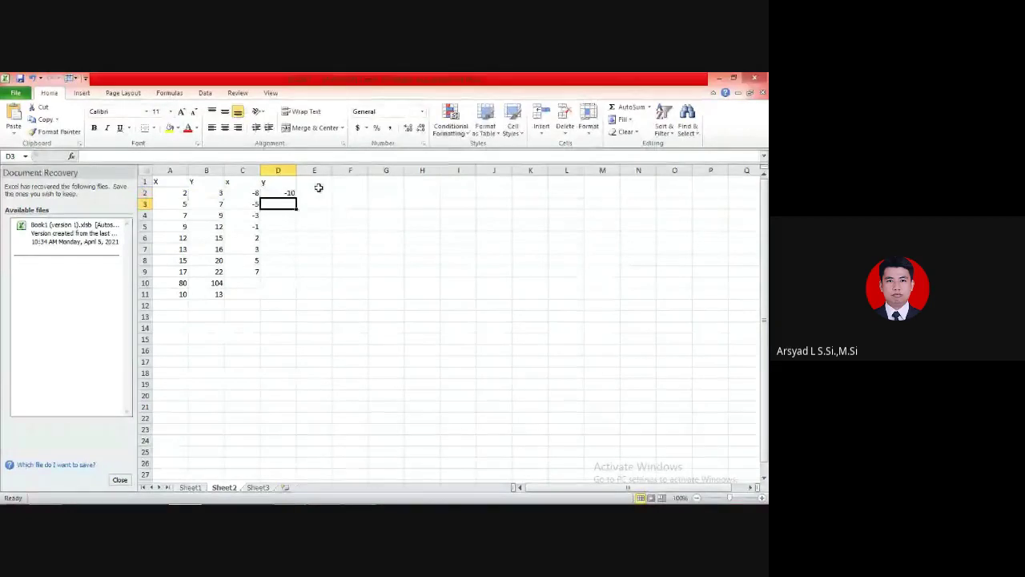
click(281, 193)
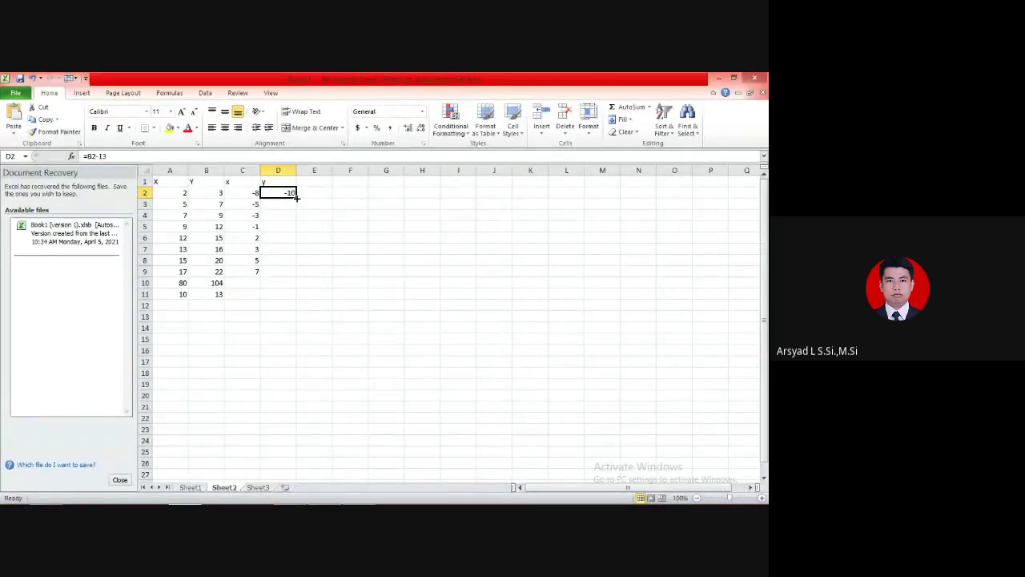
drag(296, 197, 295, 276)
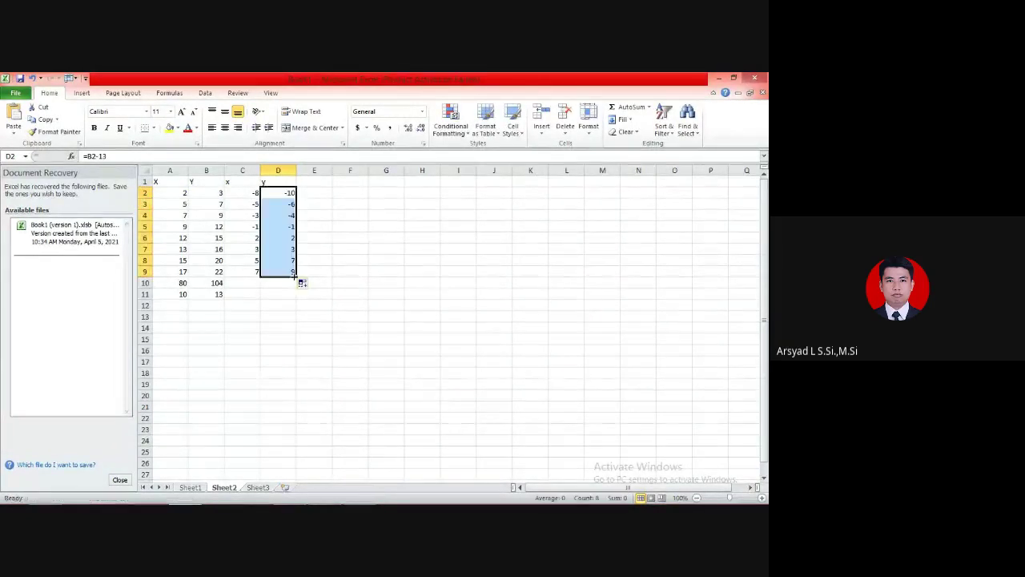
Head column E with "x^2" and square the x deviations with =C2^2 in E2, filled through E9.
click(319, 193)
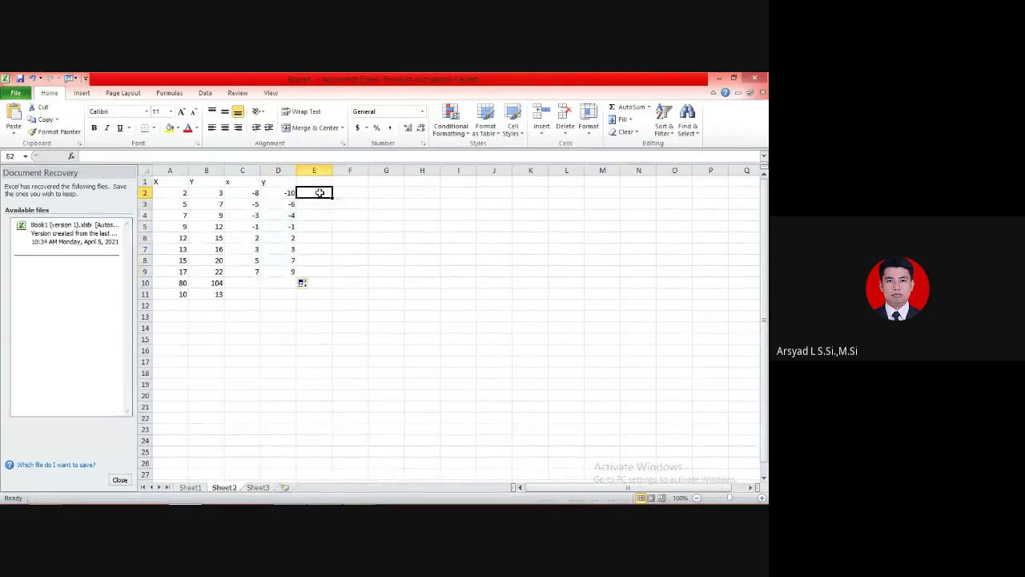
click(316, 182)
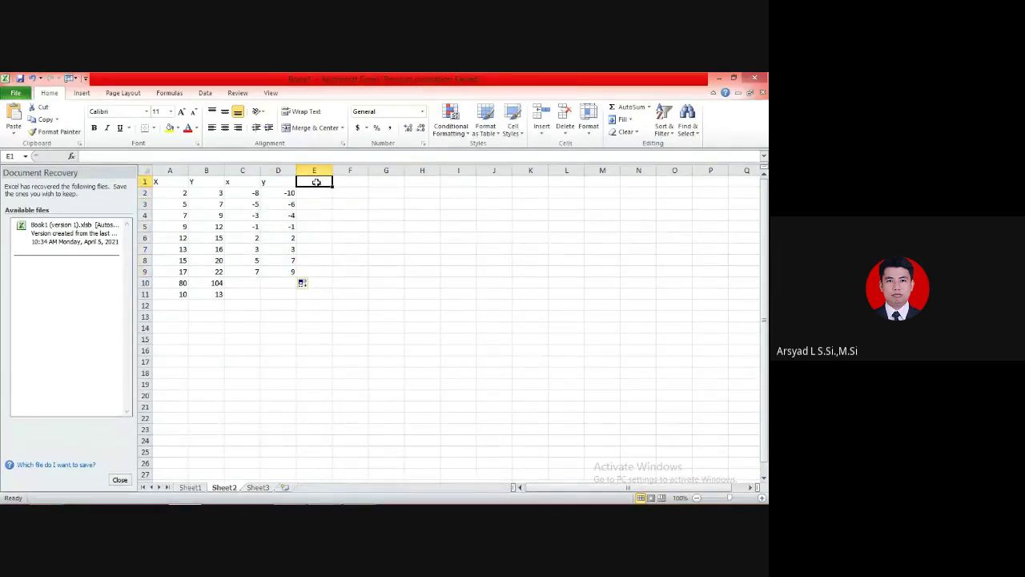
text(x^2)
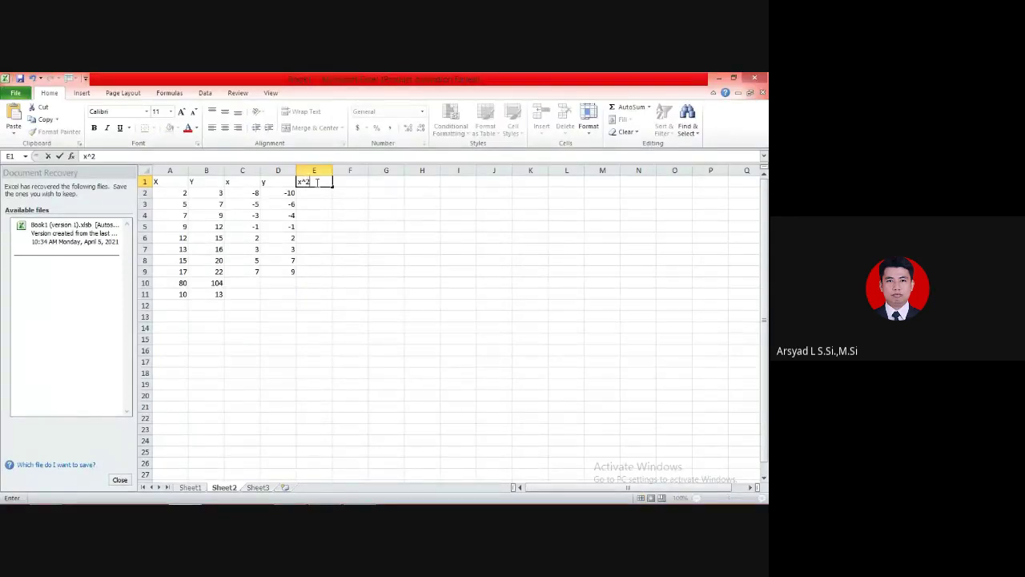
click(314, 195)
text(=)
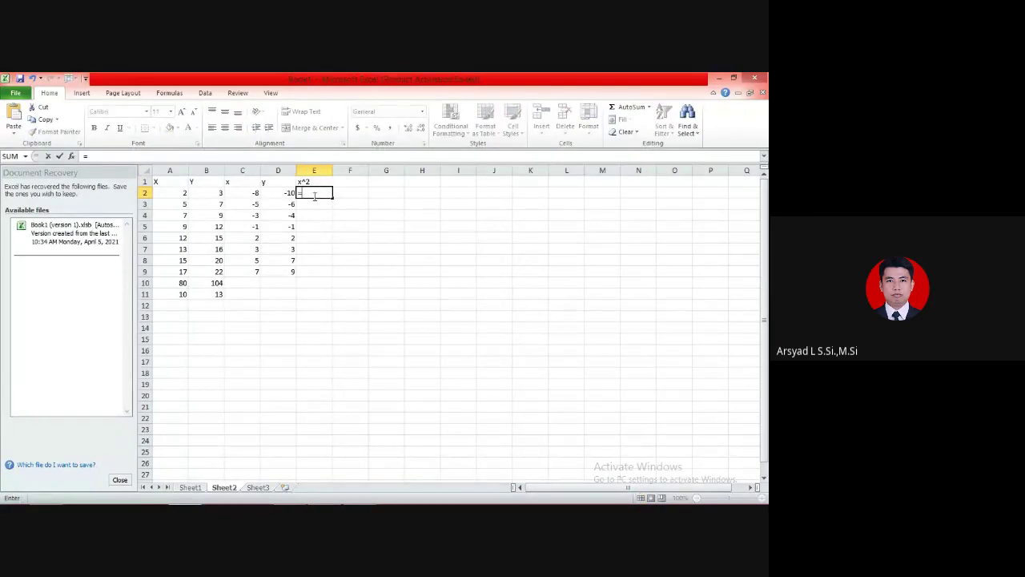
click(237, 196)
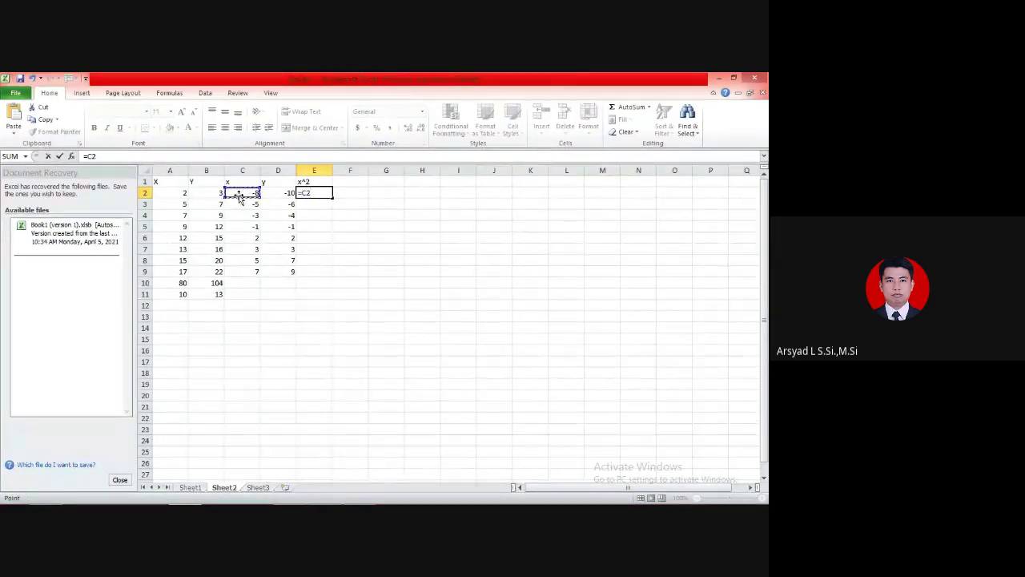
text(^2)
key(Return)
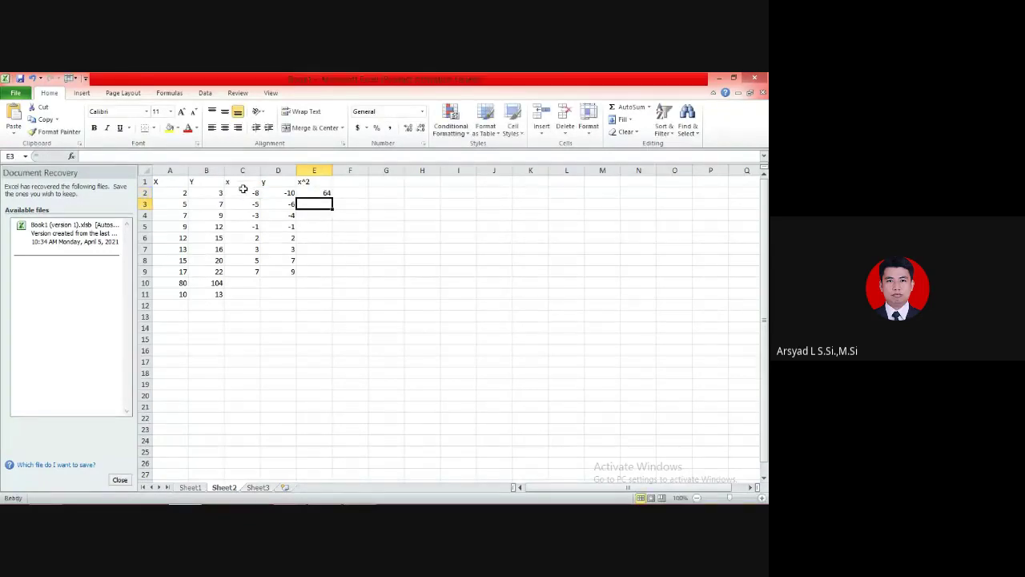
click(322, 194)
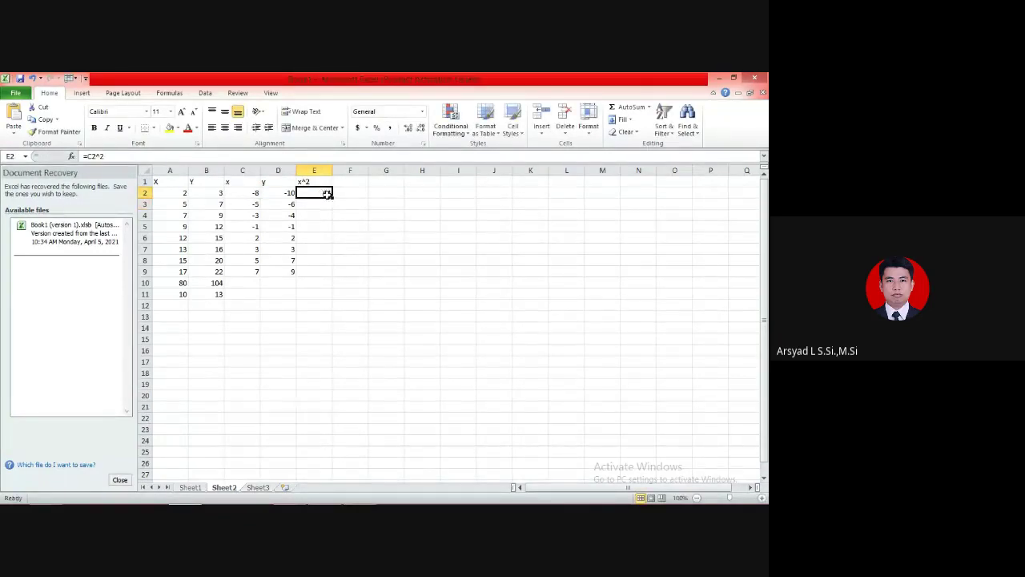
drag(330, 196, 330, 276)
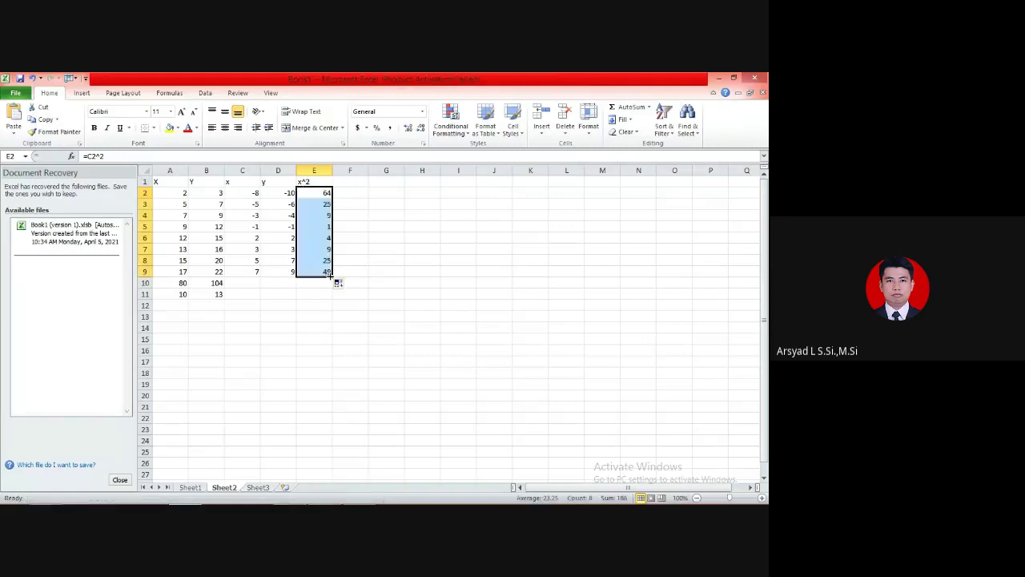
Head column F with "y^2" and square the y deviations with =D2^2 in F2, filled through F9.
click(346, 184)
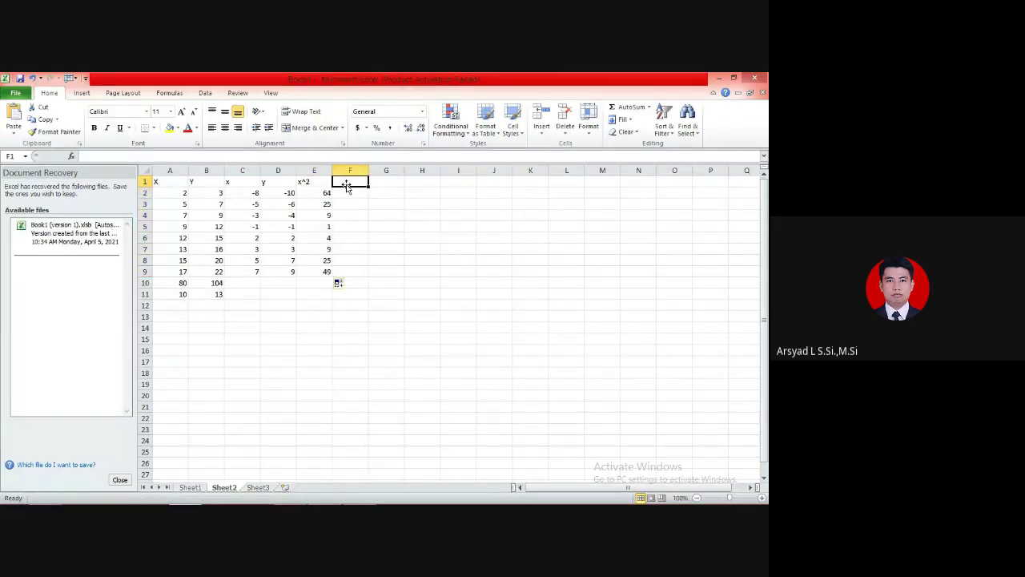
text(y^)
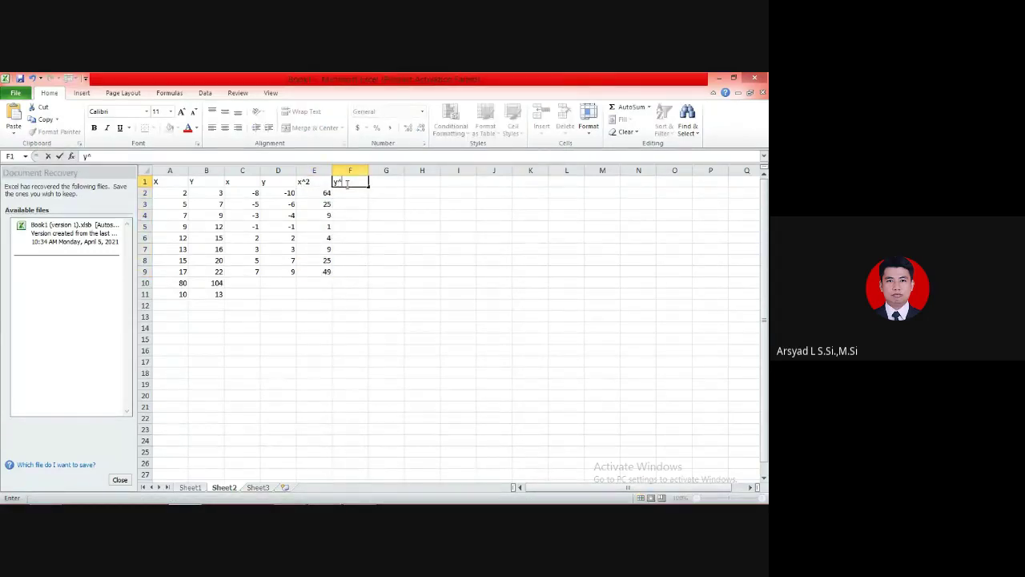
text(2)
key(Return)
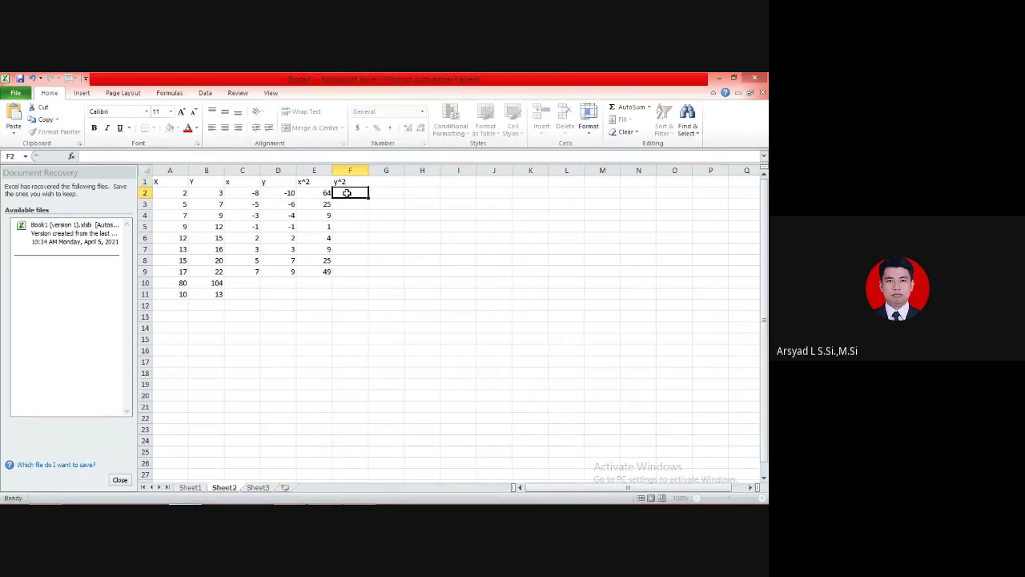
click(279, 194)
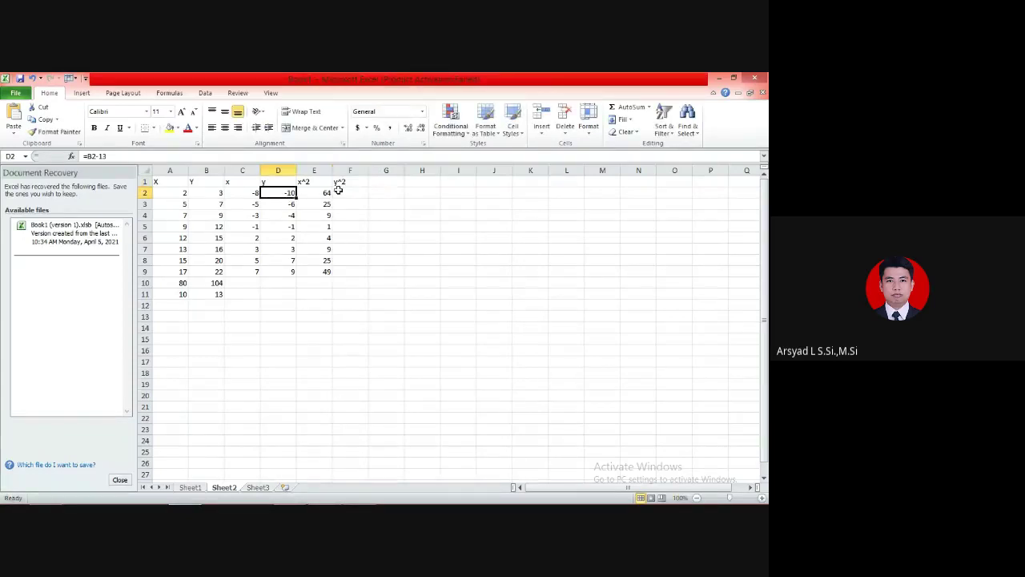
click(338, 191)
text(=)
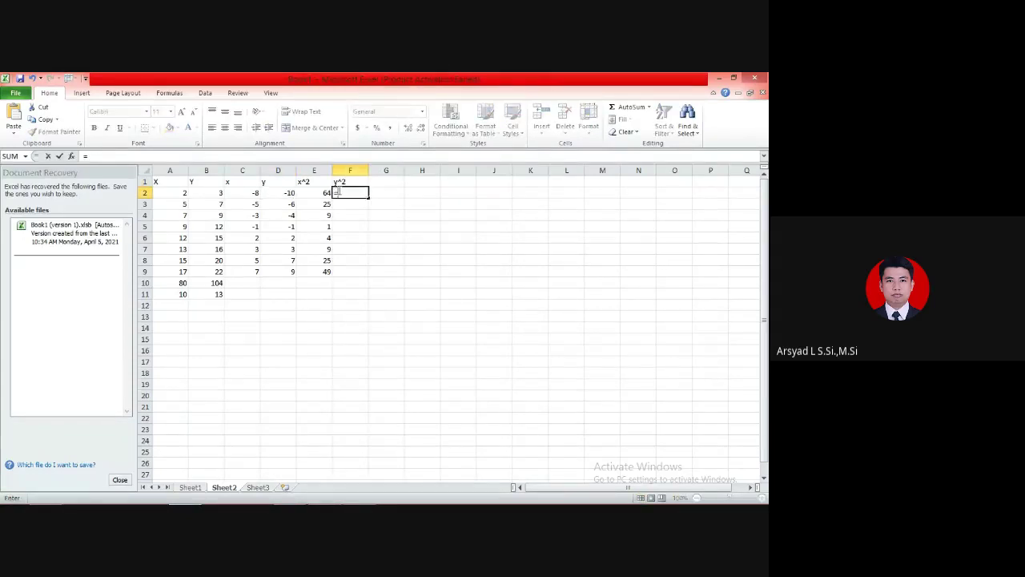
click(286, 192)
text(^2)
key(Return)
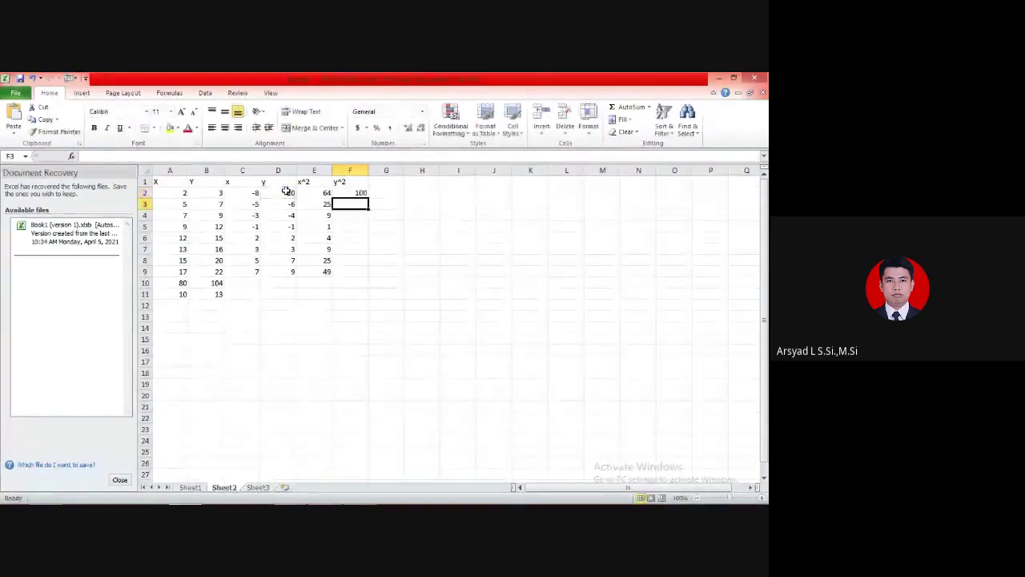
click(361, 192)
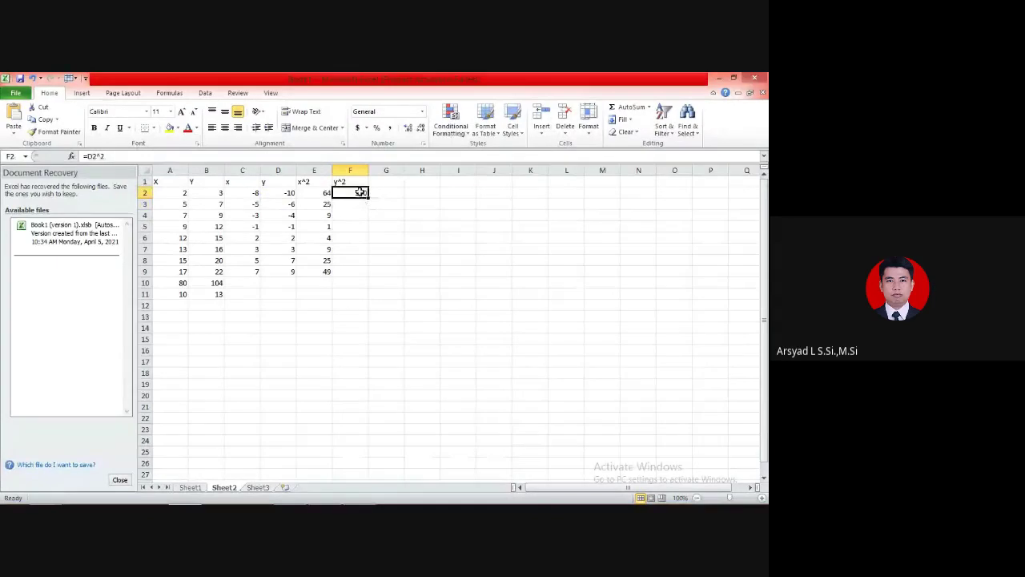
drag(369, 197, 368, 280)
Head column G with "xy" and multiply the x and y deviations with =C2*D2 in G2, filled through G9.
click(382, 182)
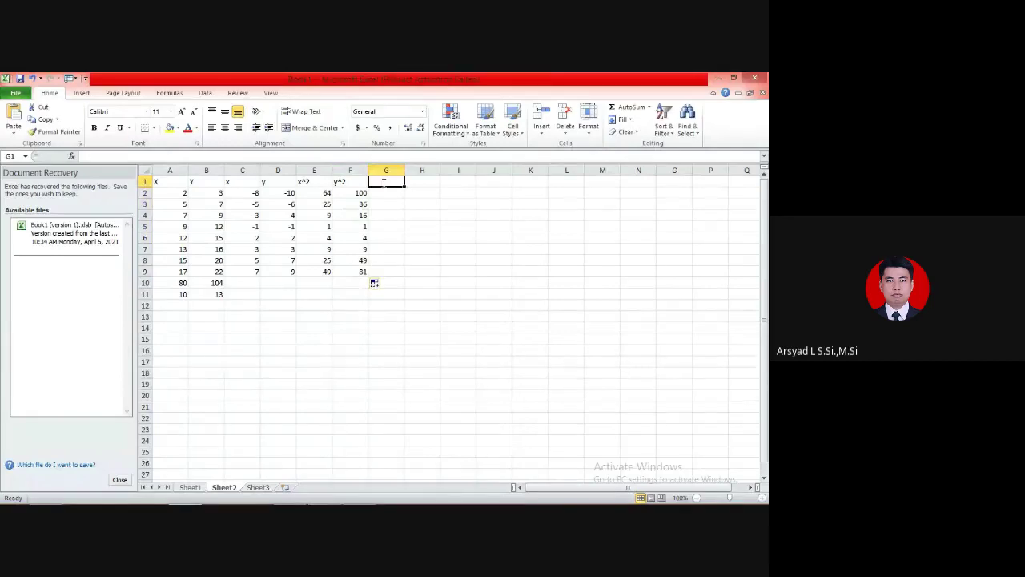
text(xy)
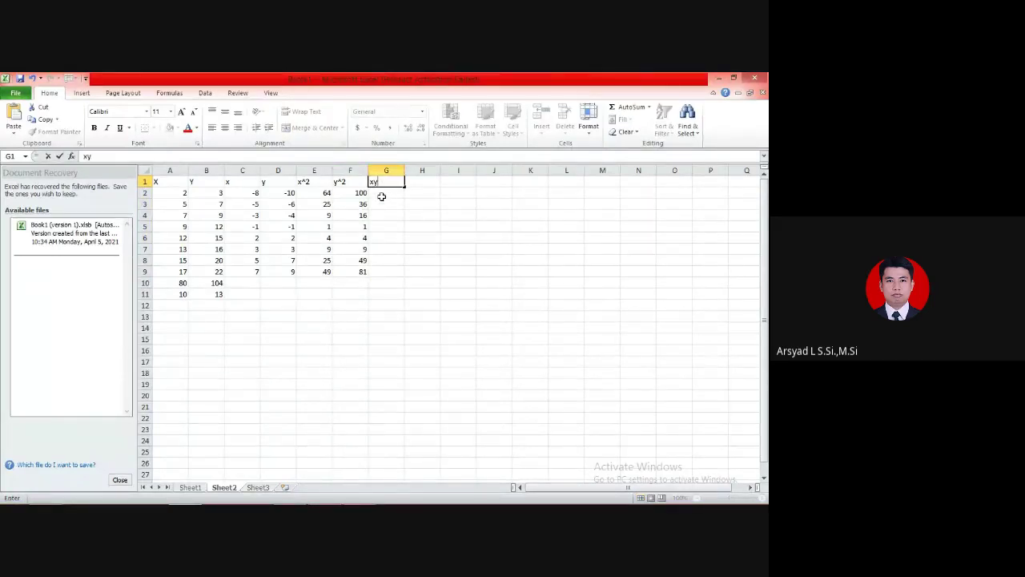
click(382, 195)
text(=)
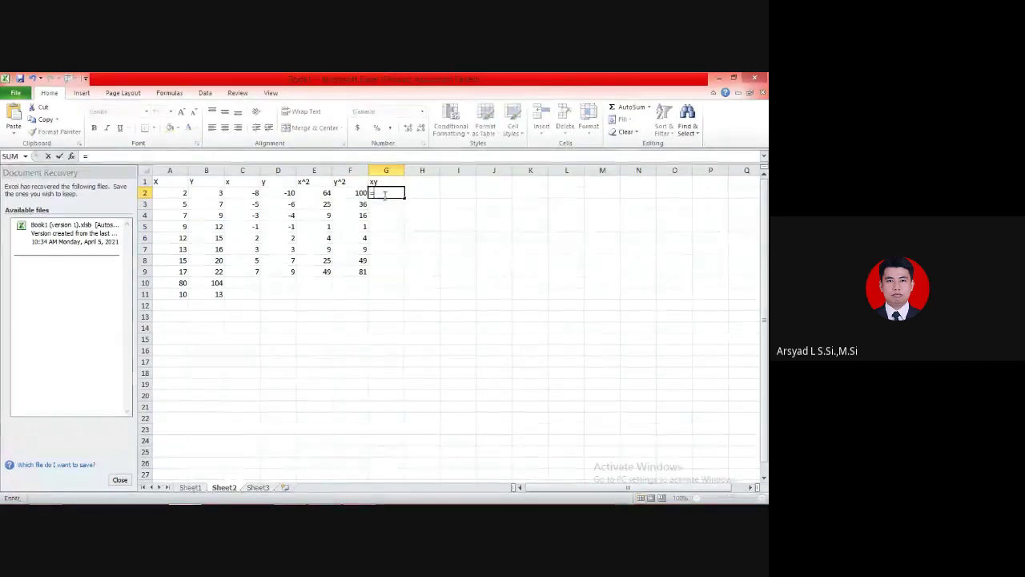
click(237, 194)
text(*)
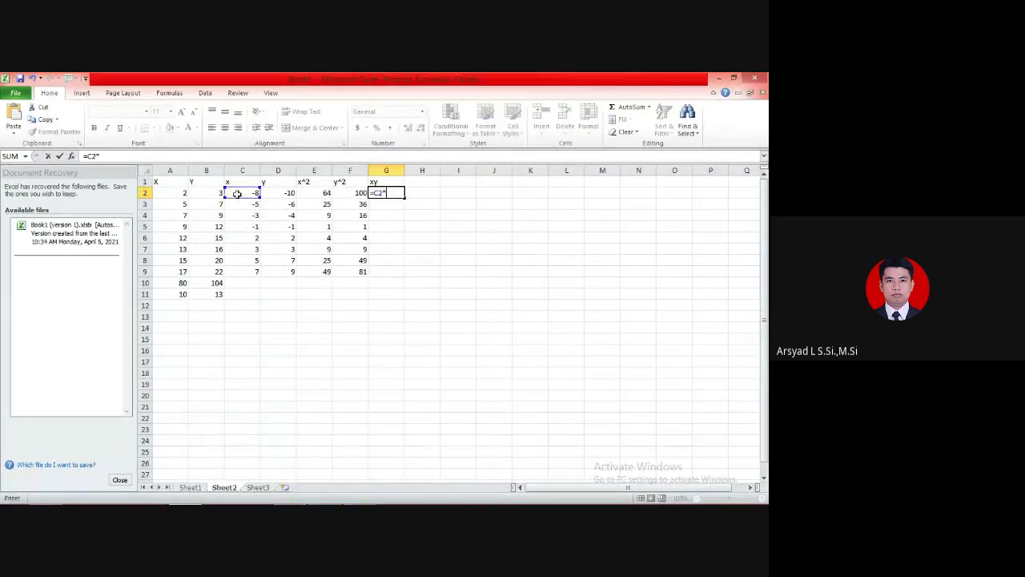
click(274, 192)
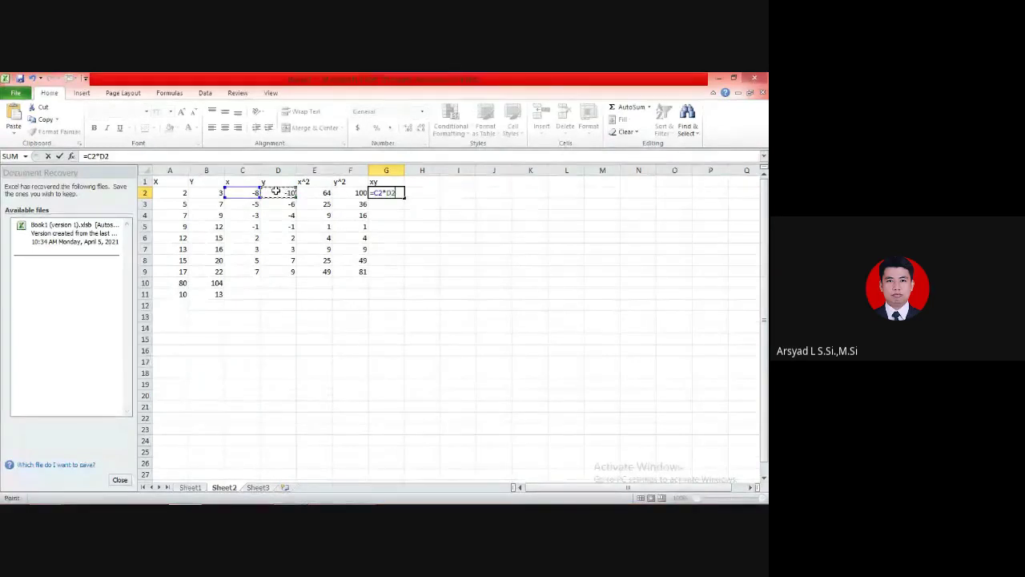
key(Return)
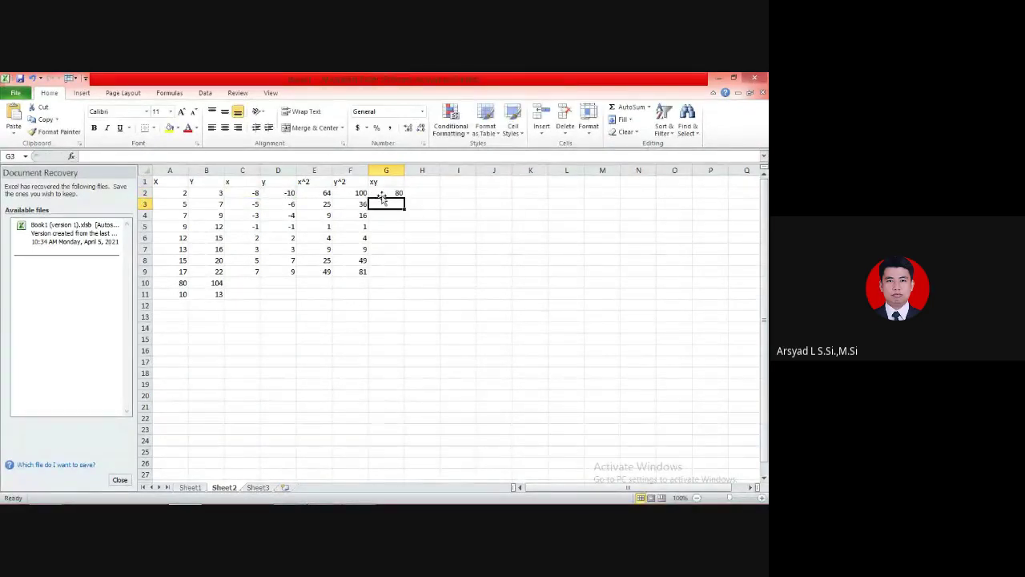
click(388, 193)
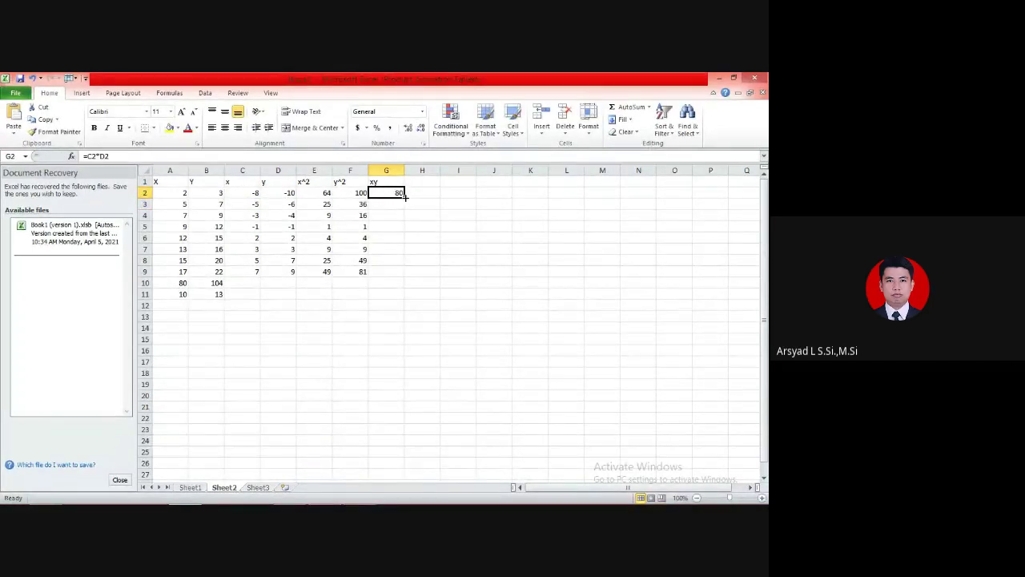
drag(405, 197, 403, 277)
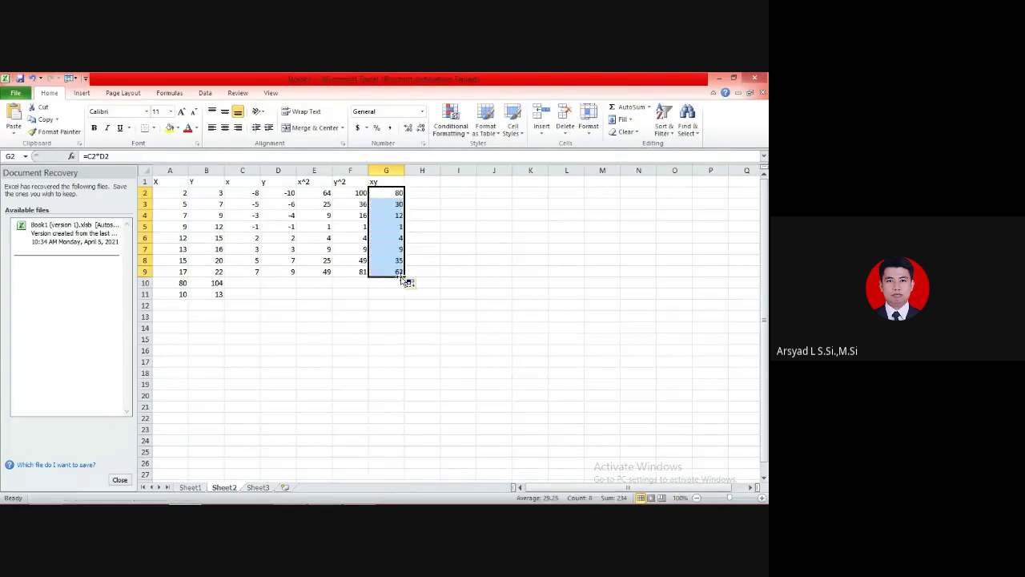
click(464, 261)
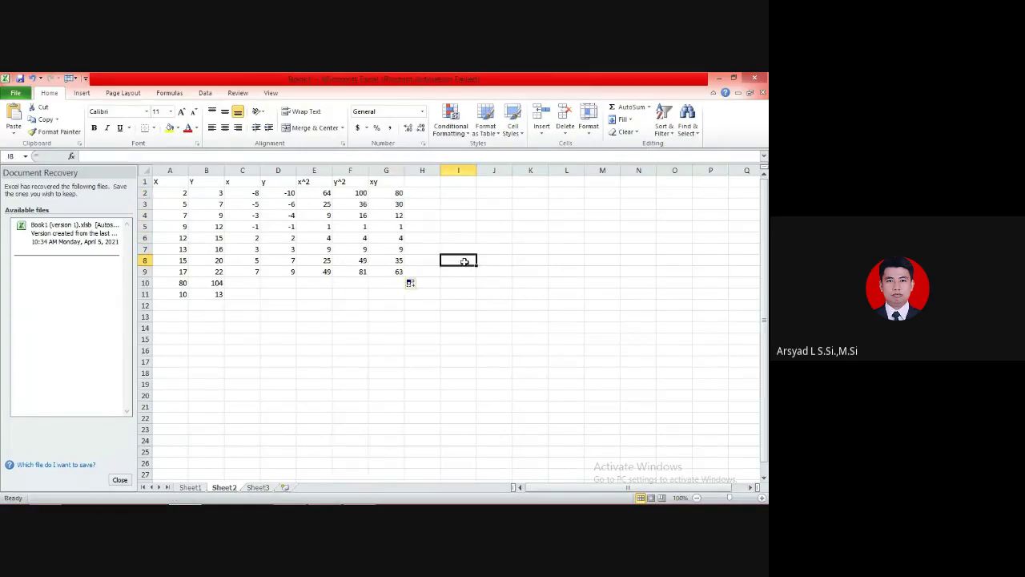
Extend the SUM formula in B10 across row 10 through G10 to total the remaining columns.
click(217, 283)
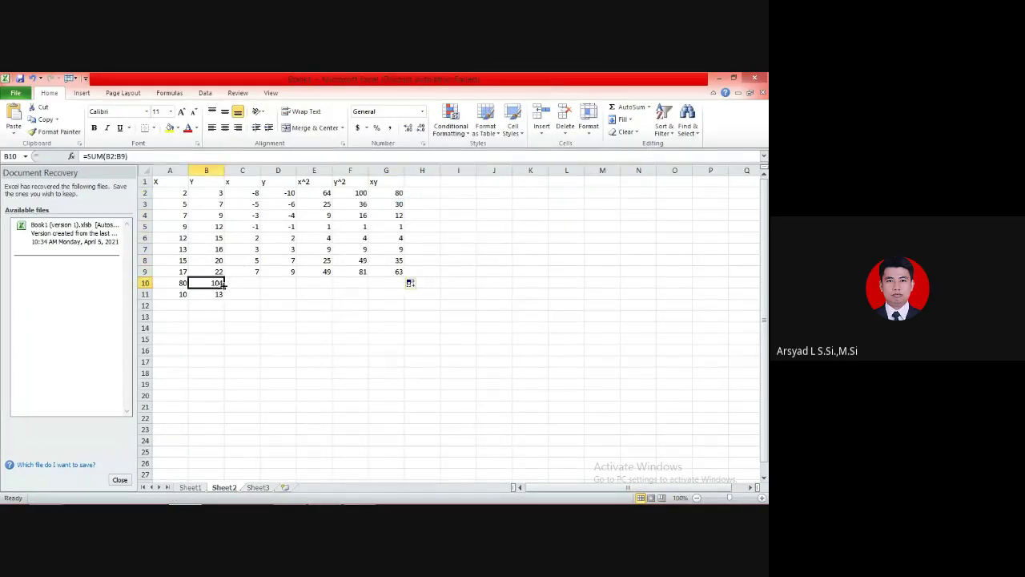
drag(225, 290, 395, 280)
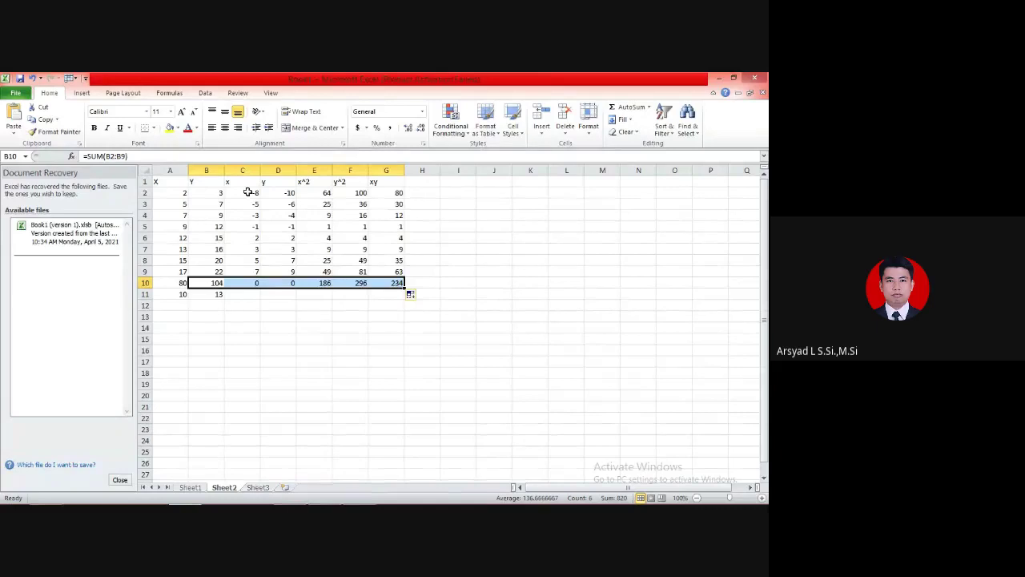
click(281, 306)
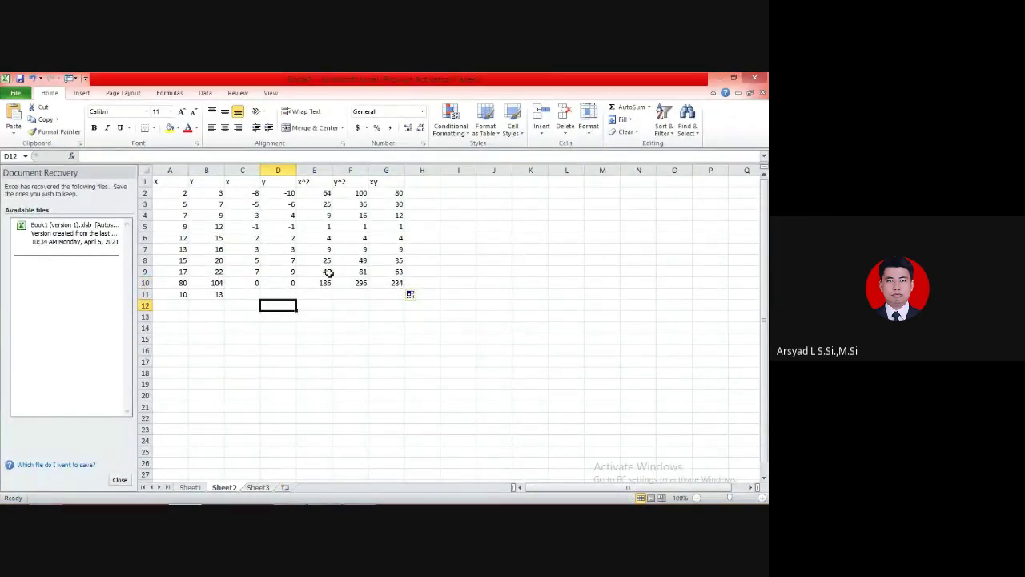
Compare the Excel column totals with the Contoh 2.2 worksheet and r calculation in Foxit Reader, switching between both programs.
mouse_move(339, 501)
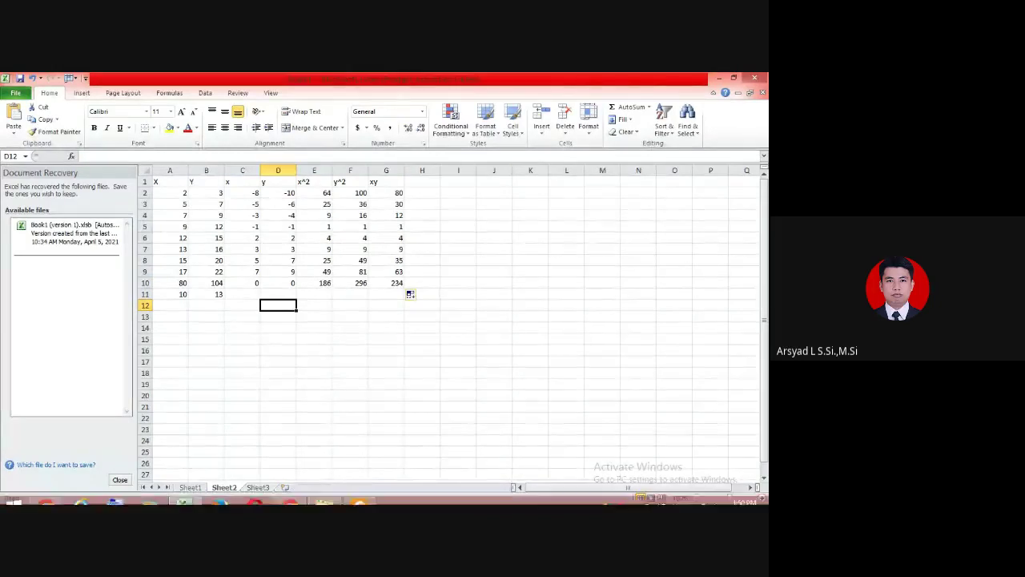
click(368, 496)
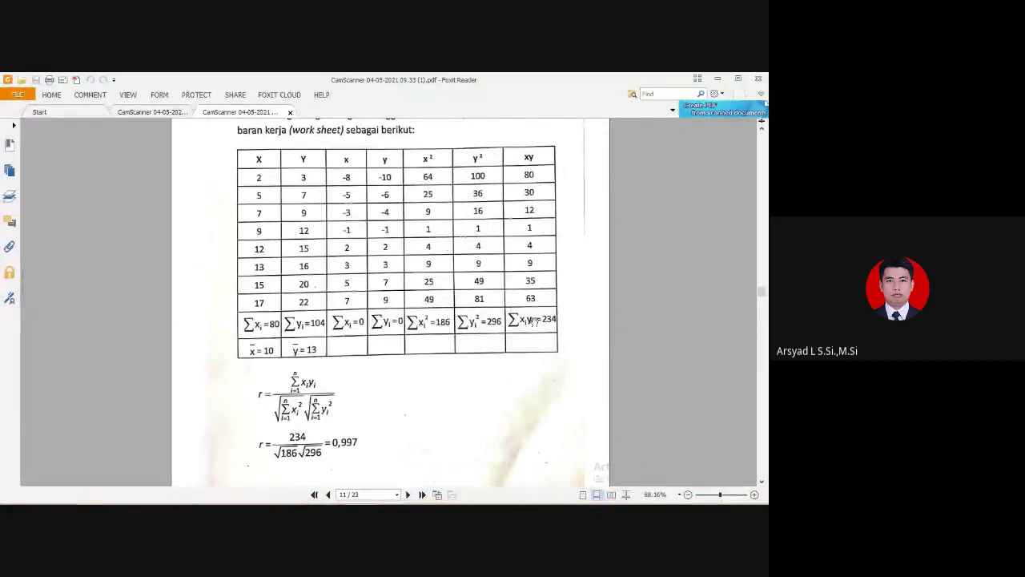
mouse_move(228, 496)
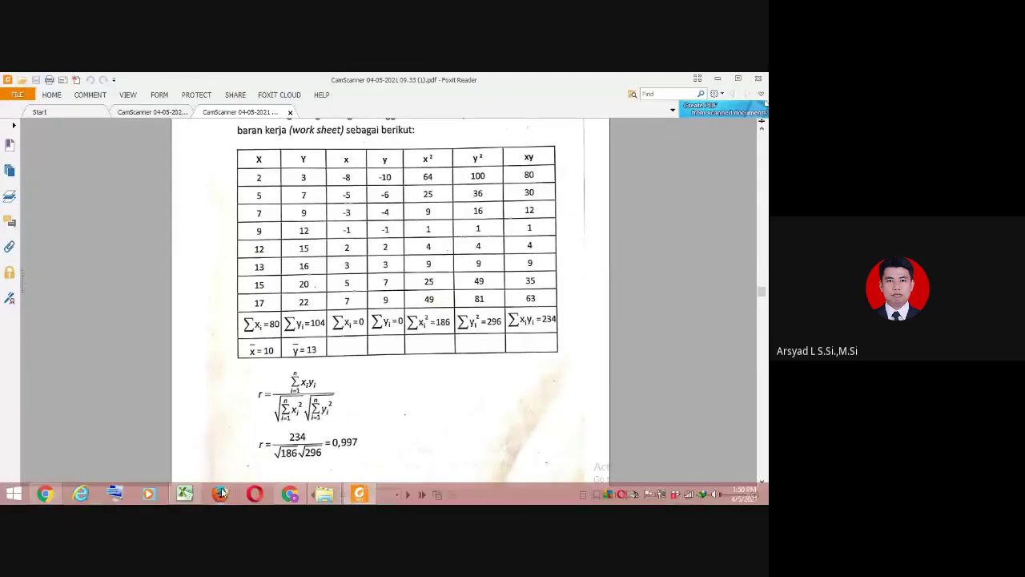
click(184, 494)
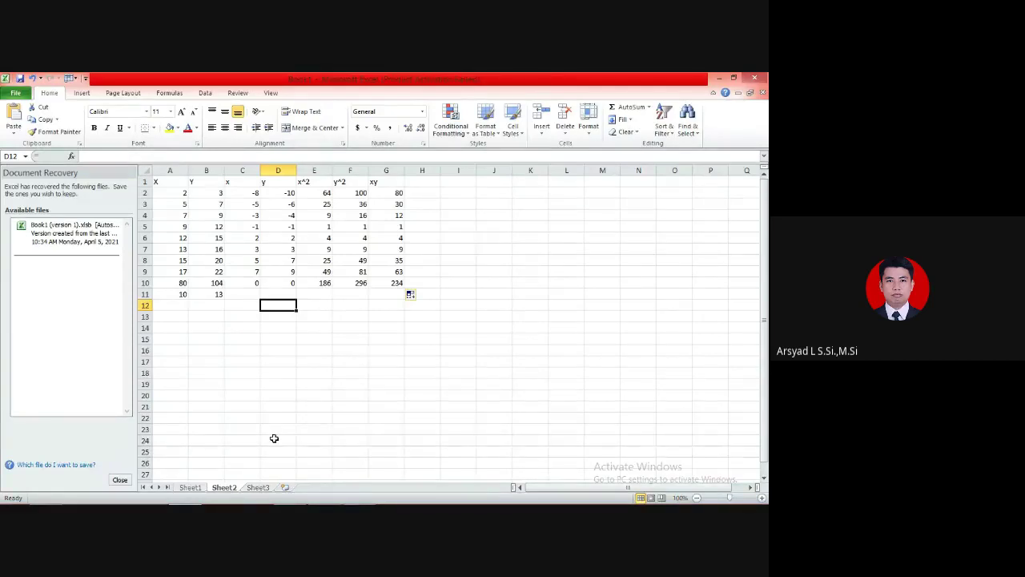
mouse_move(277, 498)
click(359, 493)
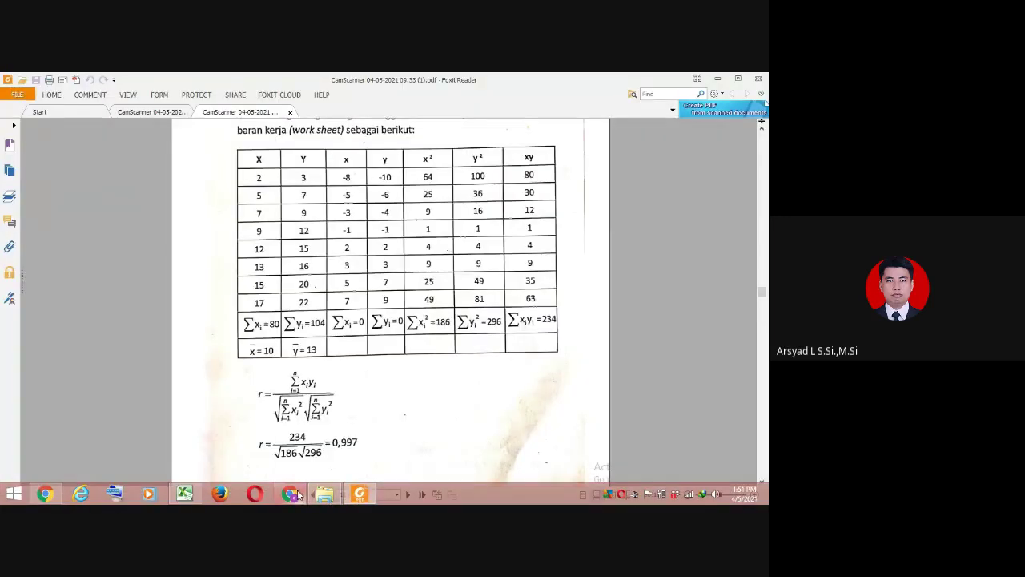
Check the Google Meet call, then return to Foxit Reader and compare the deviation worksheet on page 37 with the rumus (2.2) worksheet.
click(295, 494)
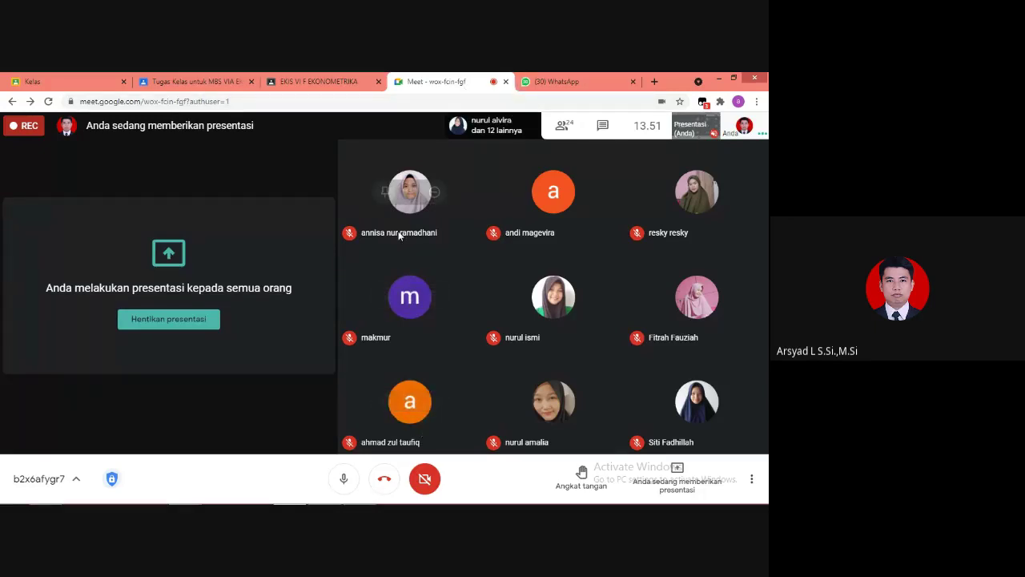
click(365, 496)
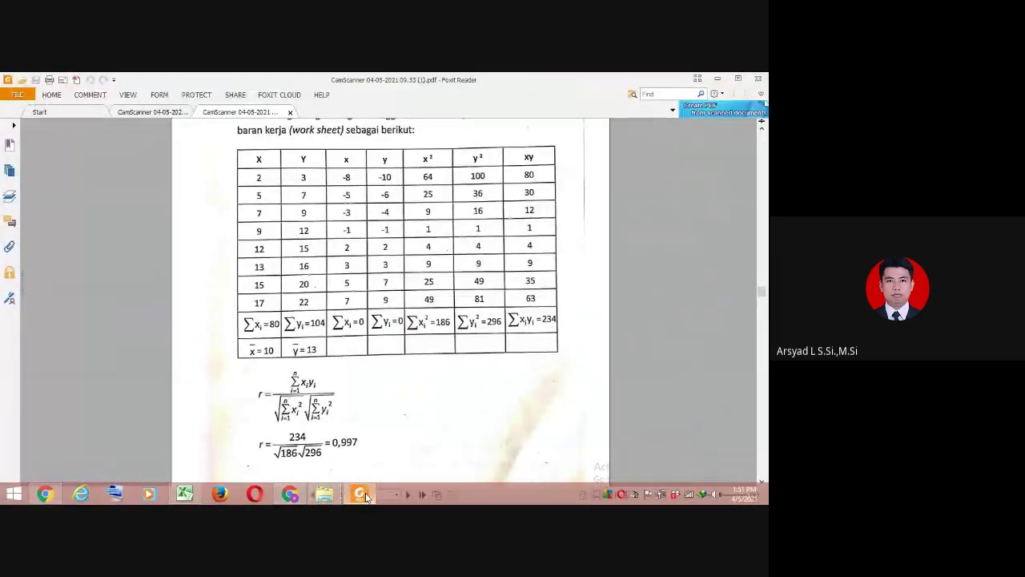
scroll(366, 496, down, 9)
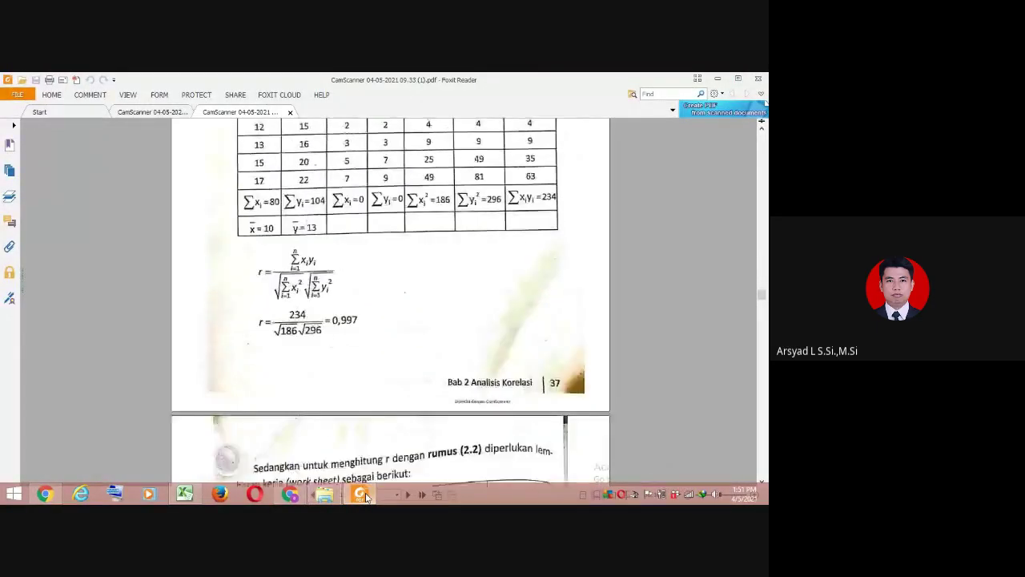
scroll(366, 496, down, 2)
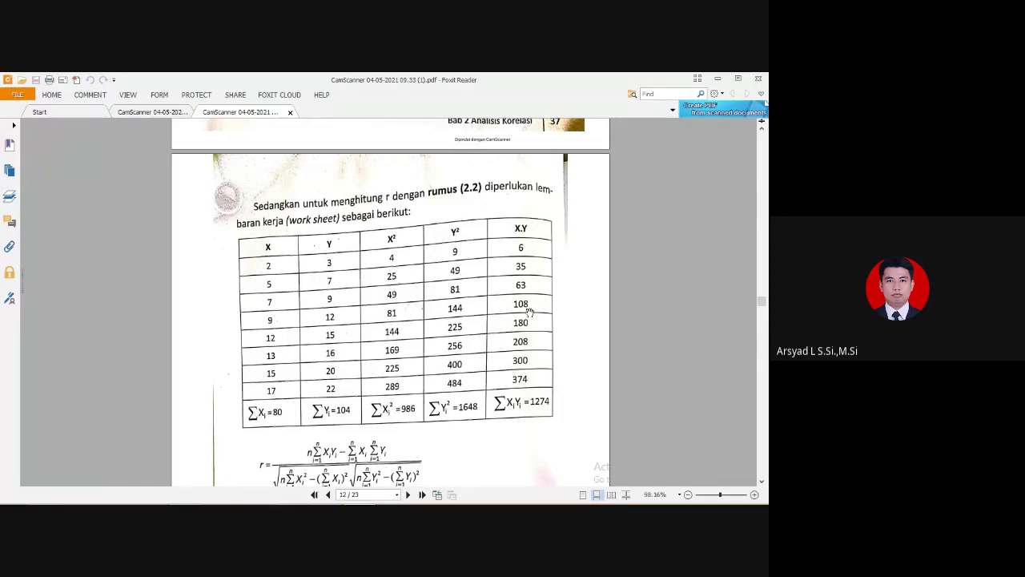
scroll(529, 311, up, 1)
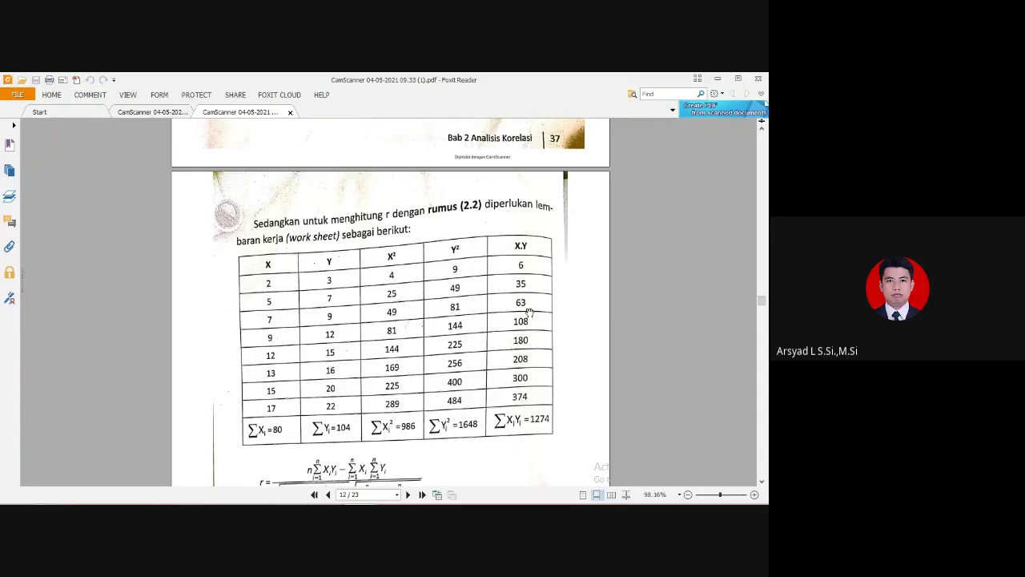
scroll(530, 312, up, 10)
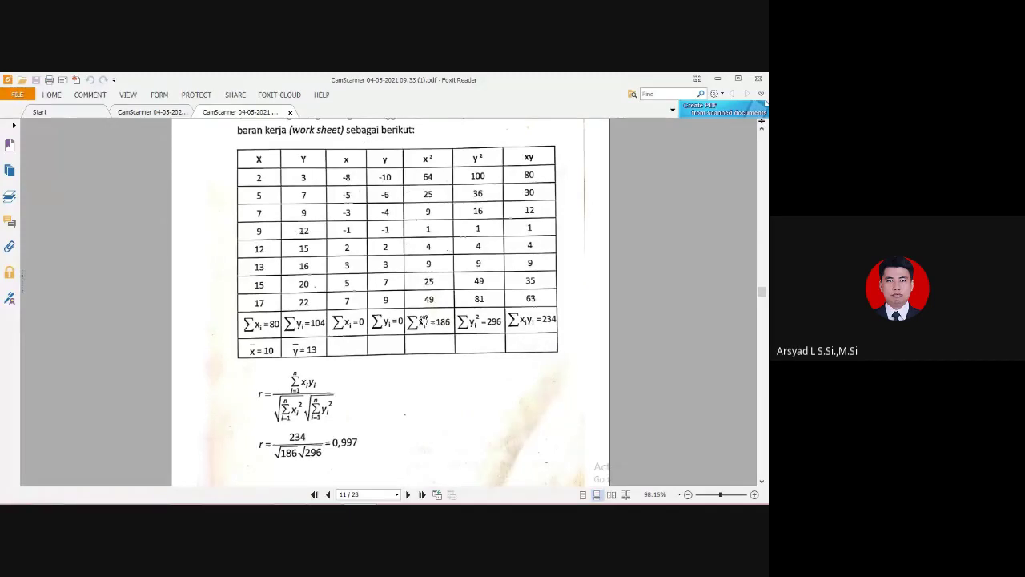
scroll(424, 320, down, 1)
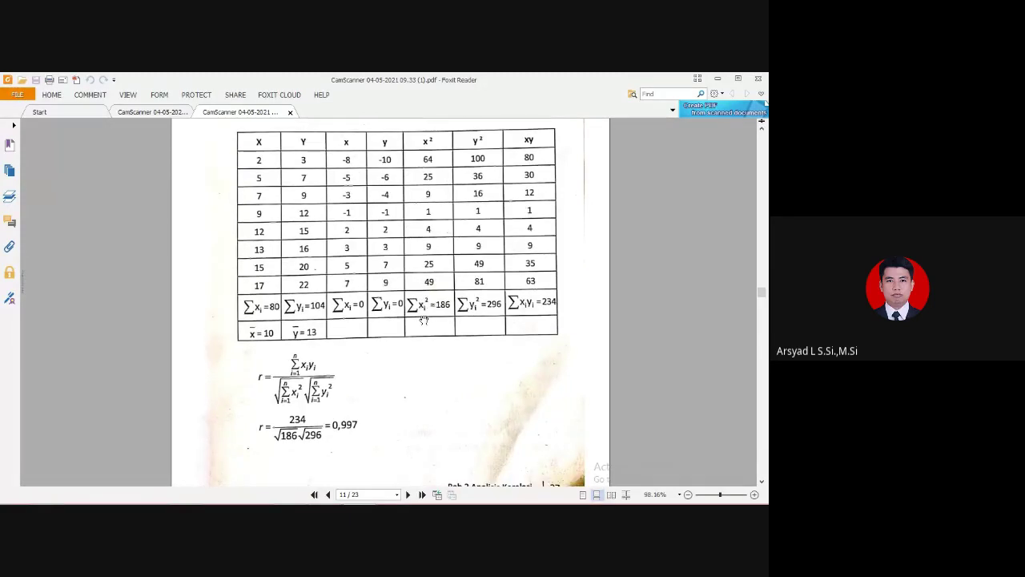
scroll(424, 319, down, 10)
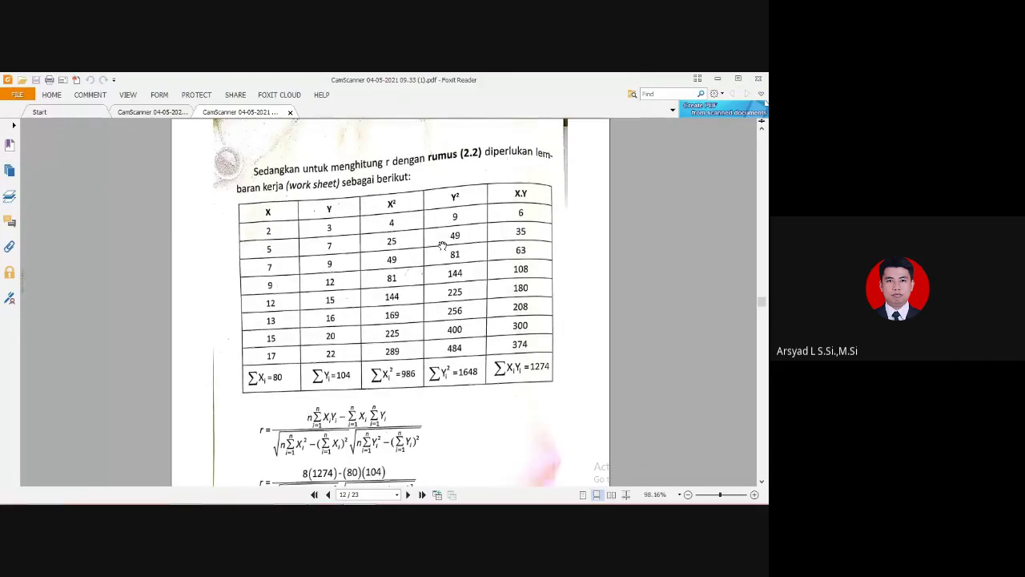
scroll(442, 245, up, 1)
scroll(442, 245, up, 6)
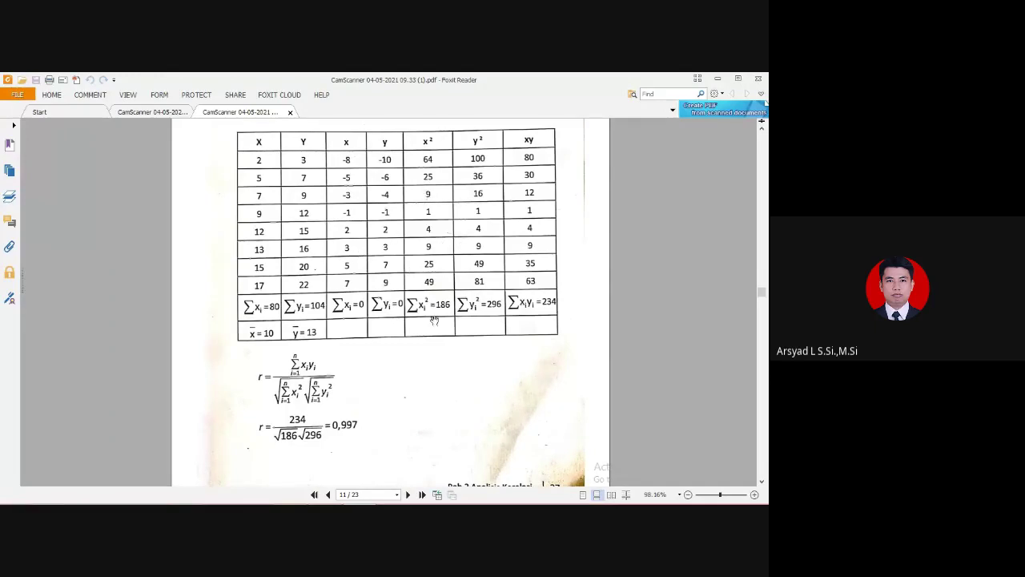
scroll(434, 320, down, 1)
scroll(434, 319, down, 3)
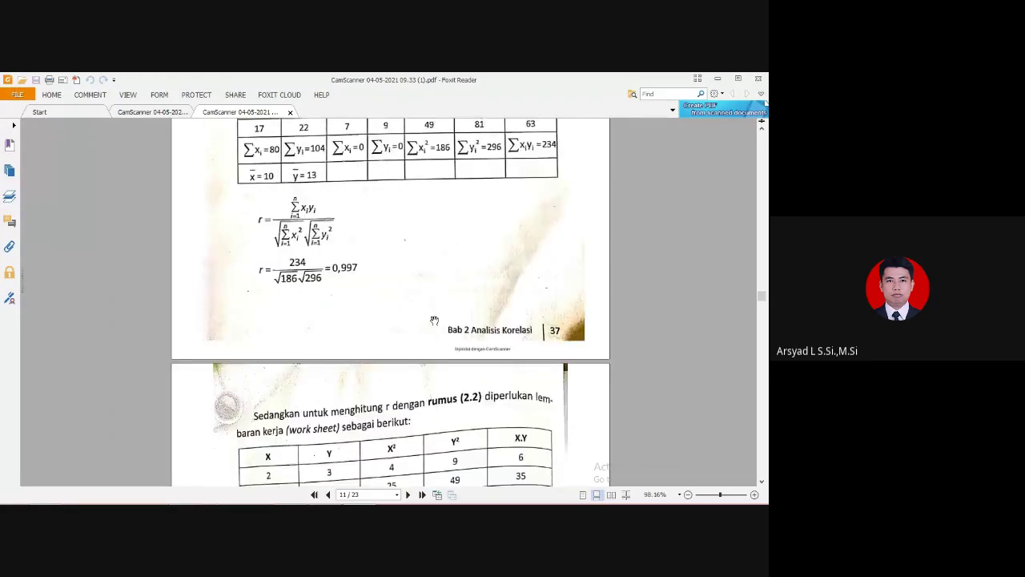
scroll(434, 320, down, 2)
scroll(434, 320, down, 3)
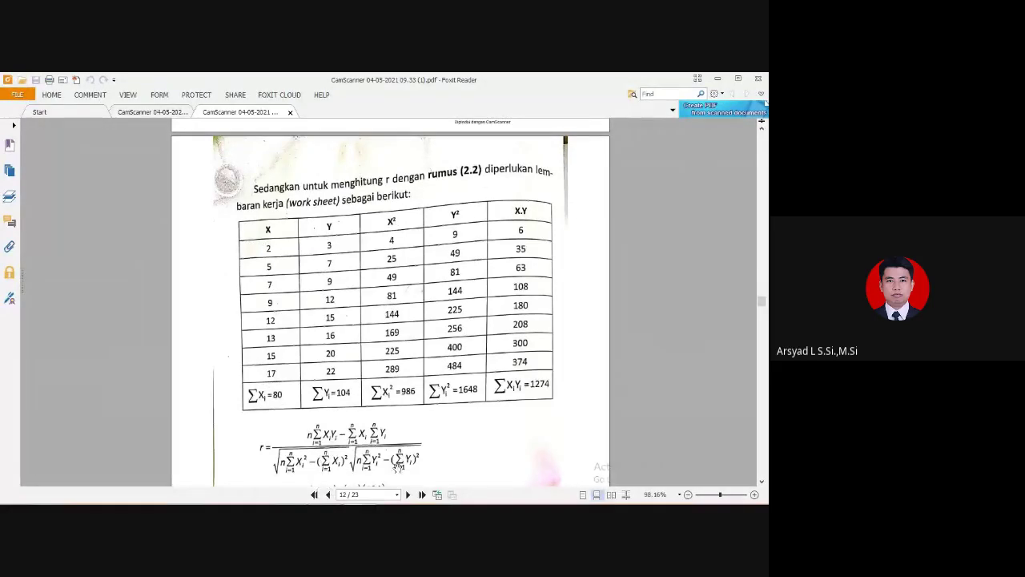
Examine the rumus (2.2) worksheet and its r calculation, comparing them with the deviation method on page 37.
scroll(396, 466, down, 2)
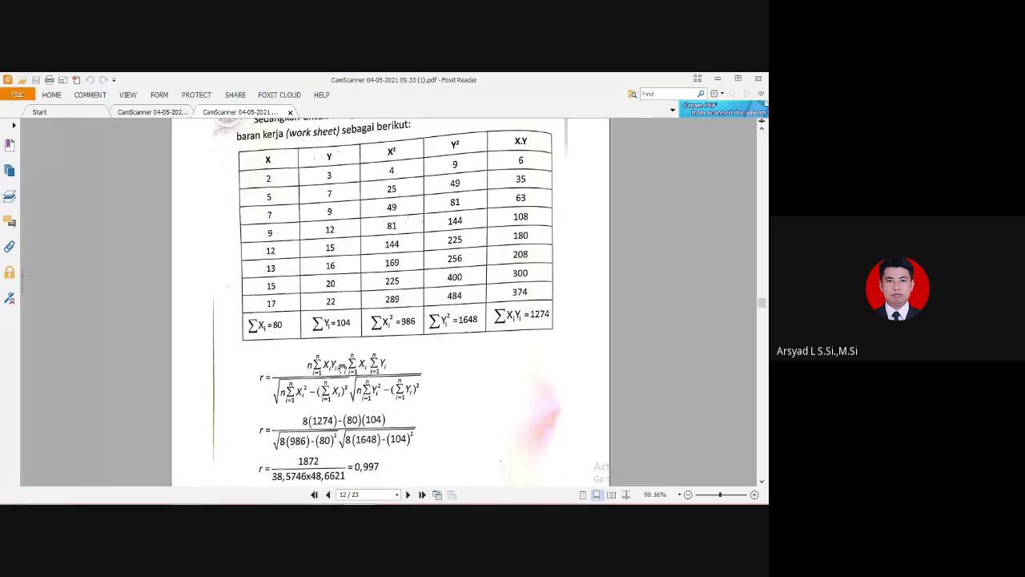
scroll(403, 446, down, 1)
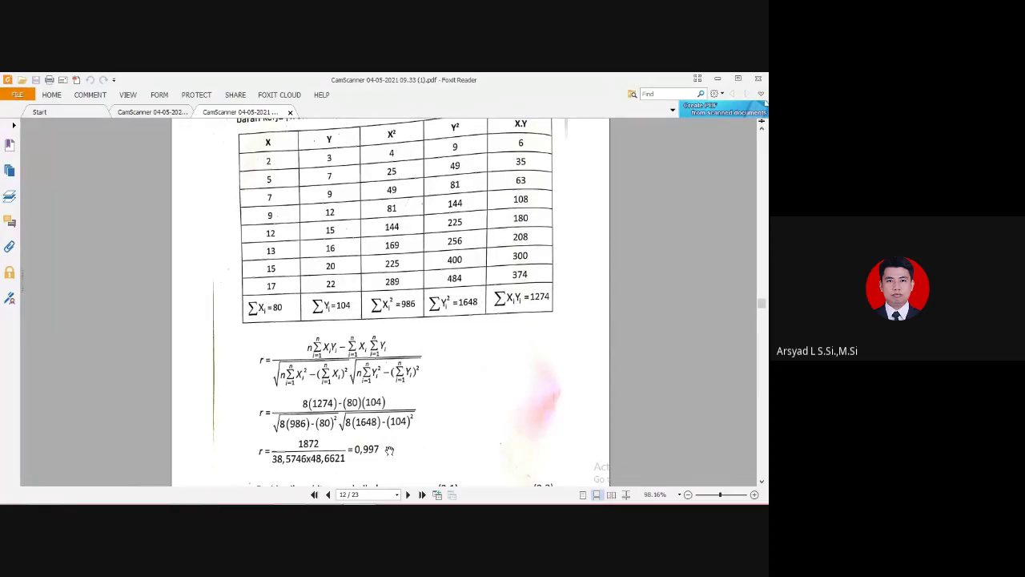
scroll(389, 451, up, 1)
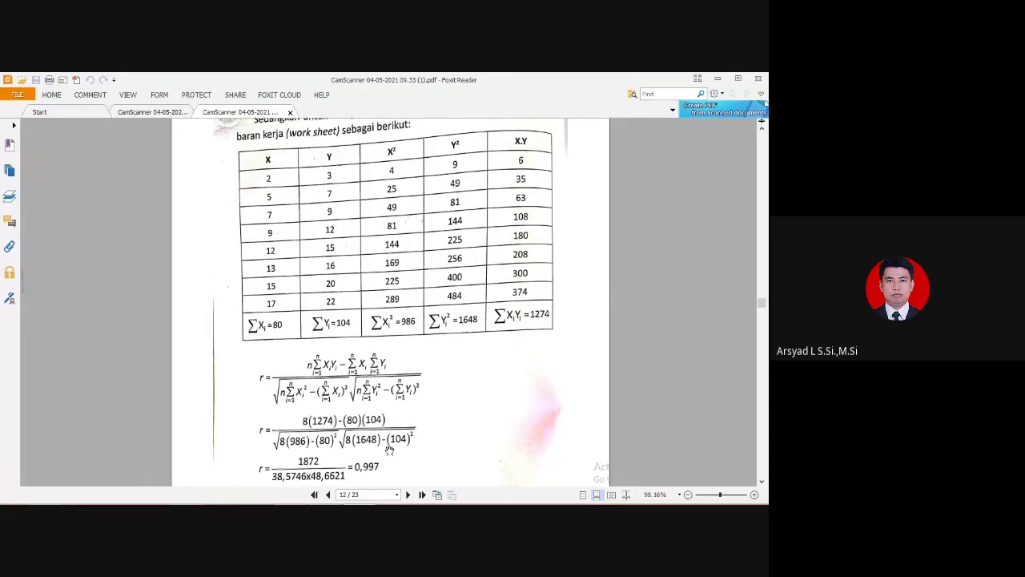
scroll(389, 451, up, 8)
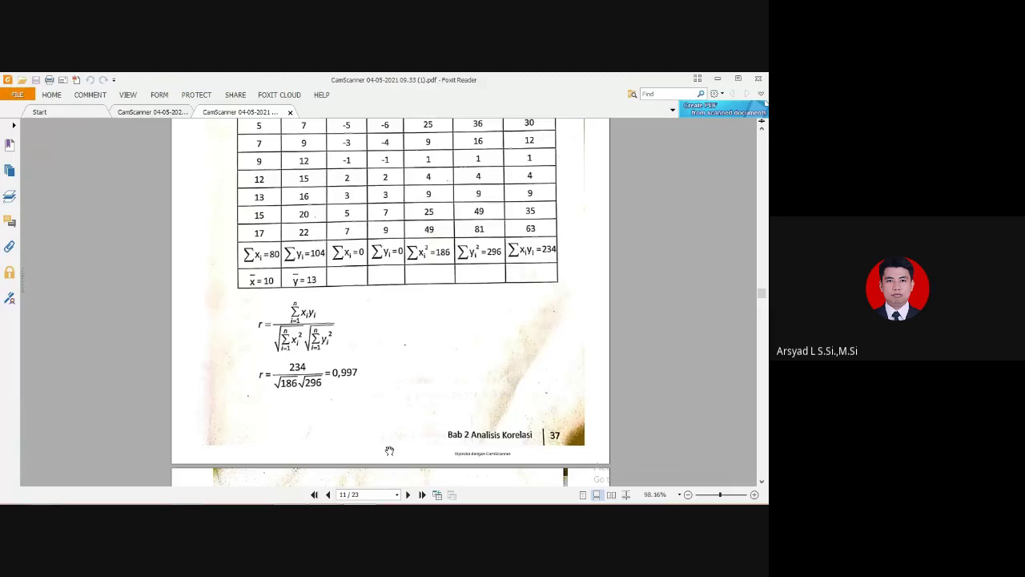
scroll(389, 451, down, 1)
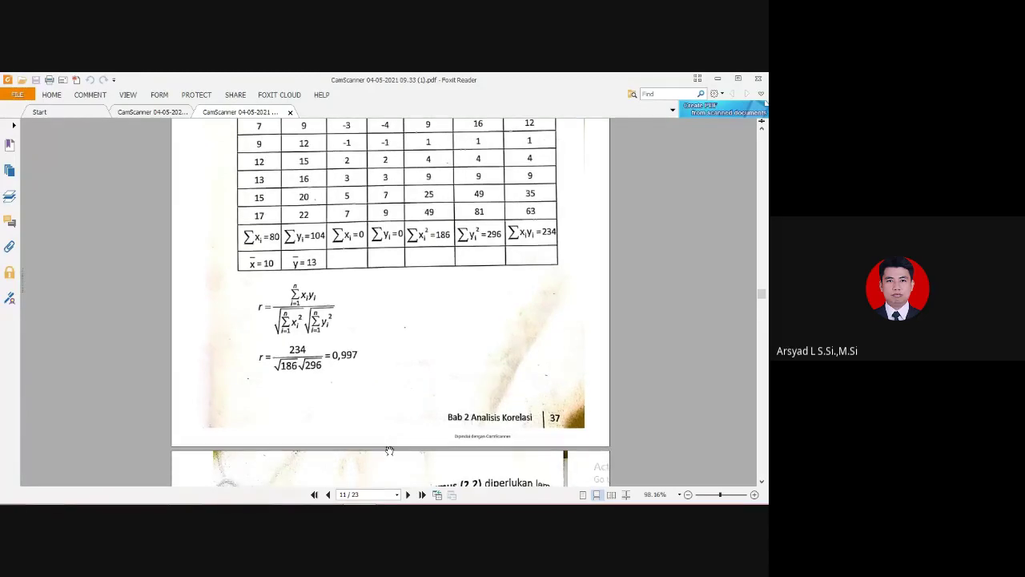
scroll(389, 451, down, 5)
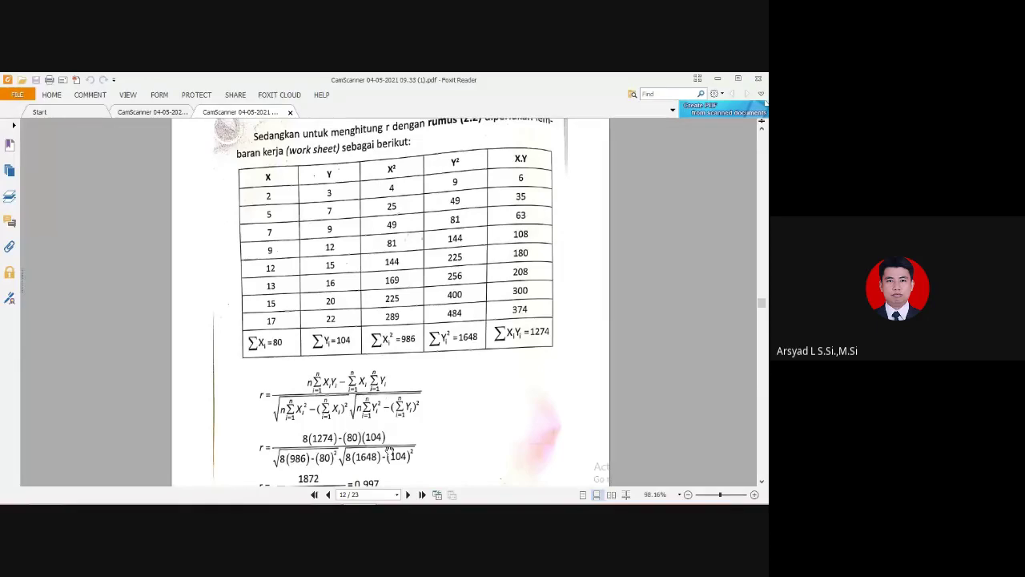
Switch to Excel and copy the X and Y data values in A2:B9 of Sheet2.
mouse_move(272, 483)
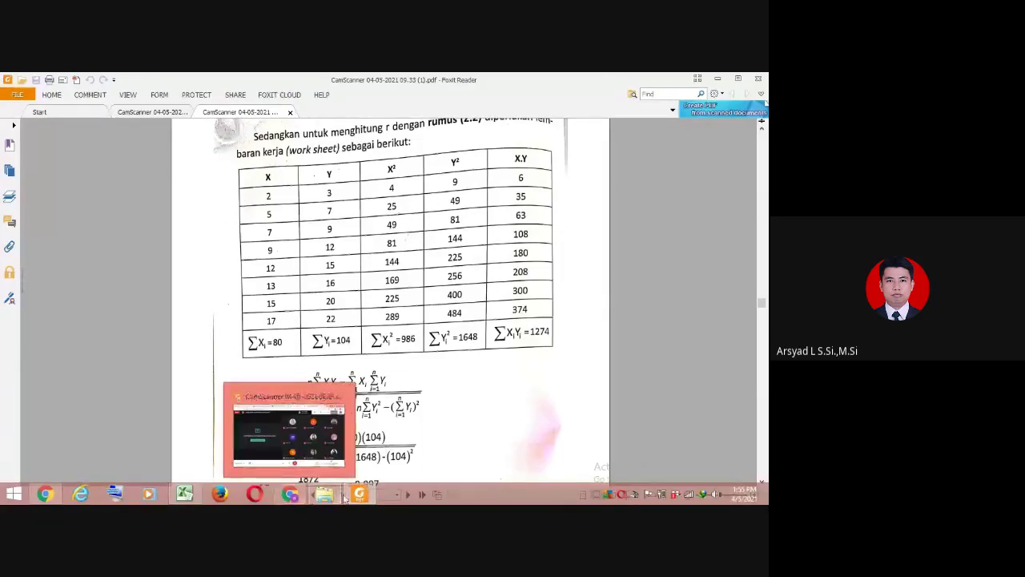
click(185, 492)
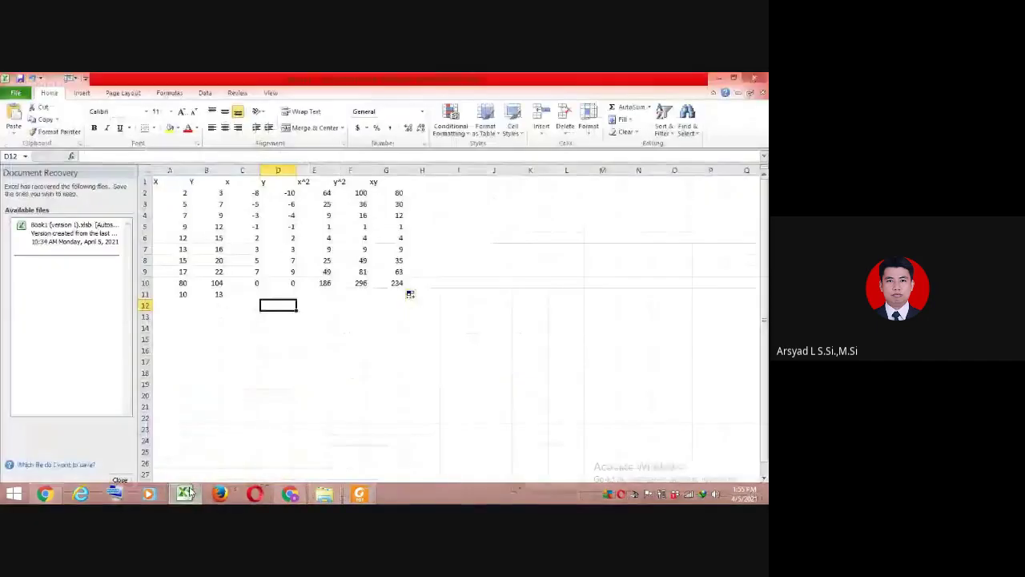
click(161, 190)
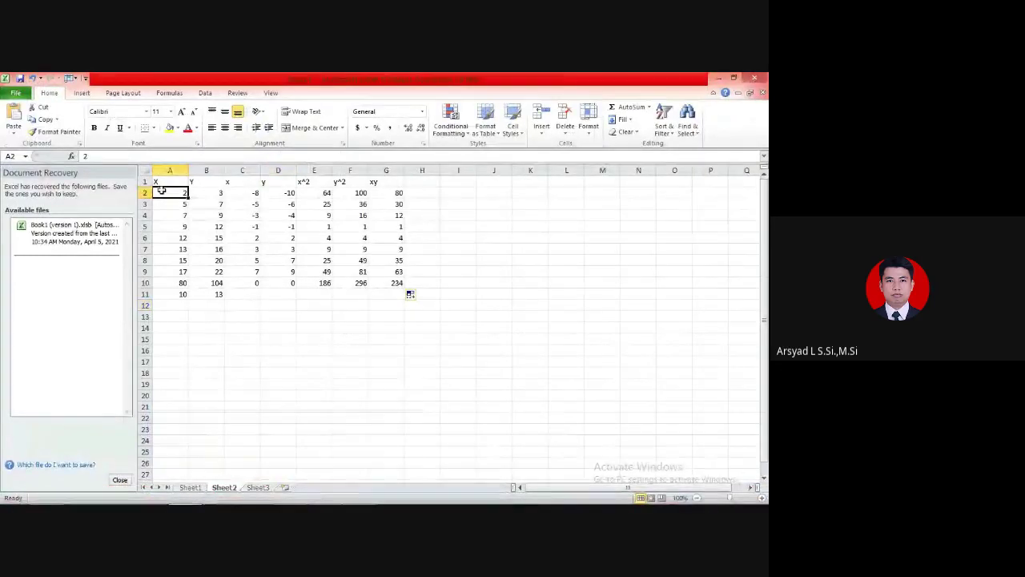
key(shift+Right)
key(shift+Down)
key(shift+Down)
key(shift+Down)
key(shift+Down)
key(shift+Down)
key(shift+Down)
key(shift+Down)
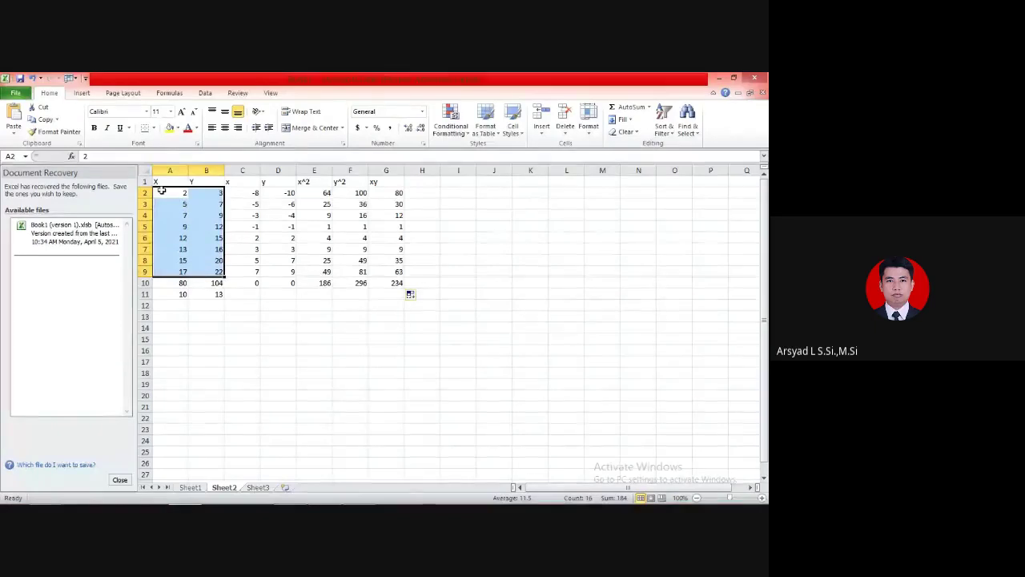
key(ctrl+c)
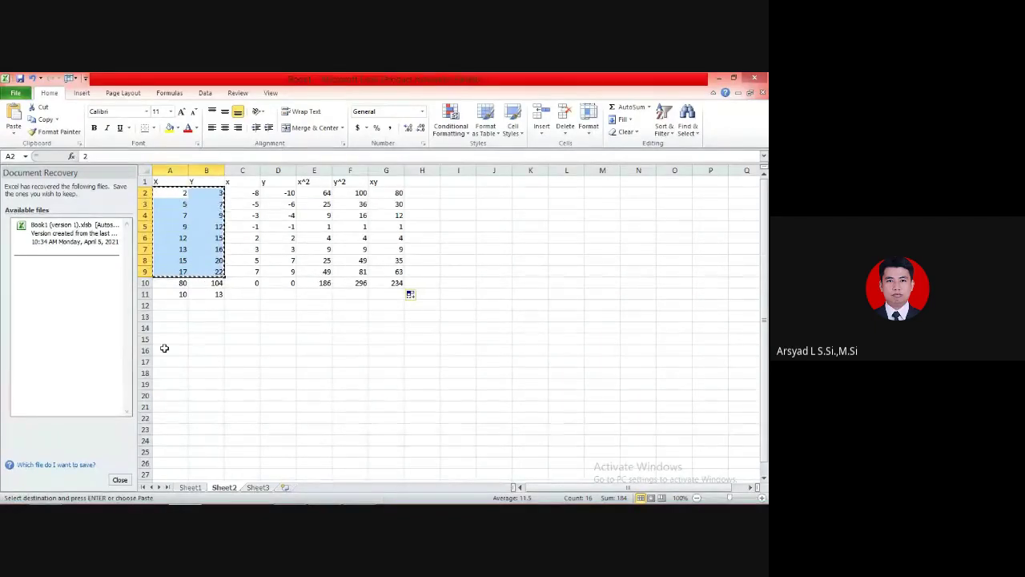
Paste the copied X and Y values into Sheet3 starting at A2, leaving row 1 free for headings.
click(257, 487)
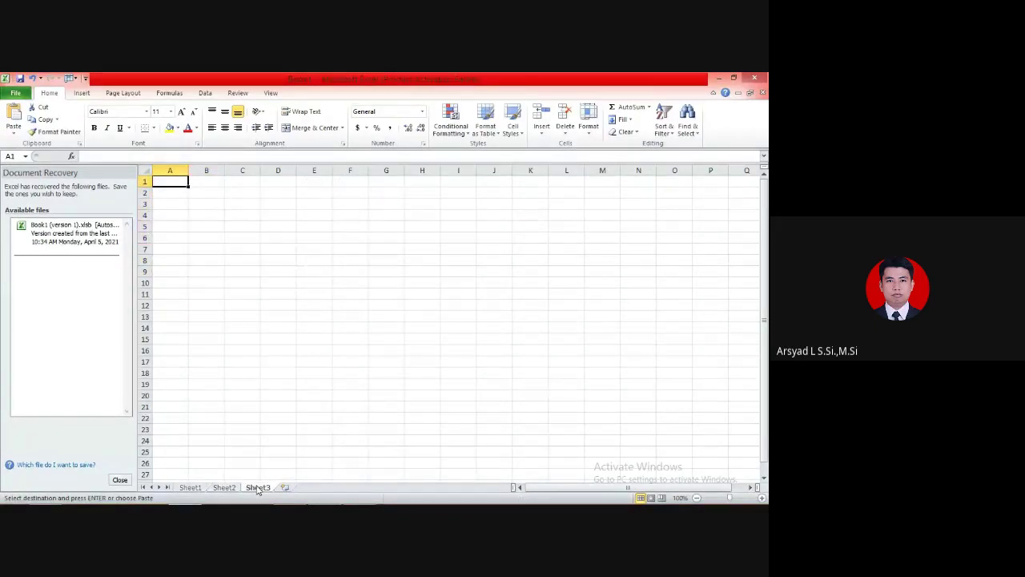
key(ctrl+v)
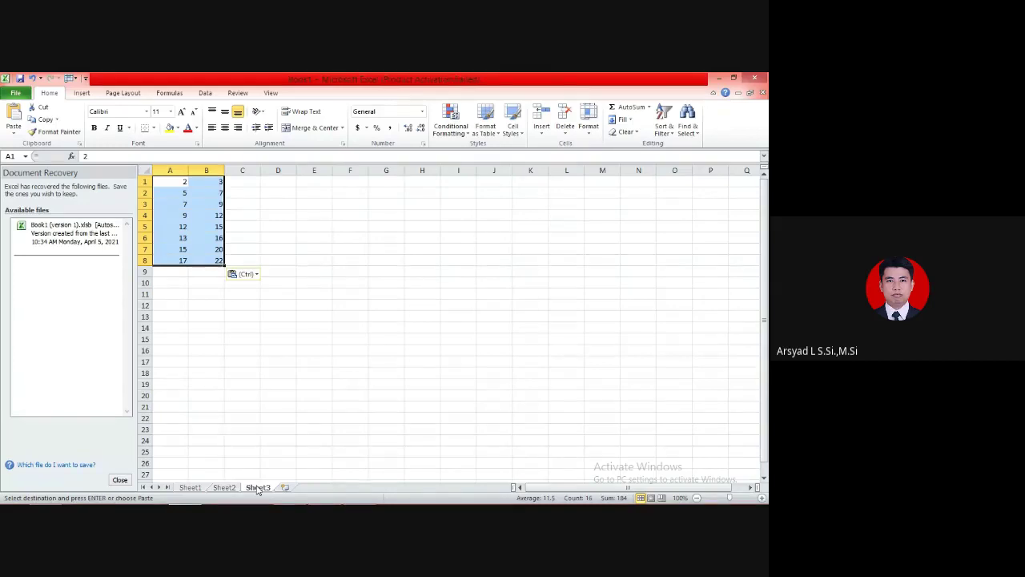
key(Delete)
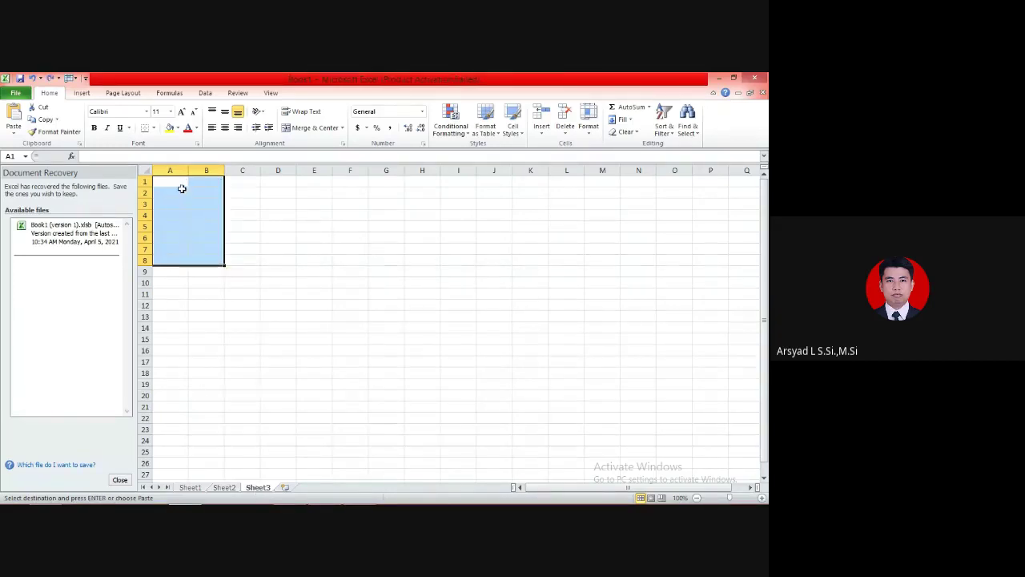
click(179, 191)
key(ctrl+v)
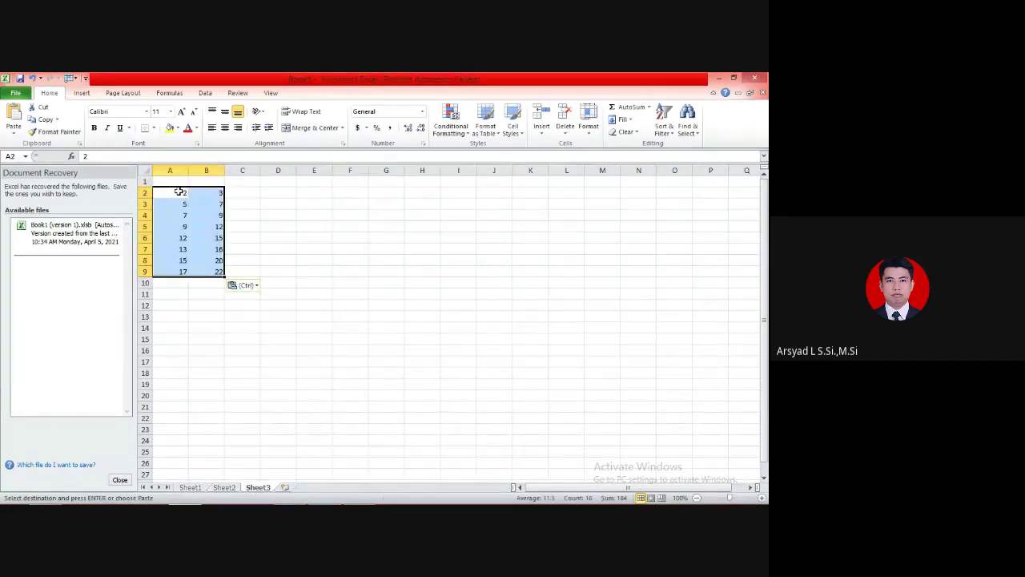
Head columns A and B of Sheet3 with "X" and "Y".
click(172, 178)
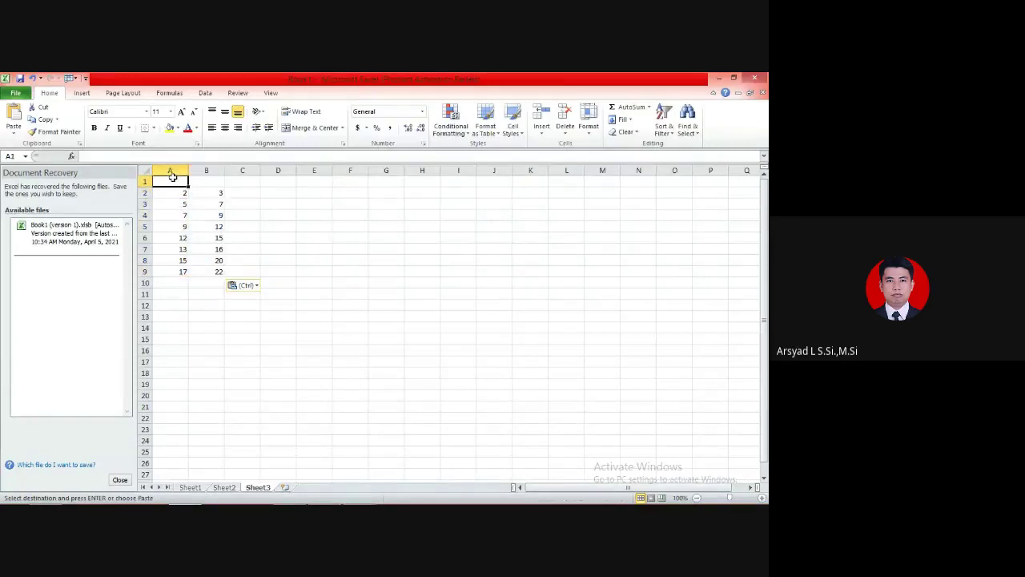
text(x)
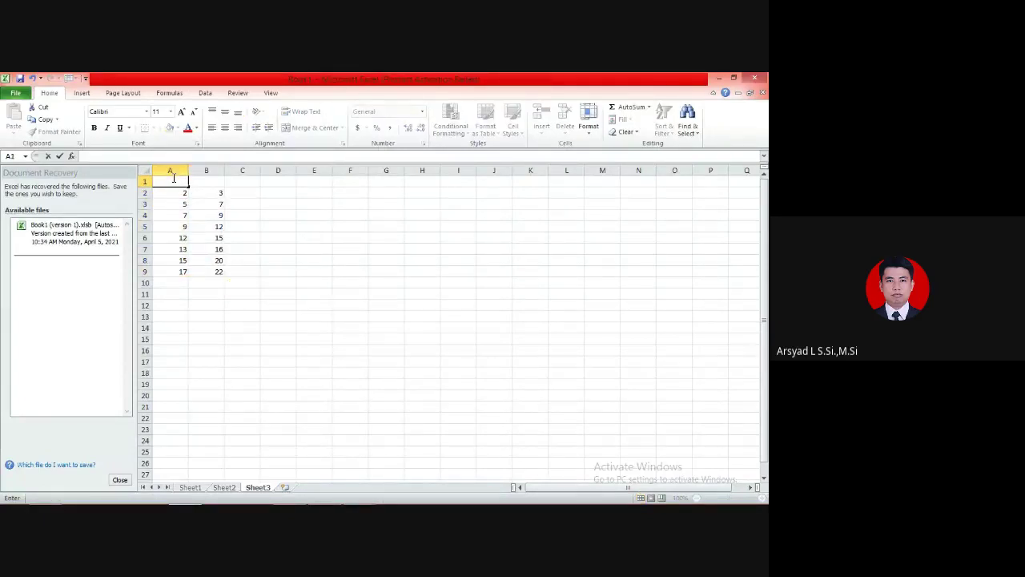
click(204, 185)
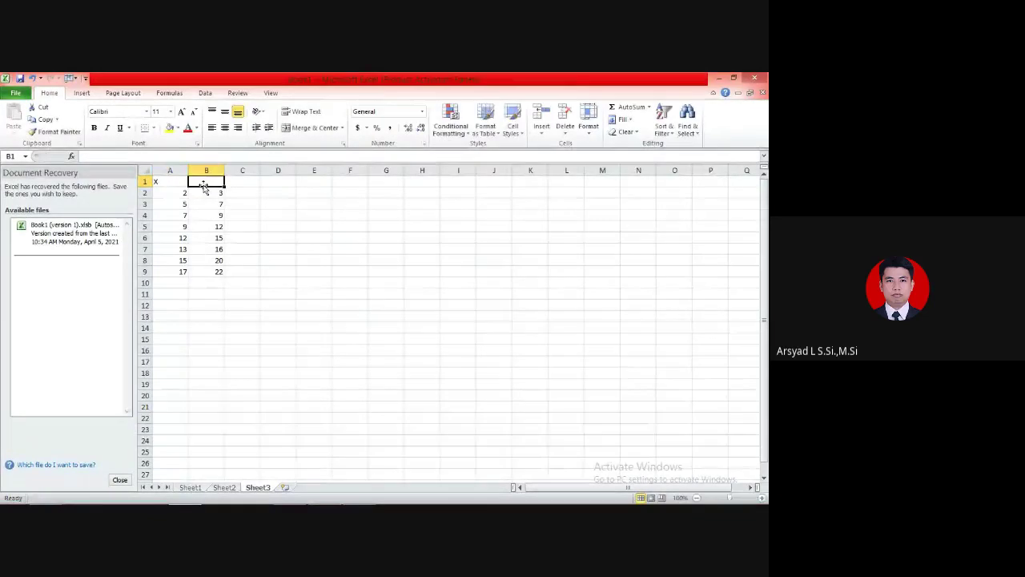
text(Y)
Check the rumus (2.2) worksheet columns in Foxit Reader, then return to Excel and head column C with "X^2".
click(251, 180)
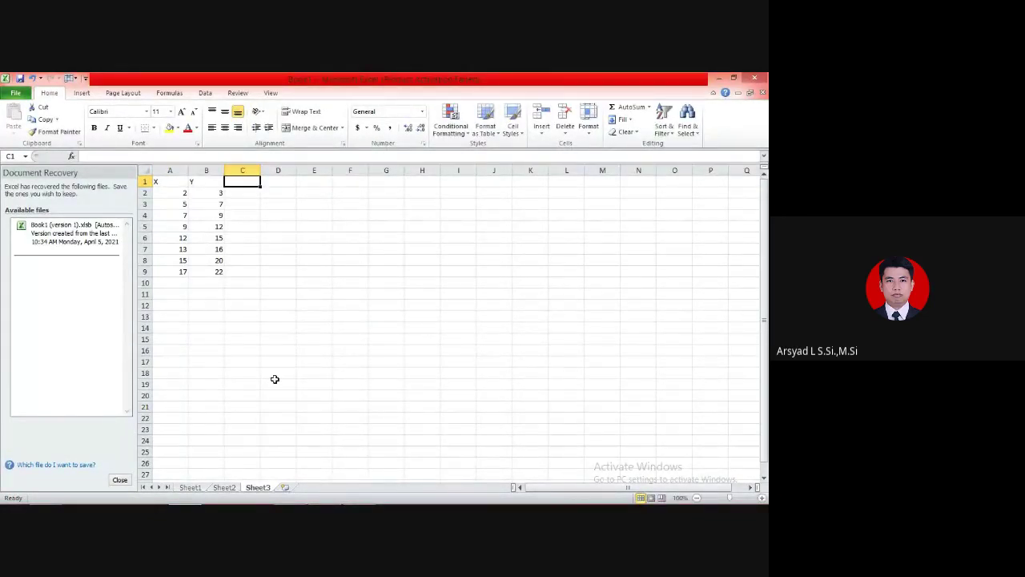
click(360, 494)
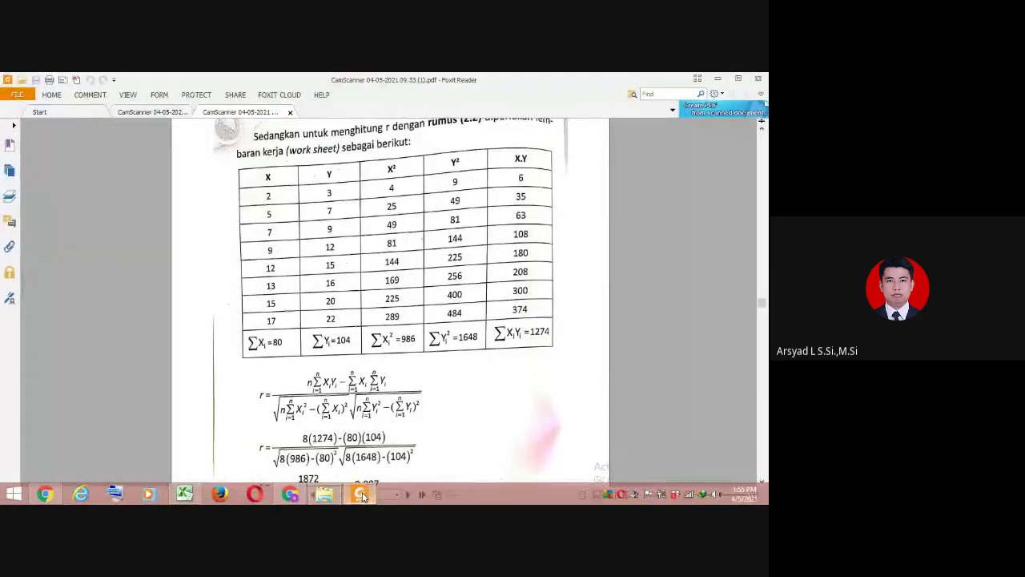
click(361, 494)
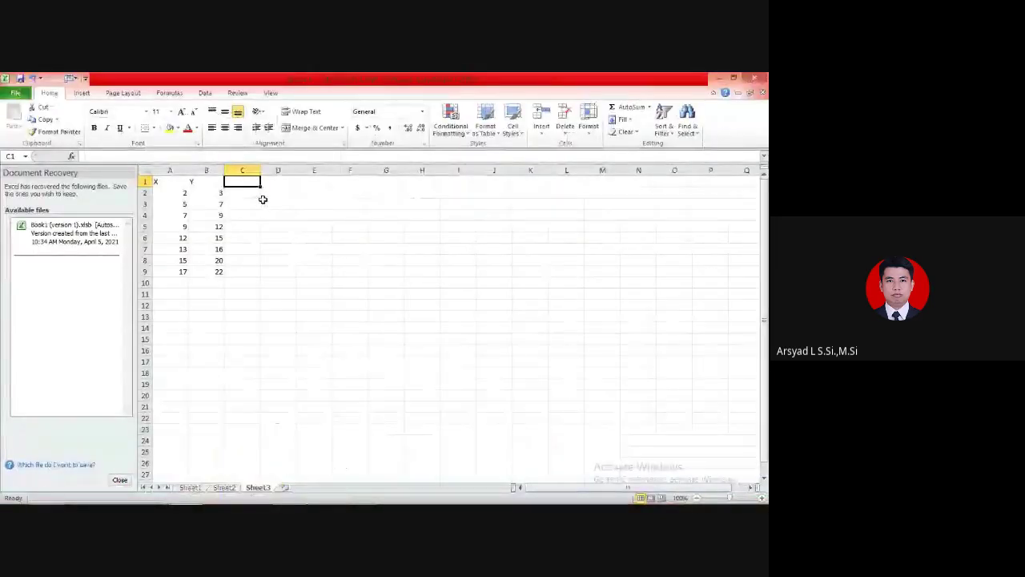
text(x^)
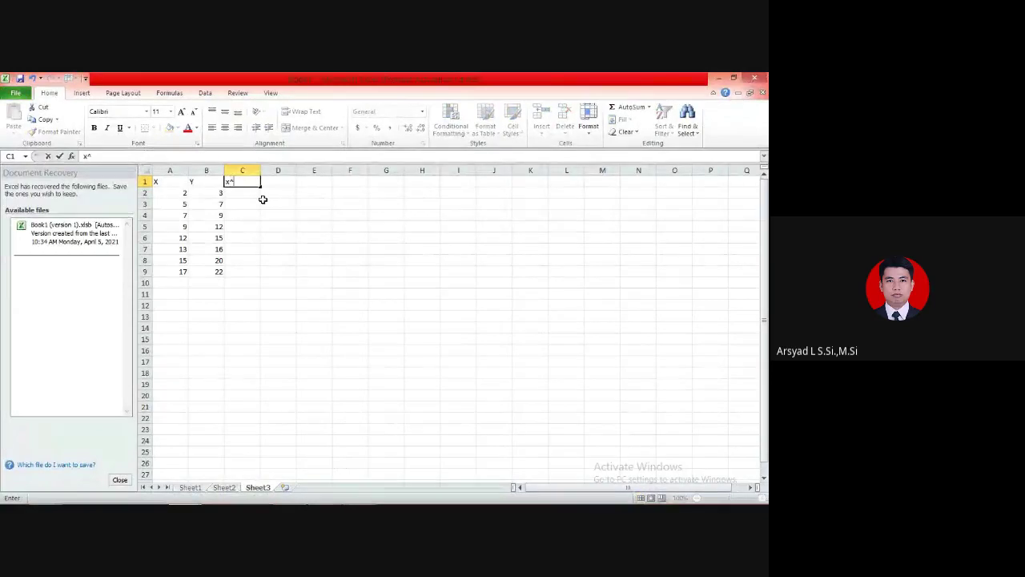
text(@)
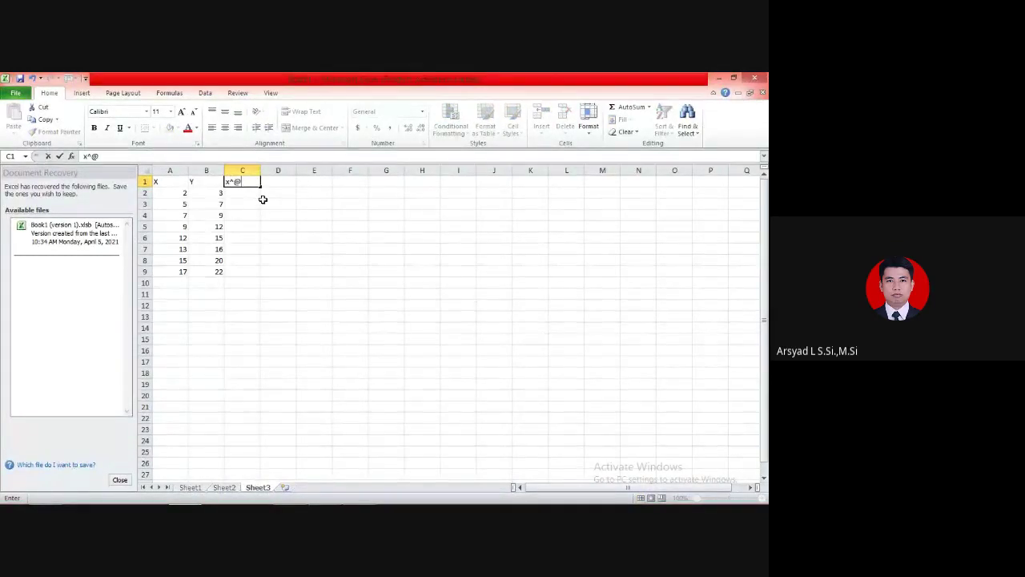
key(BackSpace)
key(BackSpace)
key(BackSpace)
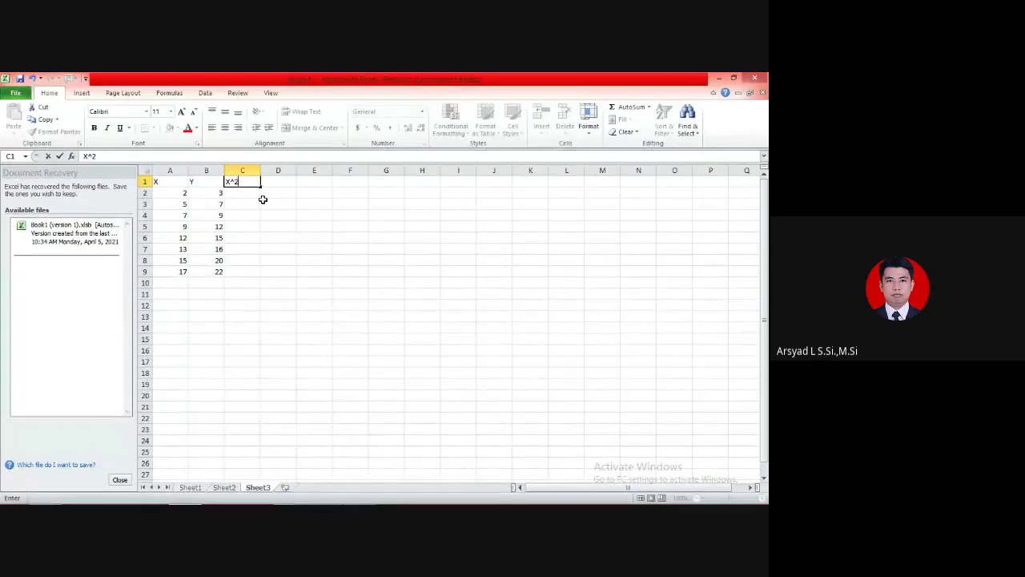
Square the X values with =A2^2 in C2, filled down through C9.
click(253, 192)
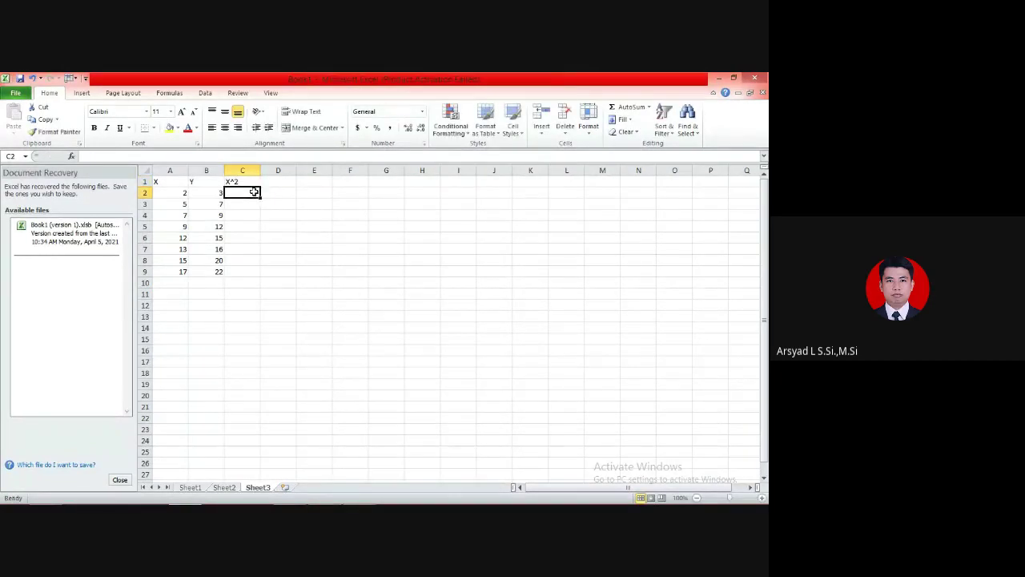
text(=)
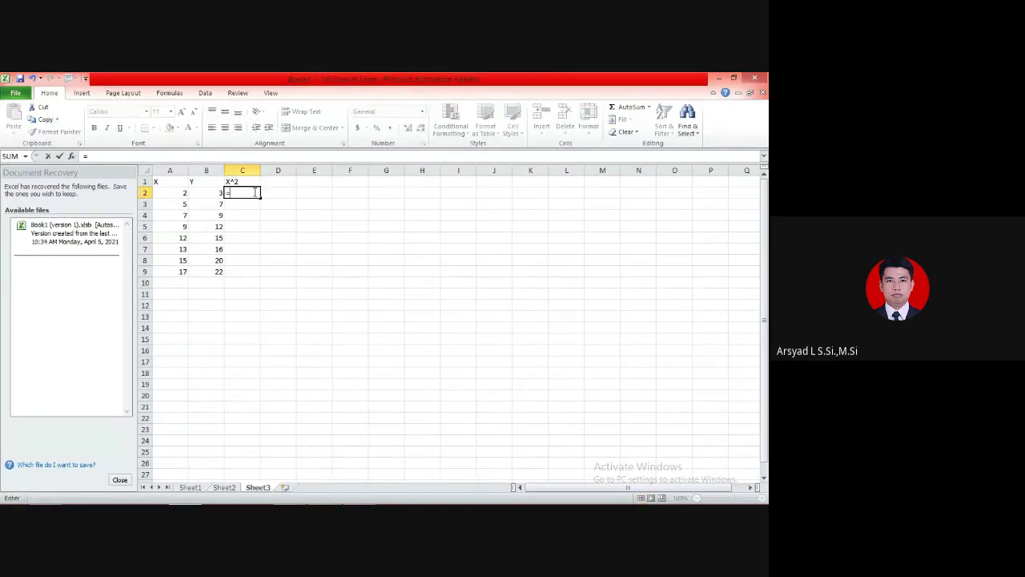
click(172, 193)
text(^2)
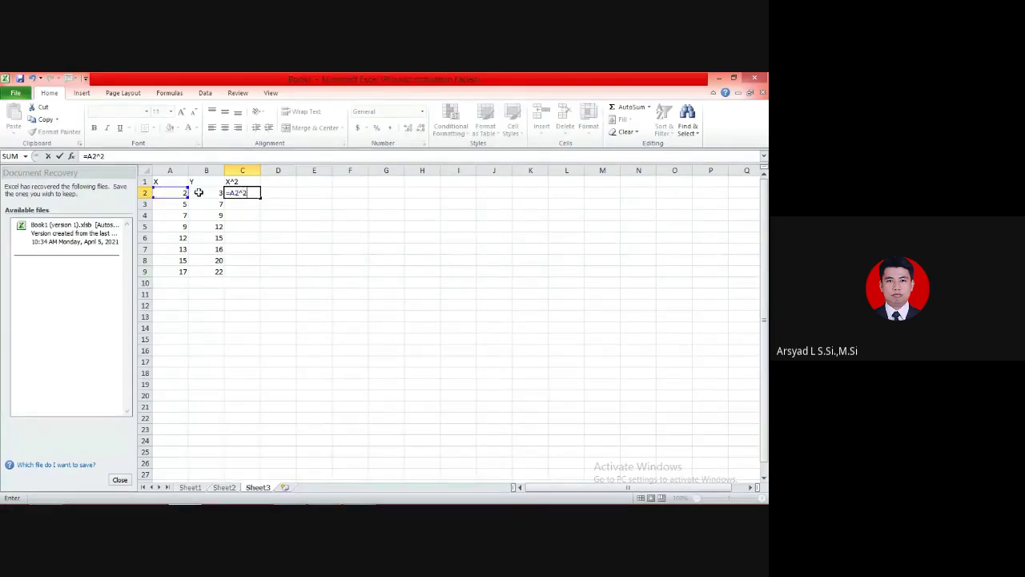
key(Return)
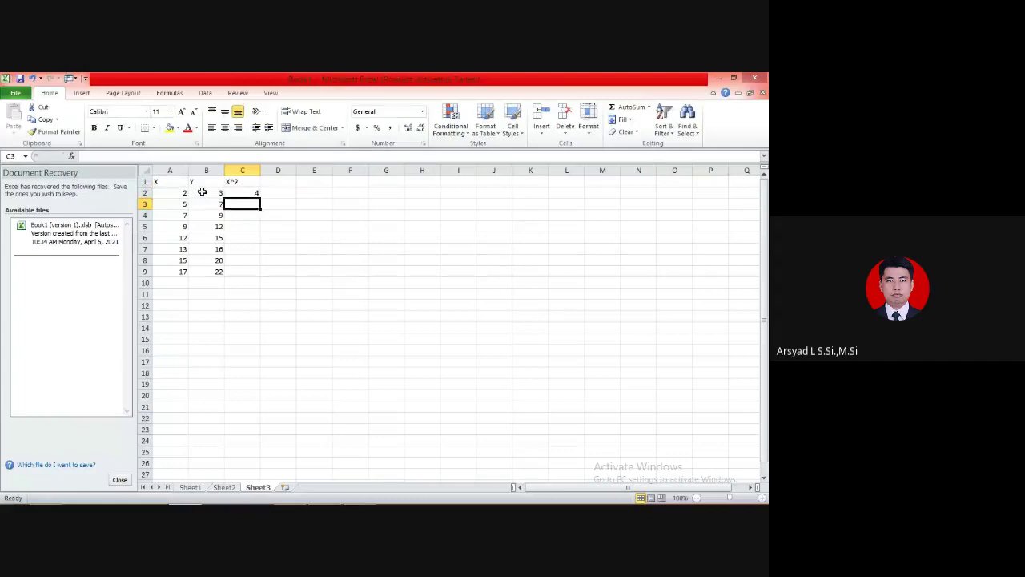
click(245, 192)
drag(259, 198, 262, 276)
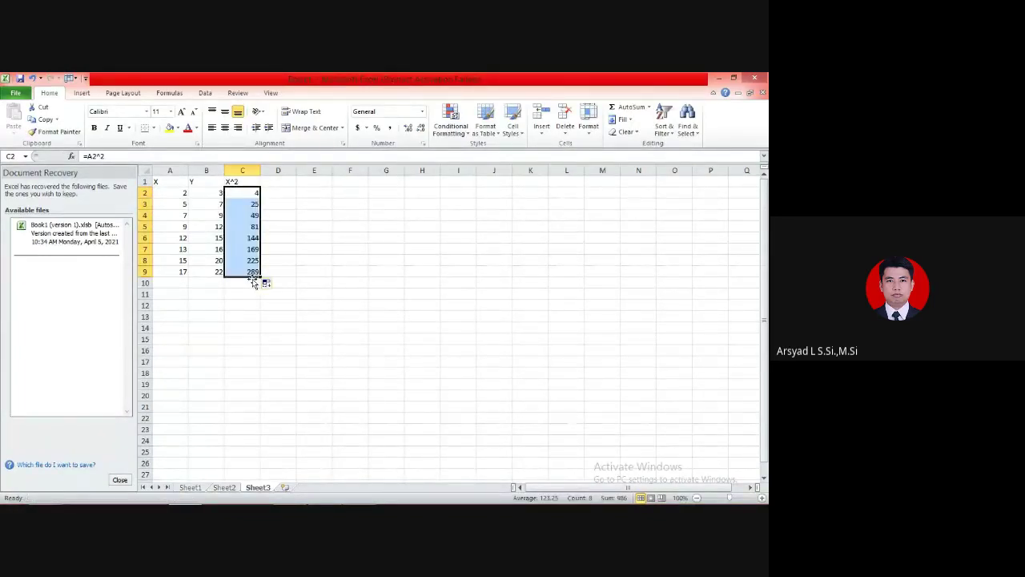
Head column D with "Y^2" and square the Y values with =B2^2 in D2, filled down through D9.
click(274, 184)
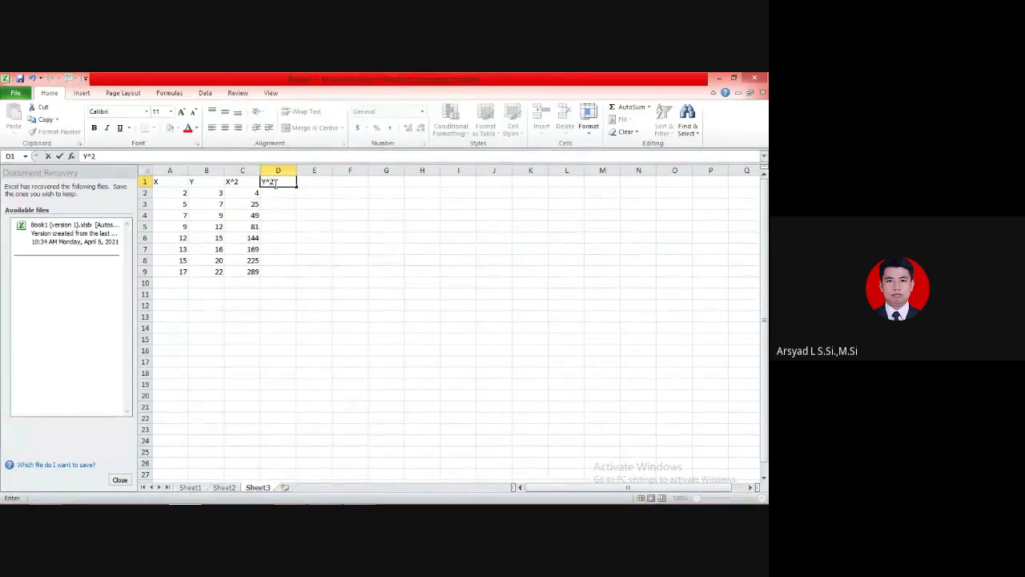
text(2)
click(274, 192)
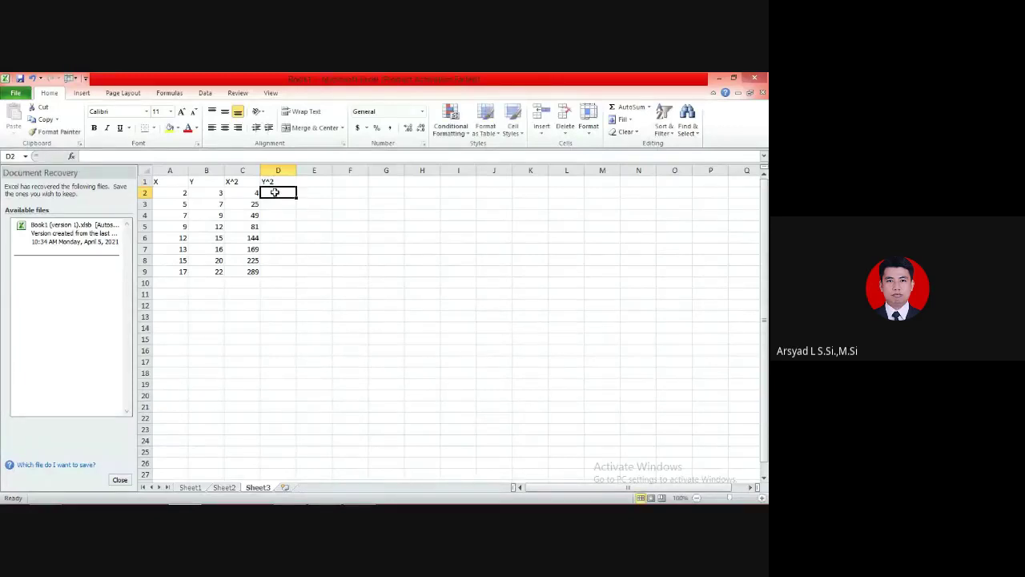
click(210, 192)
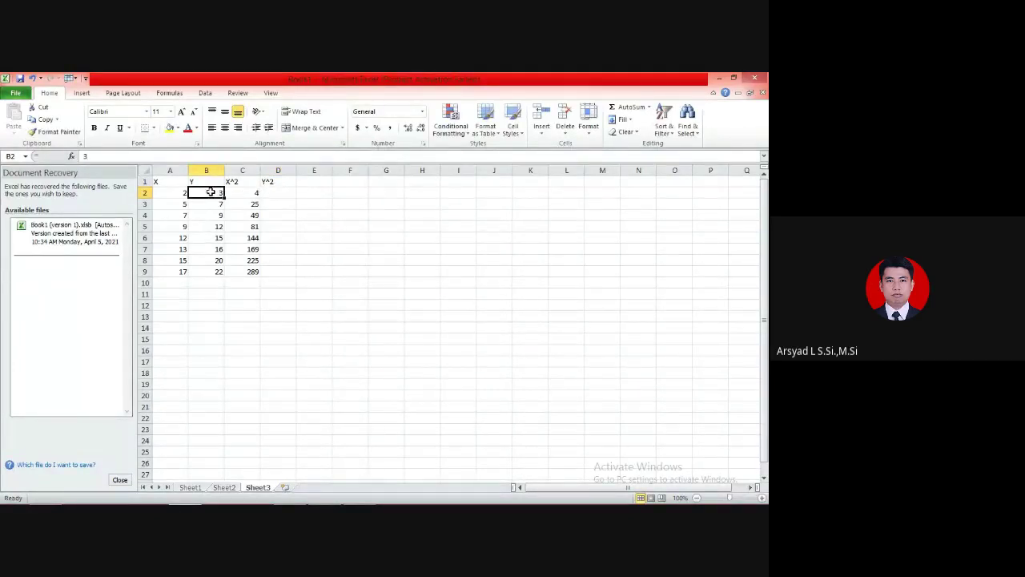
click(268, 193)
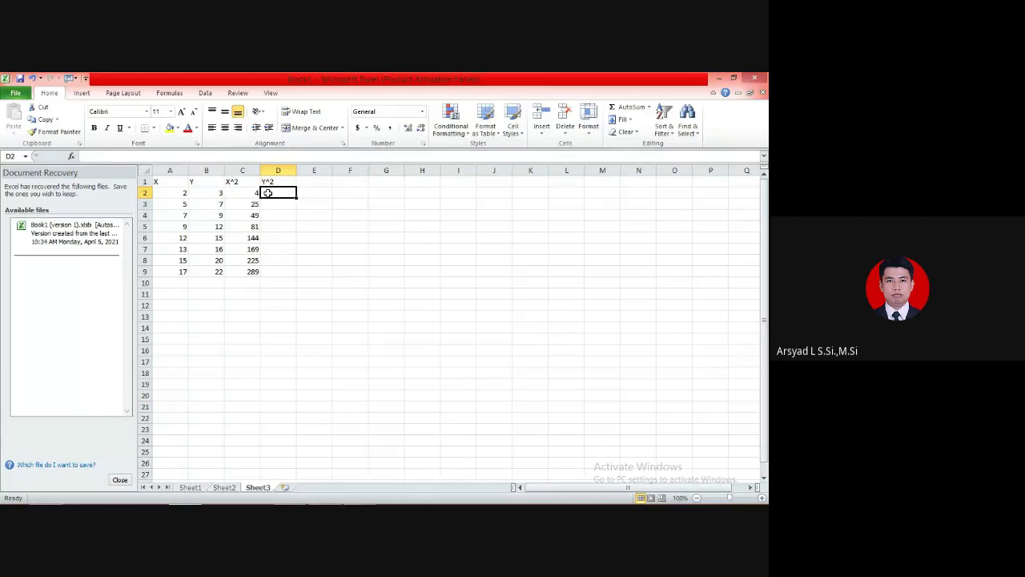
text(=)
click(218, 193)
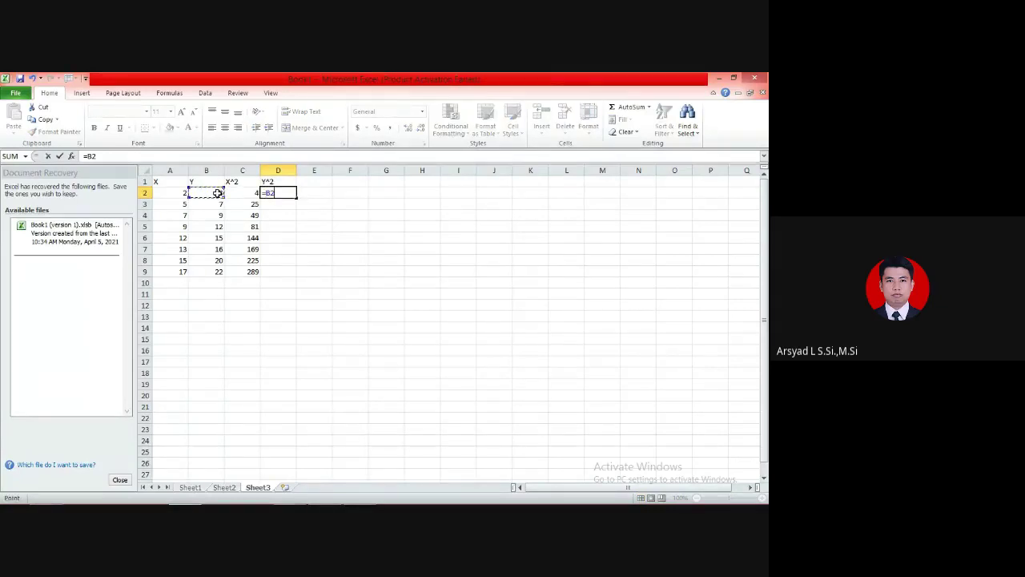
text(^2)
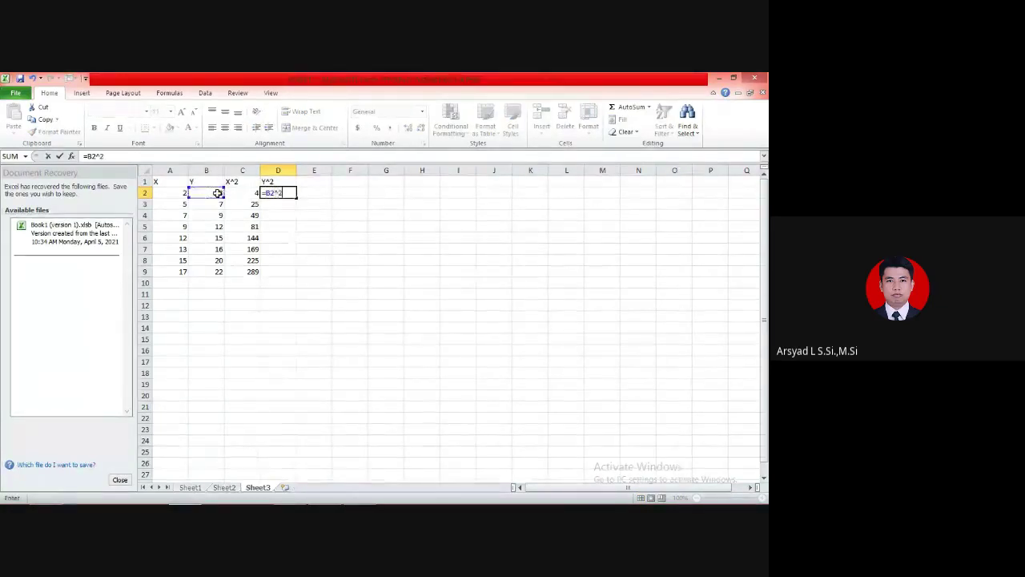
key(Return)
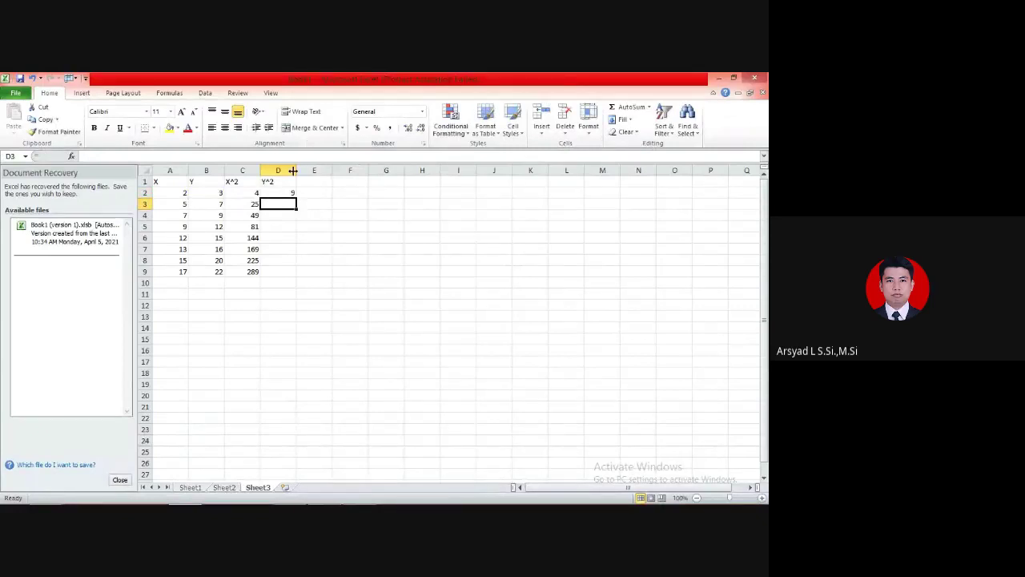
click(281, 192)
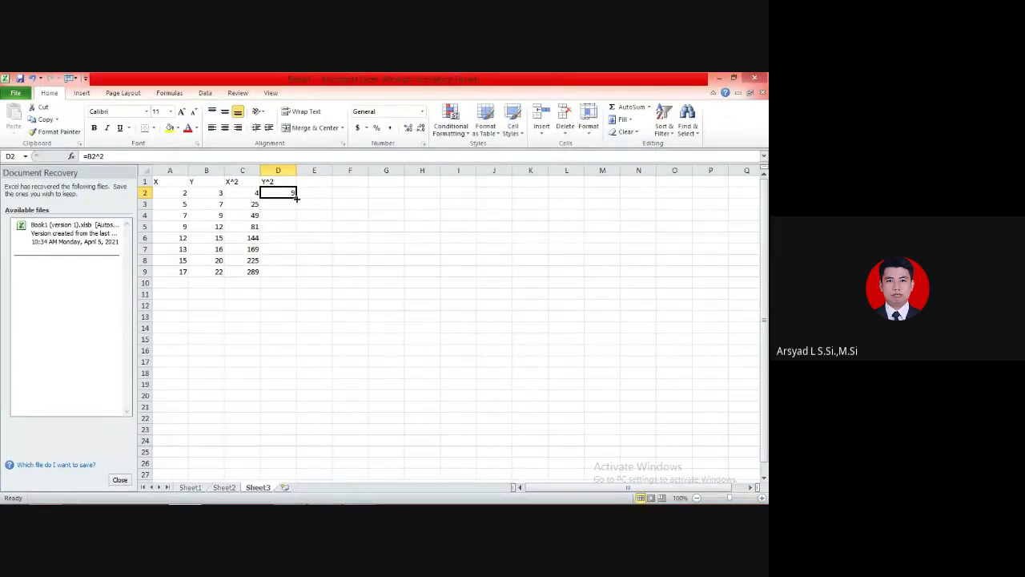
drag(296, 197, 289, 274)
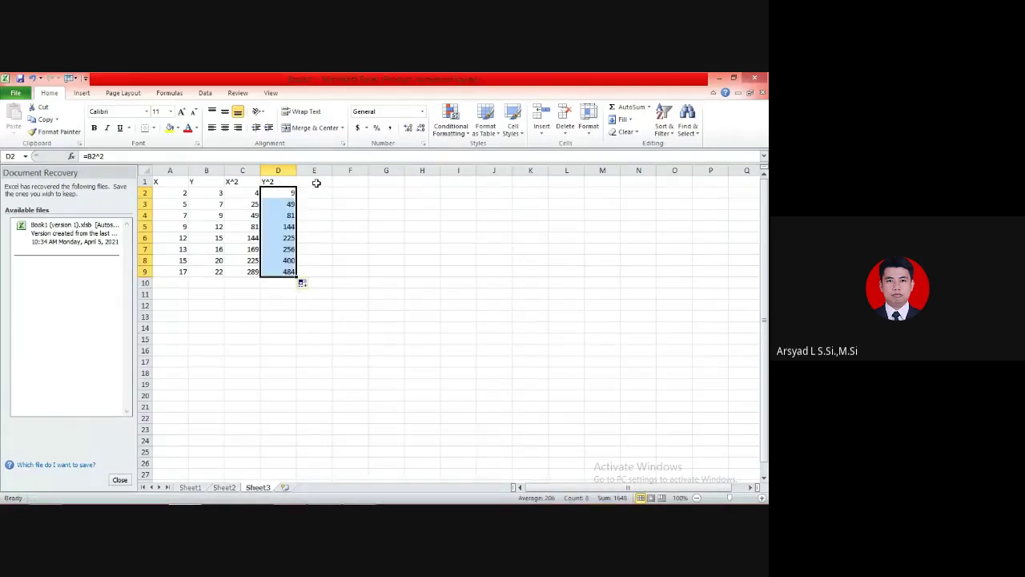
Head column E of Sheet3 with "X*Y".
click(317, 182)
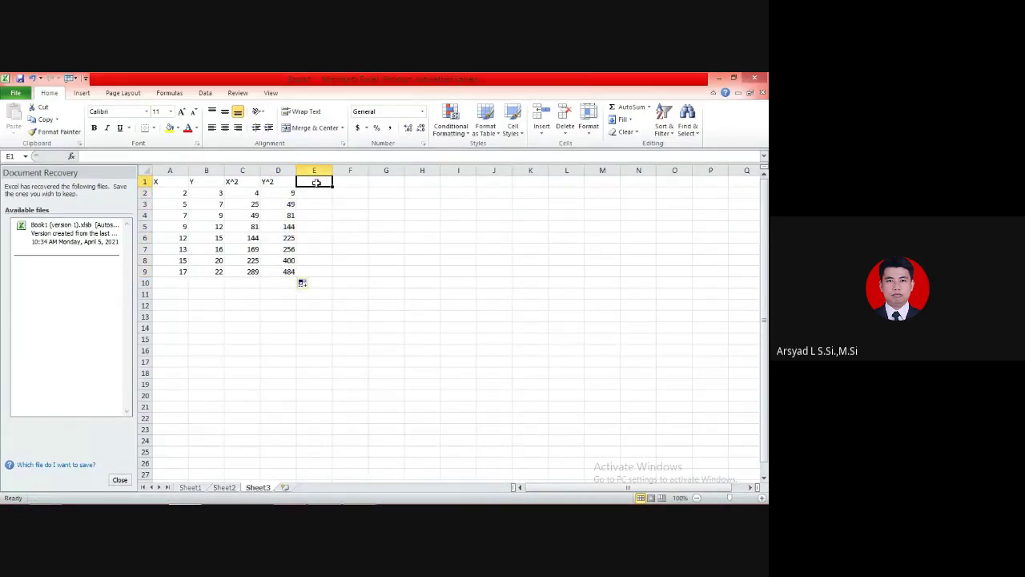
text(X)
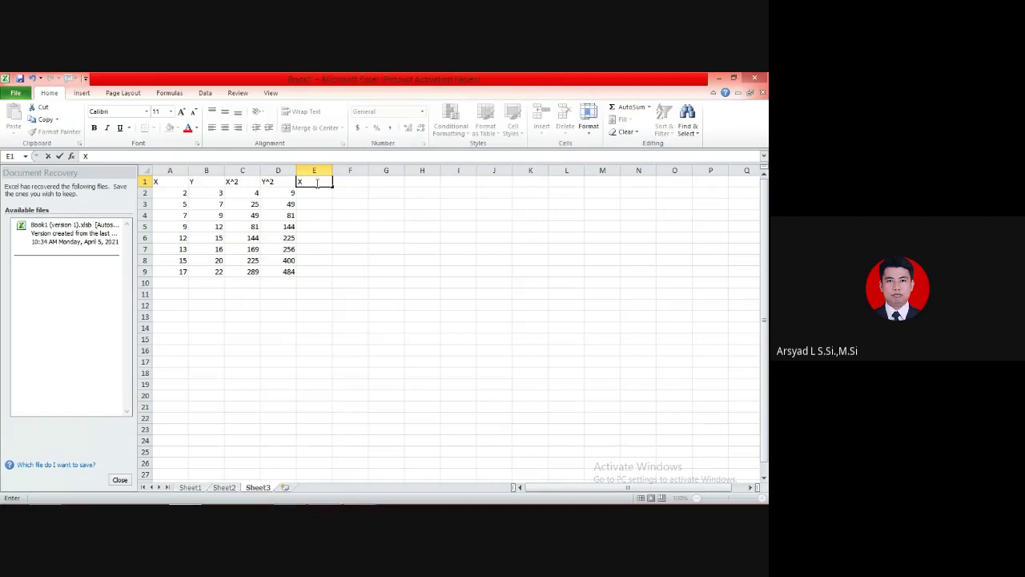
text(*y)
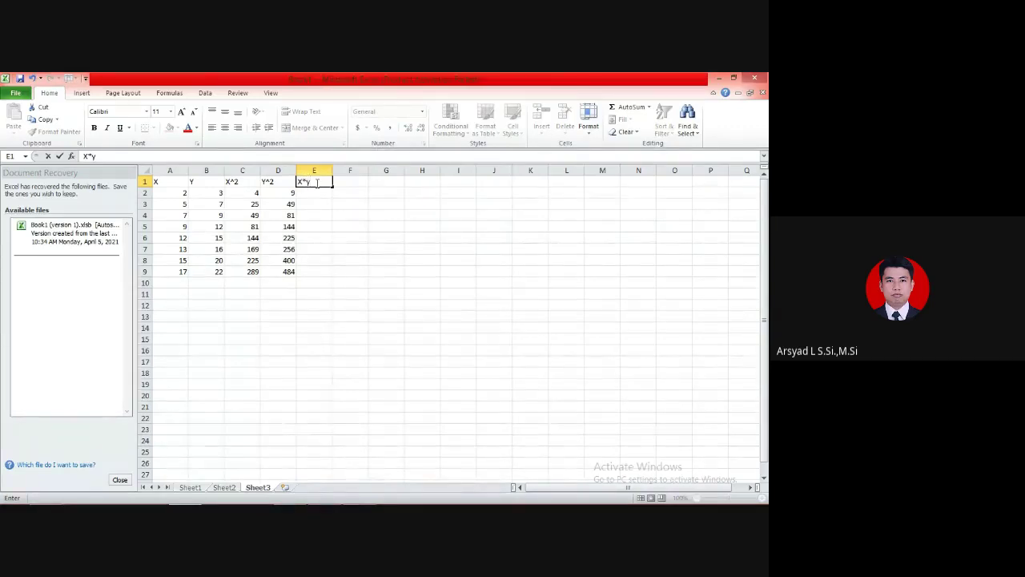
key(BackSpace)
Multiply the X and Y values with =A2*B2 in E2, filled down through E9.
click(314, 193)
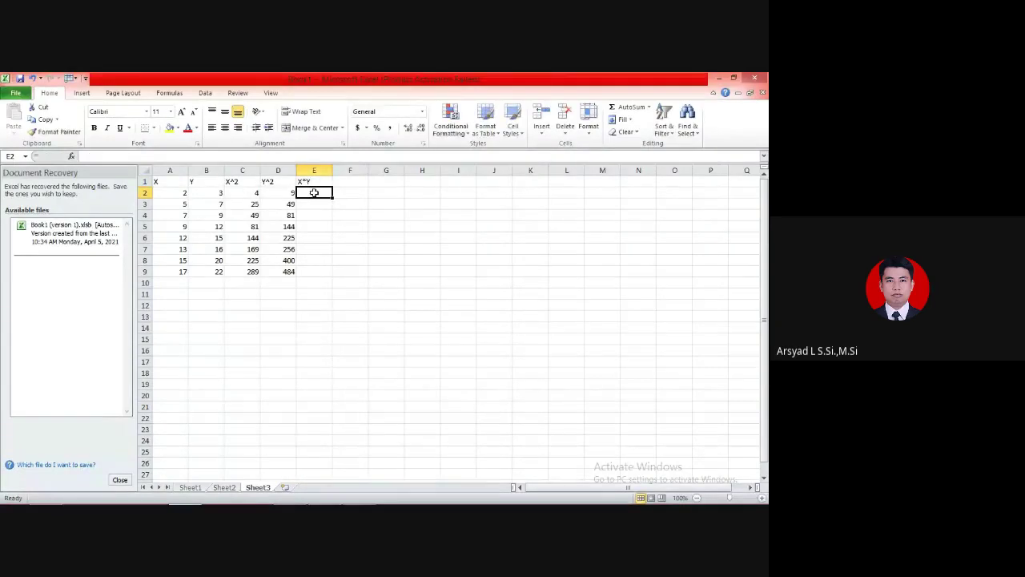
text(=)
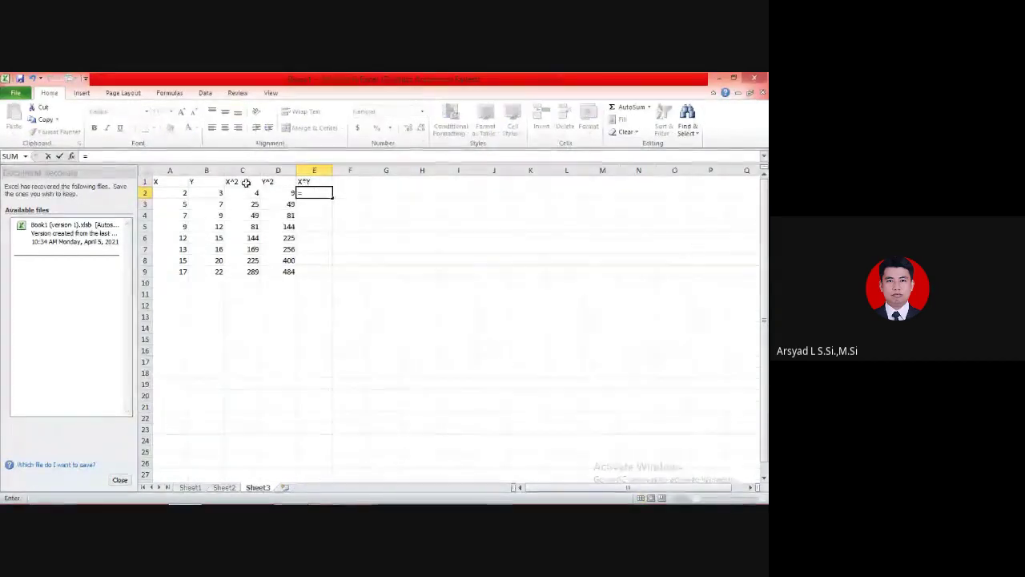
click(173, 192)
text(*)
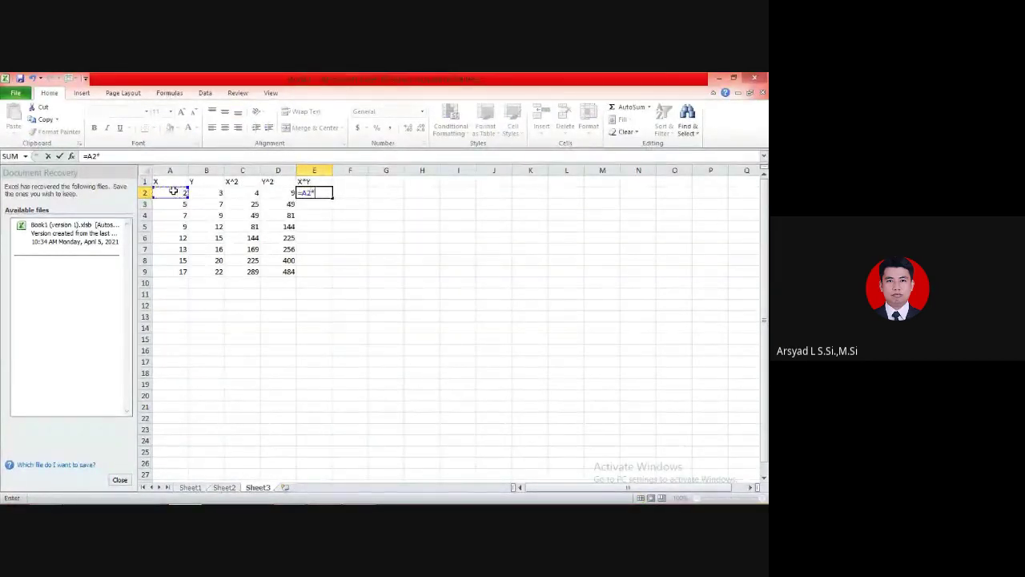
click(211, 192)
key(Return)
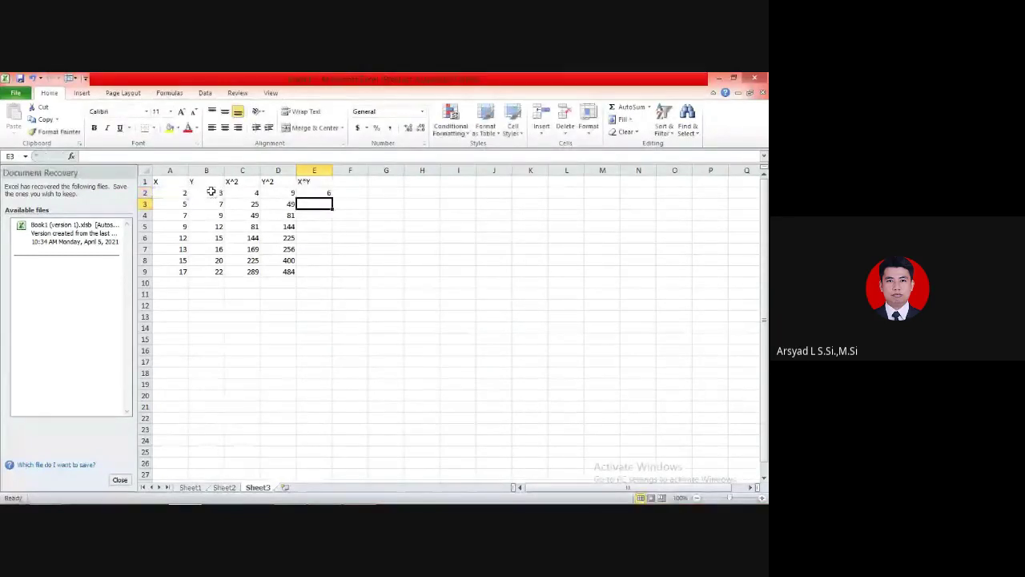
click(308, 192)
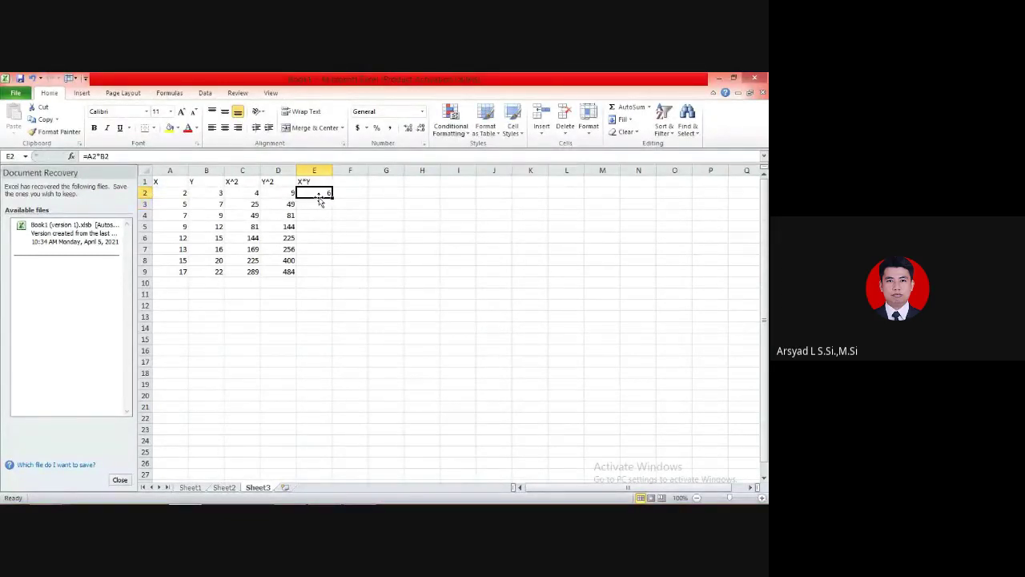
drag(331, 198, 333, 276)
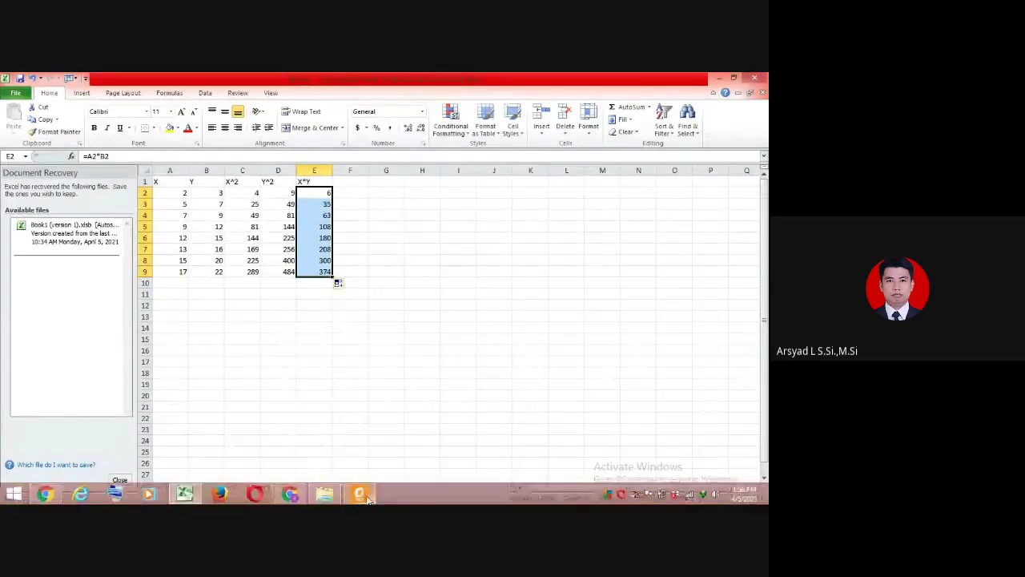
Check the rumus (2.2) worksheet in Foxit Reader, then return to Excel and total columns A to E in row 10, starting with =SUM(A2:A9).
click(364, 496)
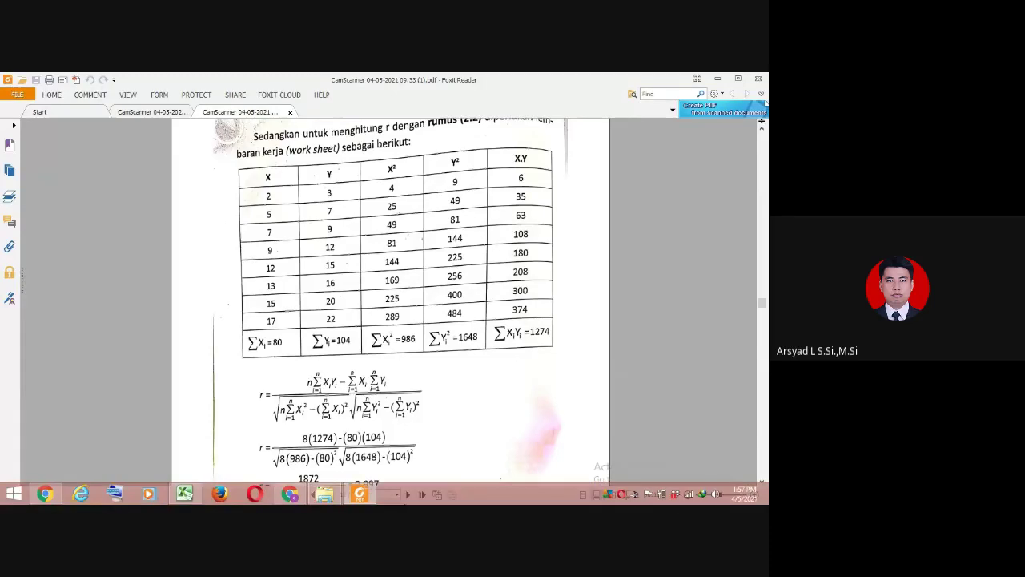
click(370, 497)
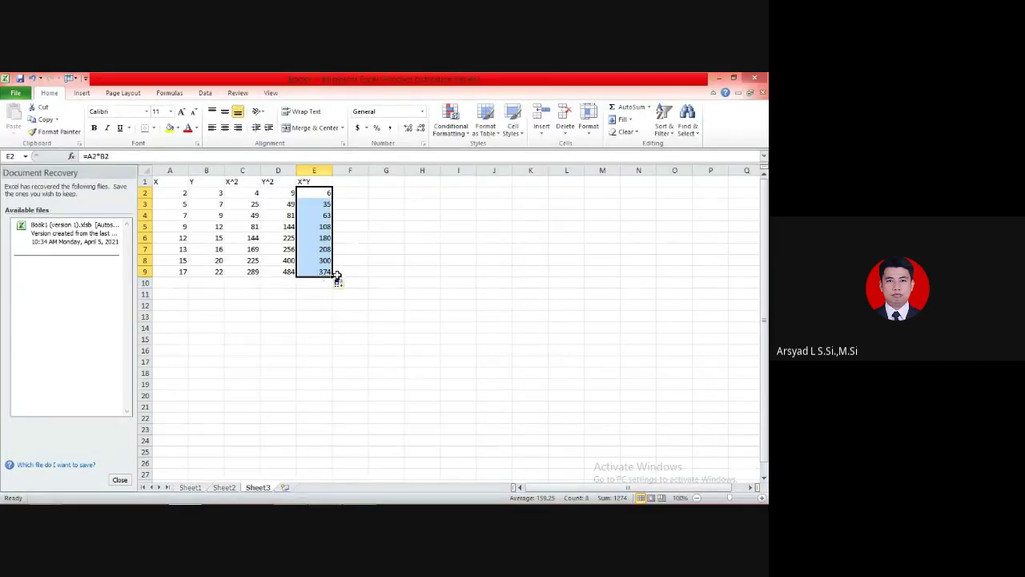
click(183, 281)
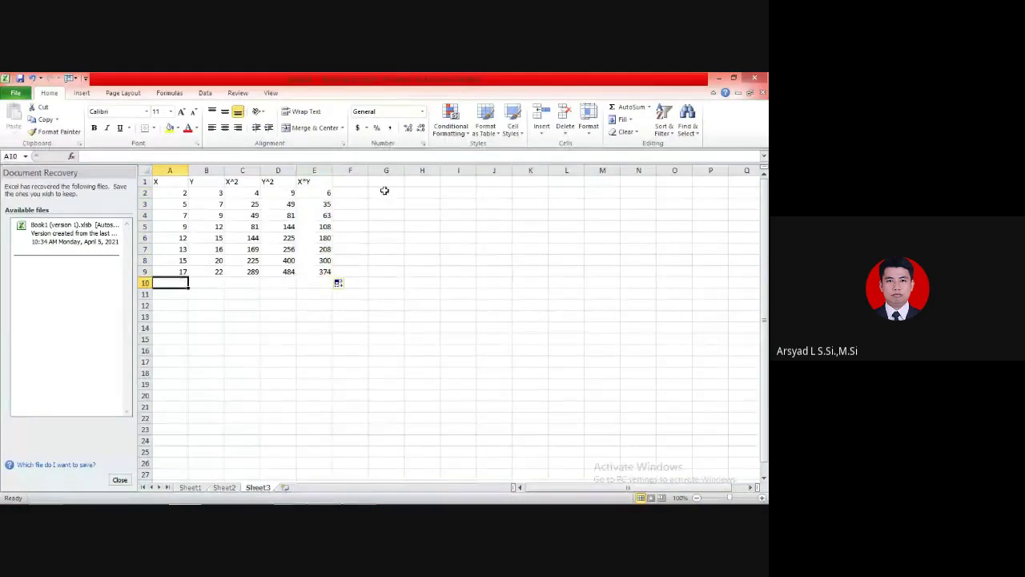
click(617, 108)
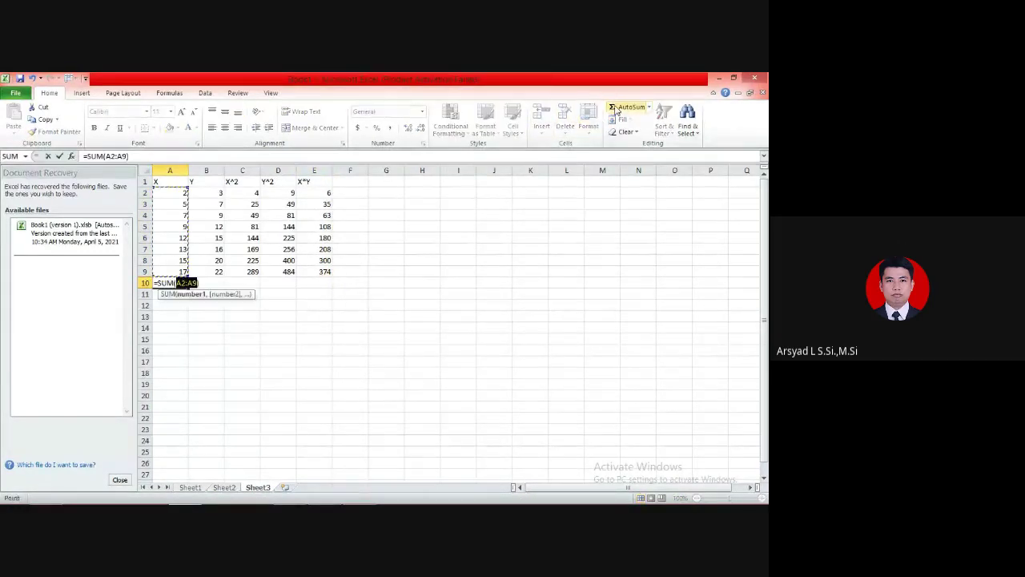
key(Return)
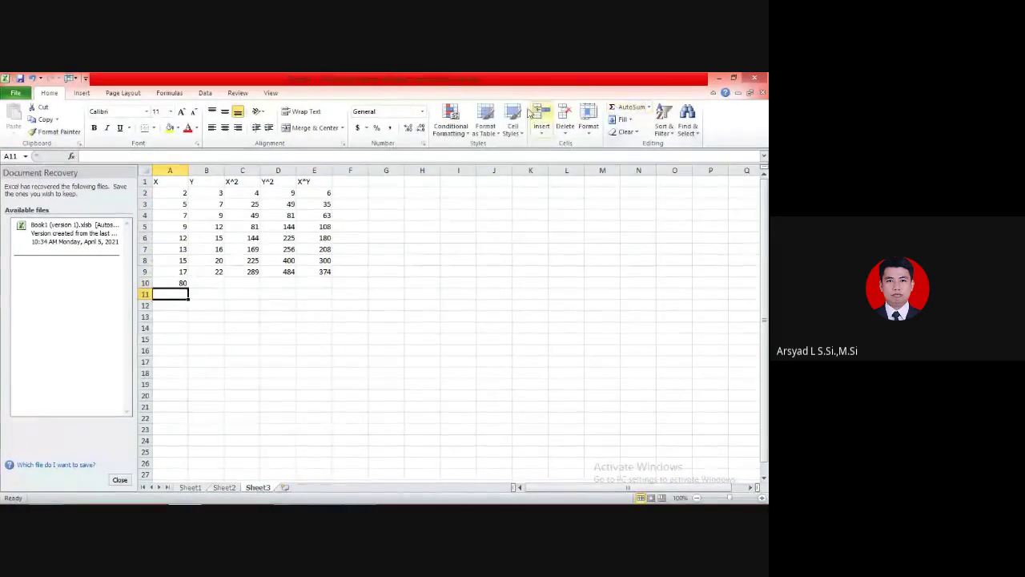
click(178, 280)
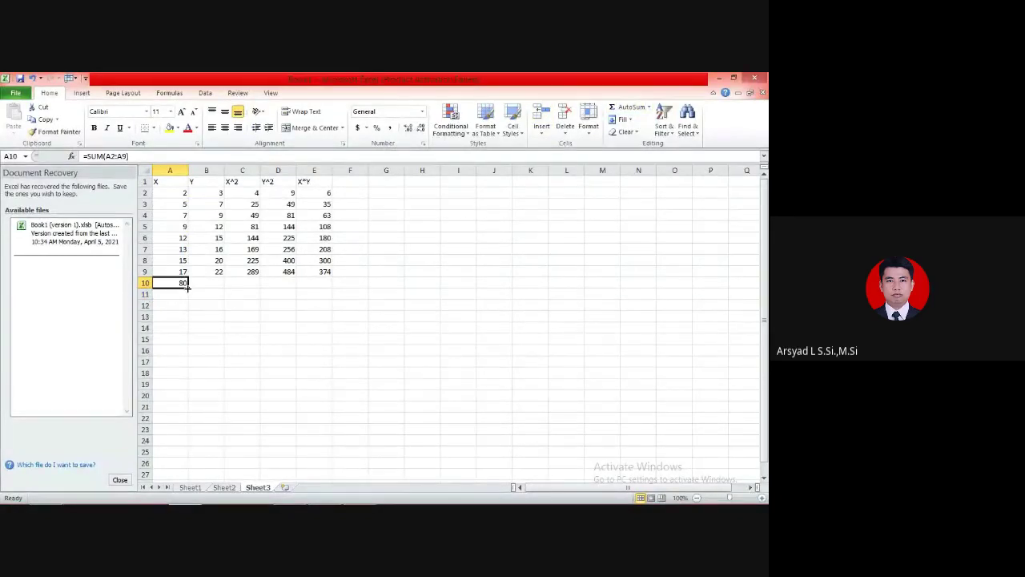
drag(189, 289, 324, 282)
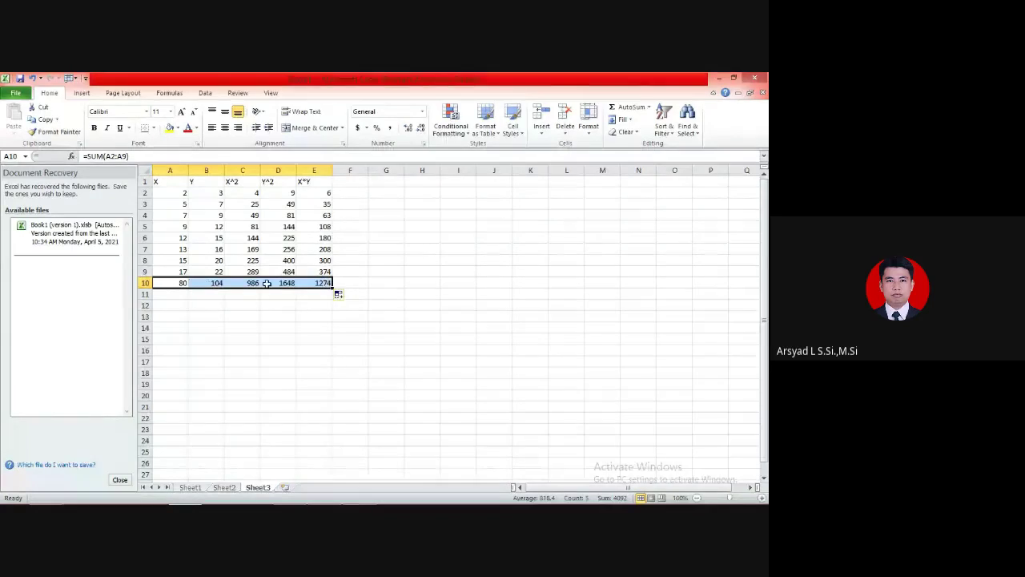
click(290, 306)
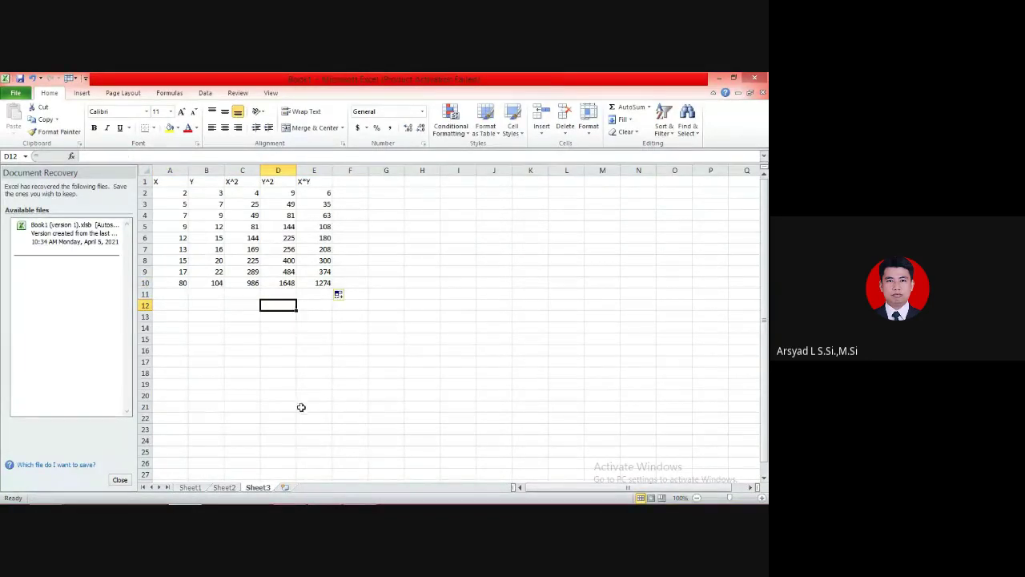
Review the rumus (2.2) calculation in Foxit Reader and the Google Meet call, then return to Sheet3 in Excel.
click(358, 494)
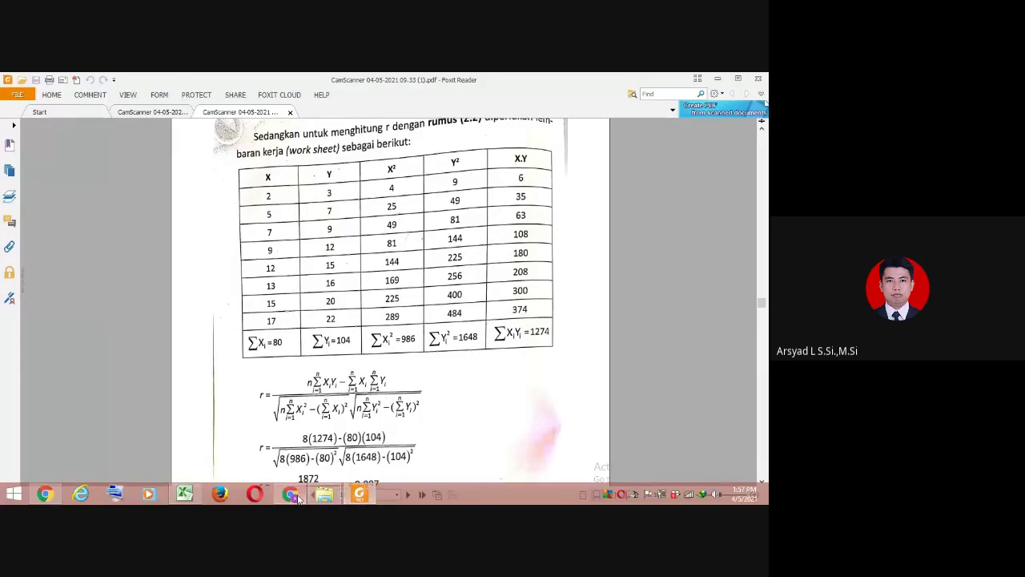
click(293, 494)
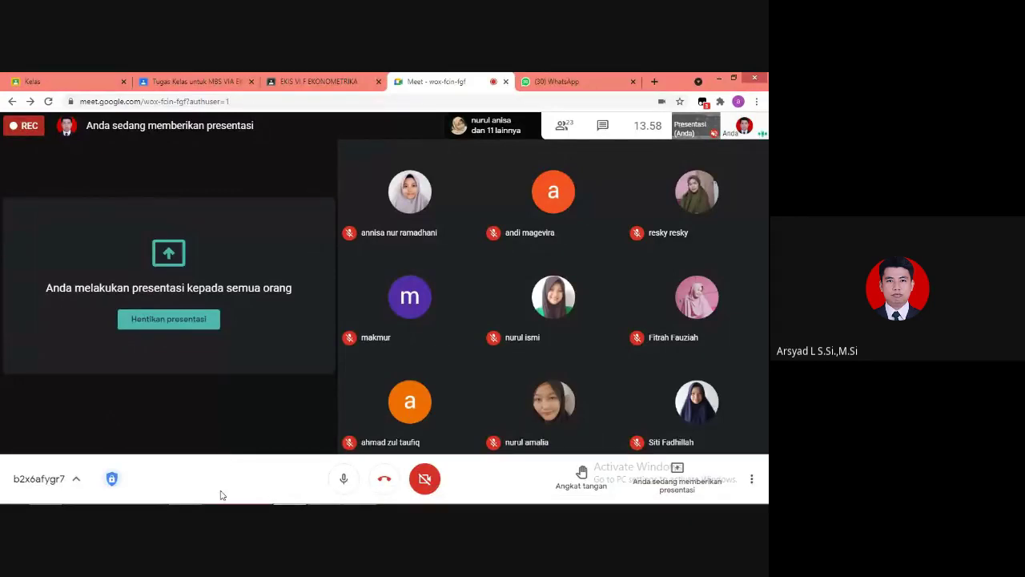
mouse_move(223, 503)
click(184, 494)
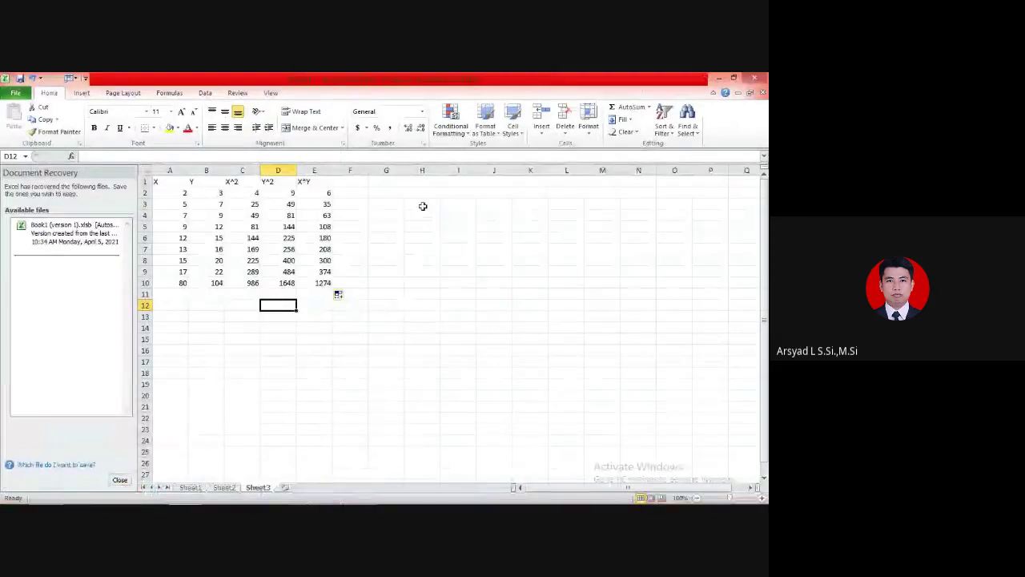
click(419, 205)
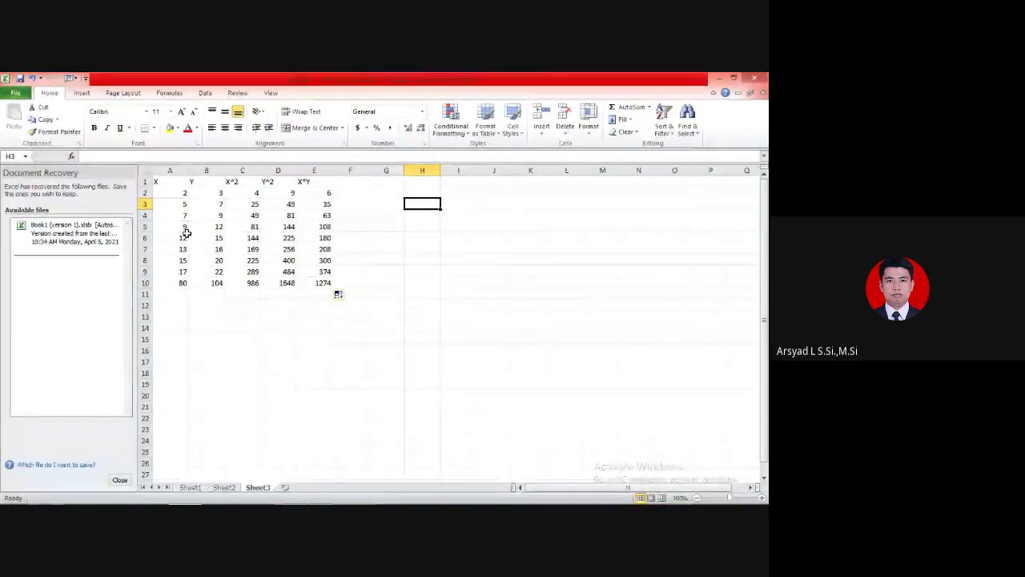
Copy the X and Y values from A2:B9 of Sheet3 into a new worksheet, starting at A1.
drag(164, 194, 210, 271)
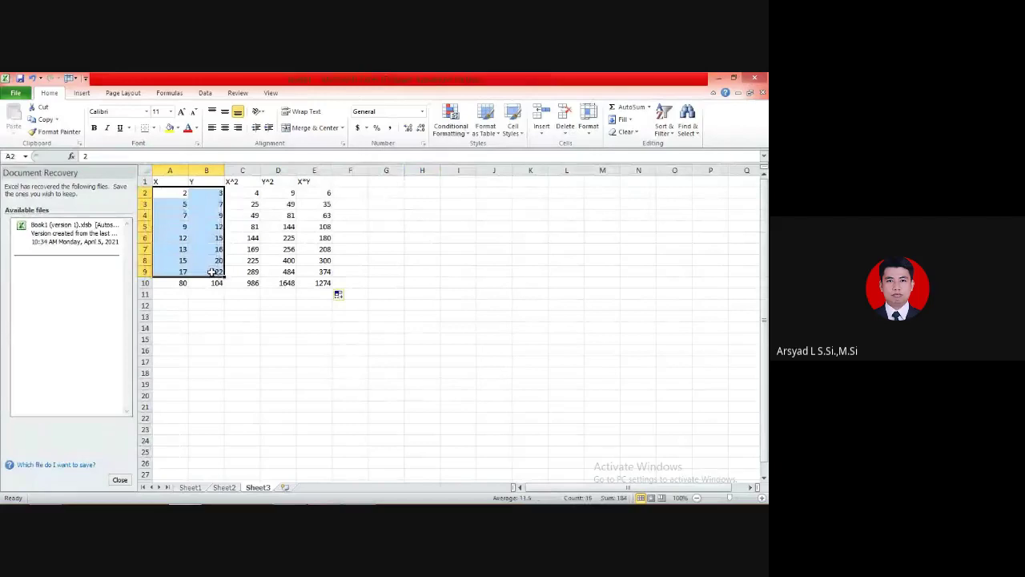
key(ctrl+c)
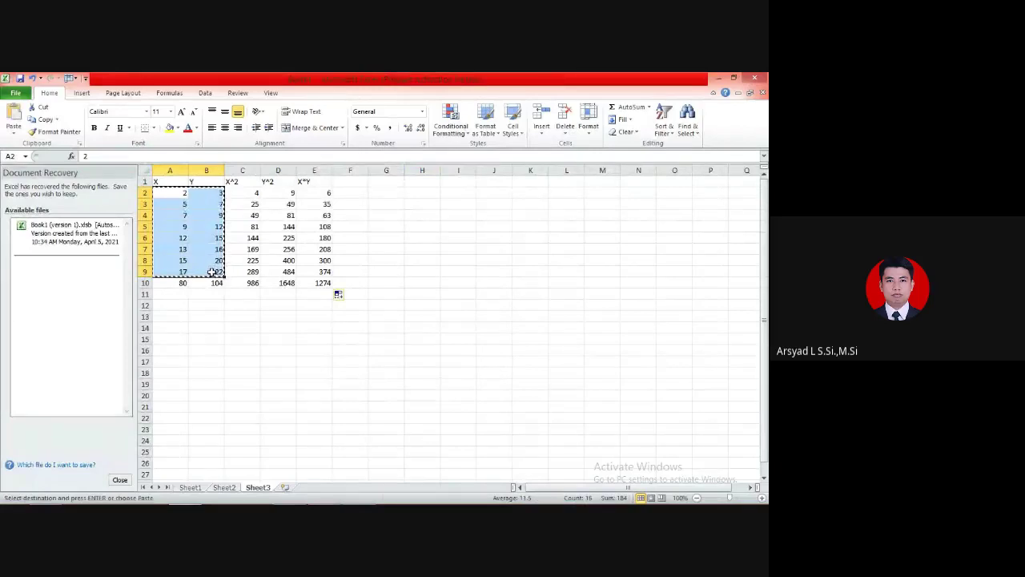
click(285, 488)
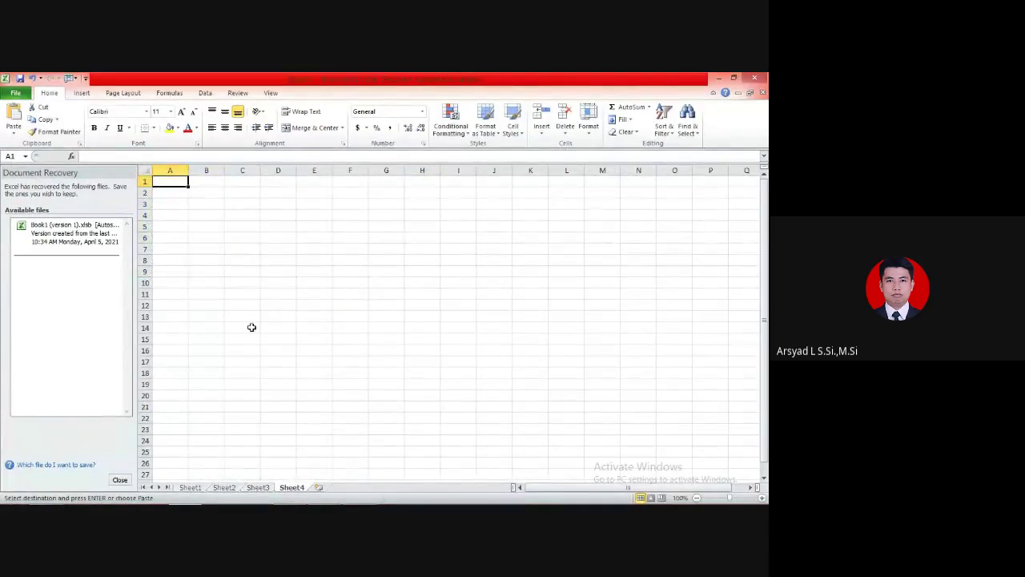
key(ctrl+v)
click(278, 317)
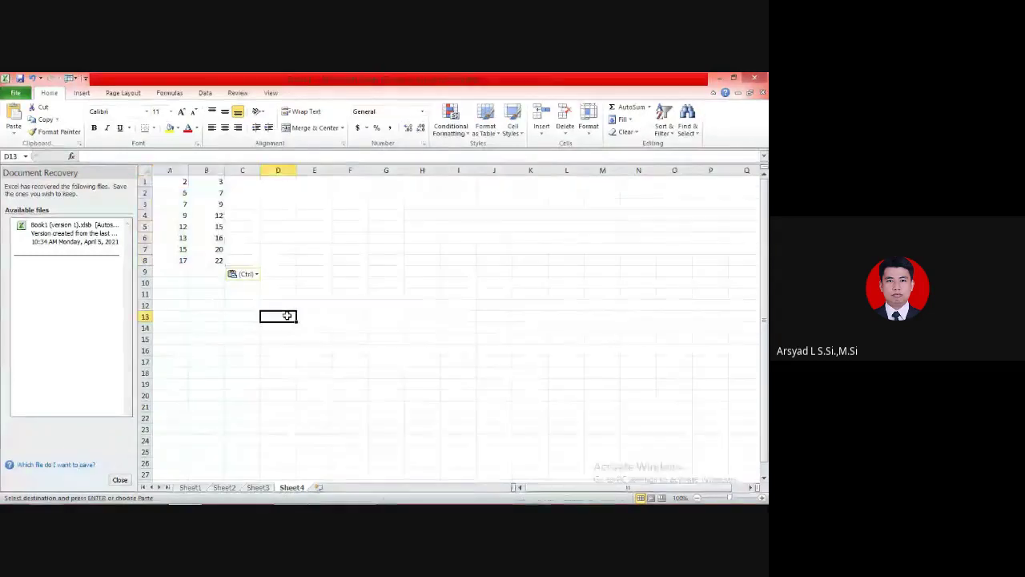
click(181, 183)
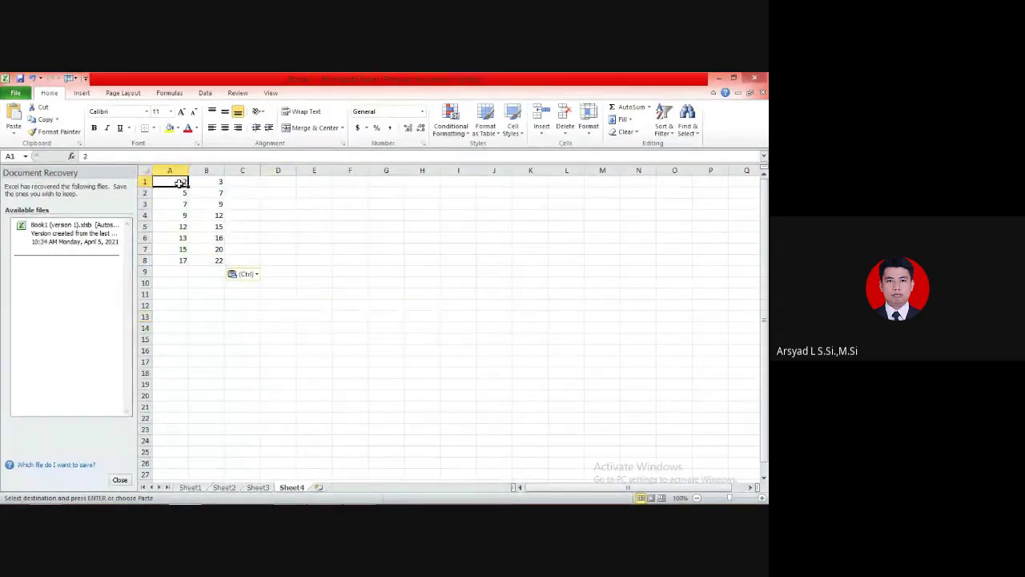
Move the X and Y values in A1:B8 down one row so they start at A2.
key(shift+Down)
key(shift+Right)
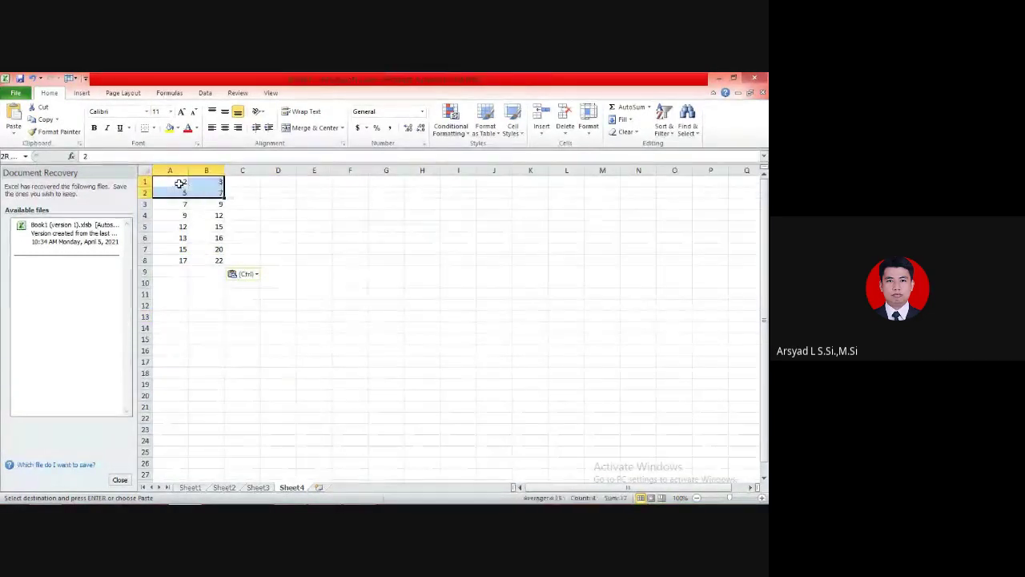
key(shift+Down)
key(shift+Down)
key(shift+Down)
key(shift+Down)
key(shift+Down)
key(shift+Down)
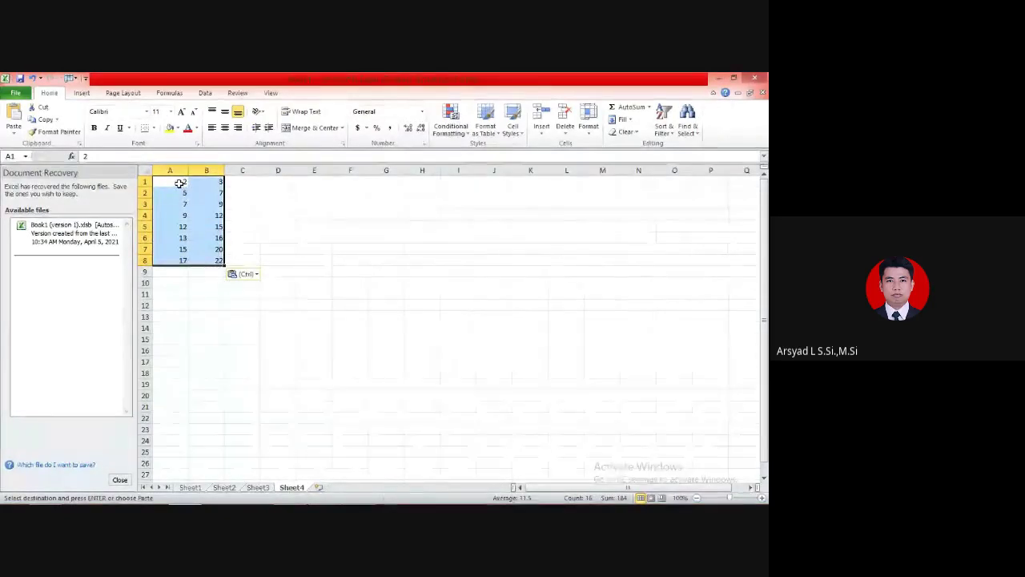
key(ctrl+c)
drag(180, 183, 168, 194)
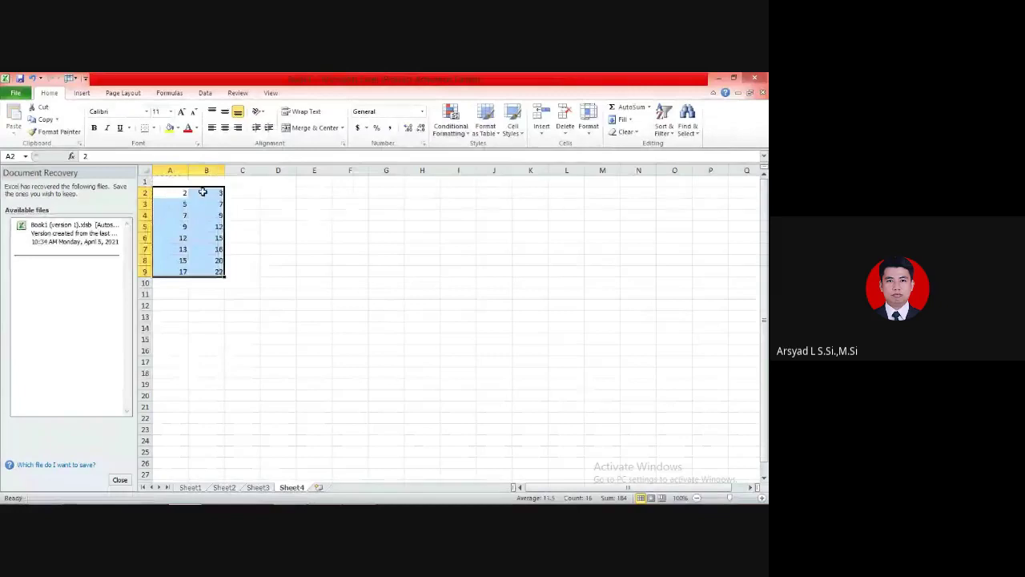
Label the two data columns with the headers X in A1 and Y in B1.
click(167, 181)
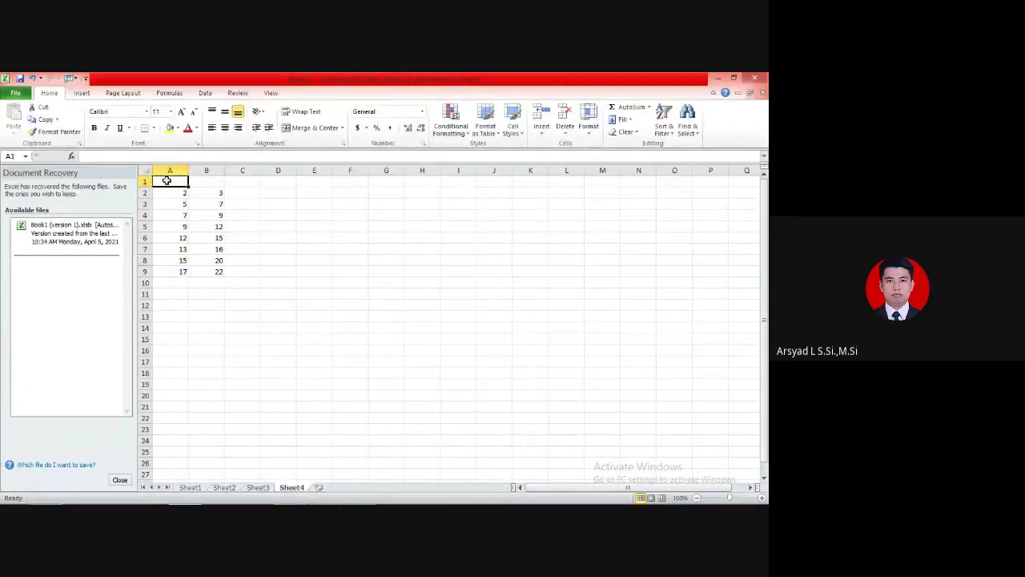
double_click(167, 181)
text(X)
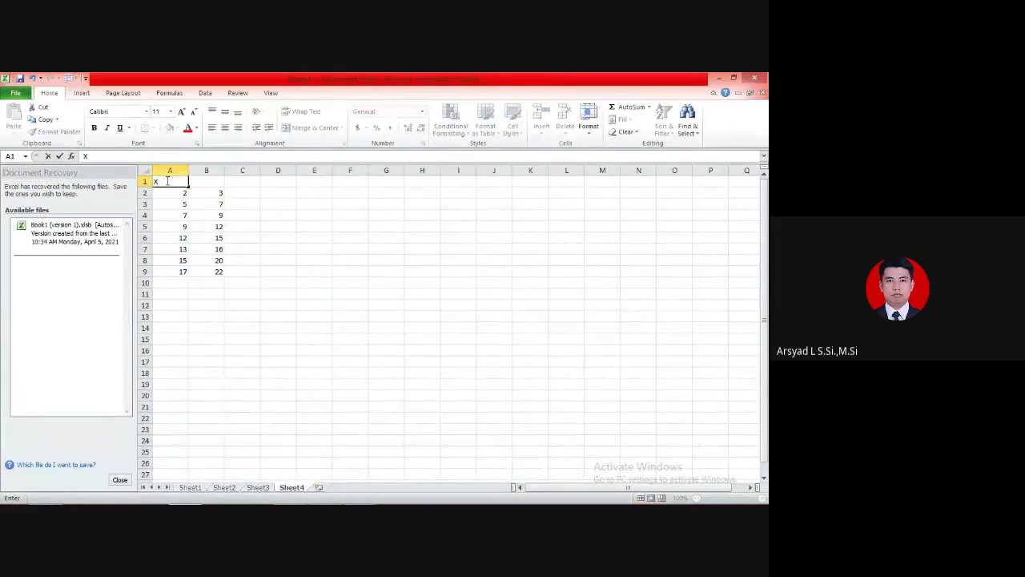
click(192, 181)
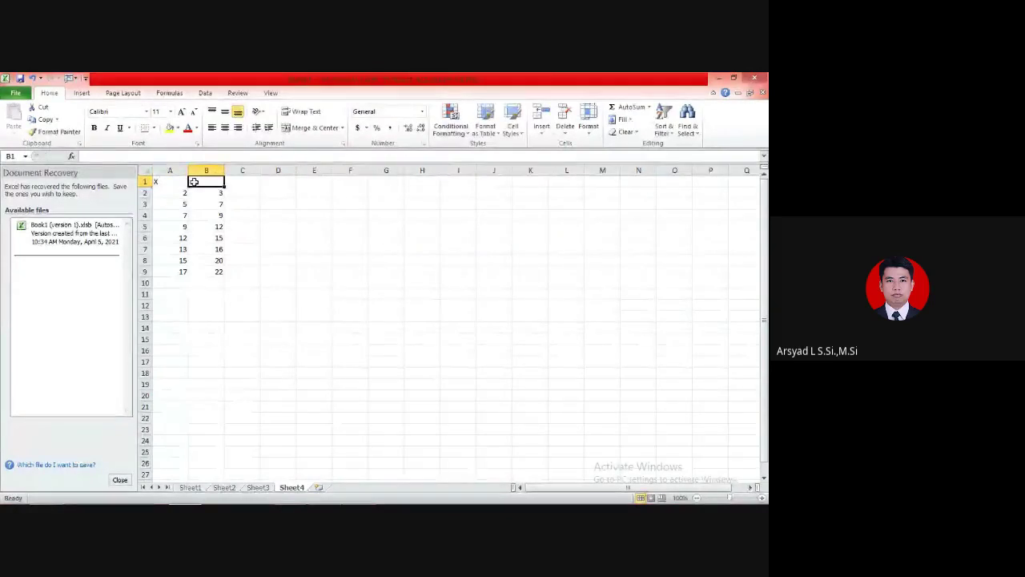
text(Y)
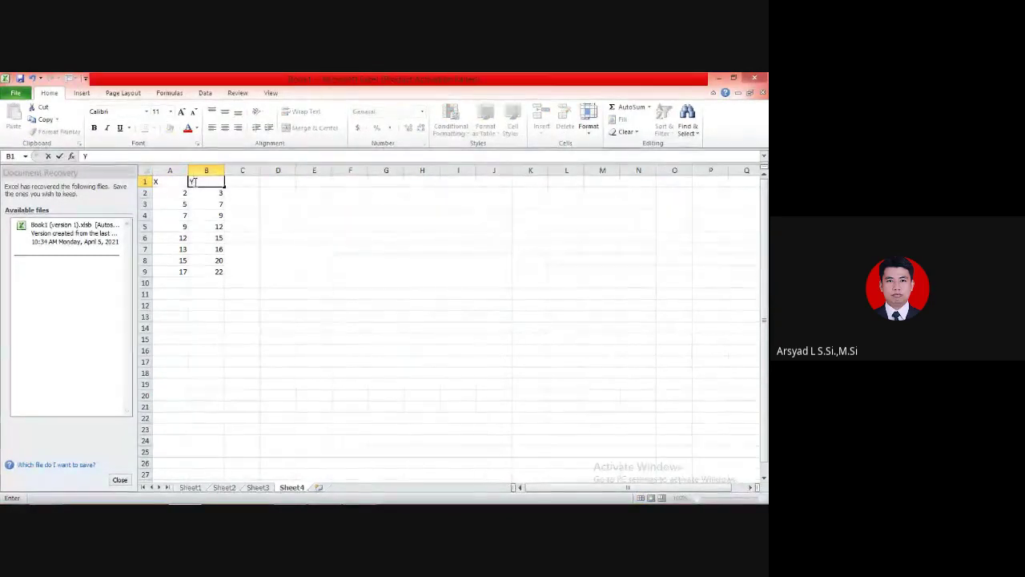
click(275, 228)
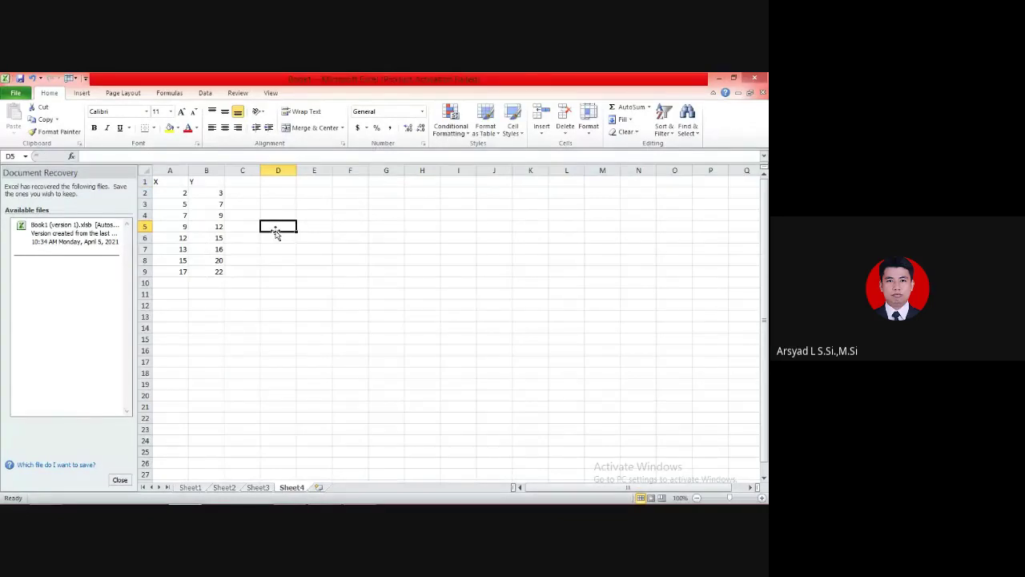
Calculate the correlation coefficient of the X and Y data in C2 with =CORREL(A2:A9,B2:B9).
click(249, 194)
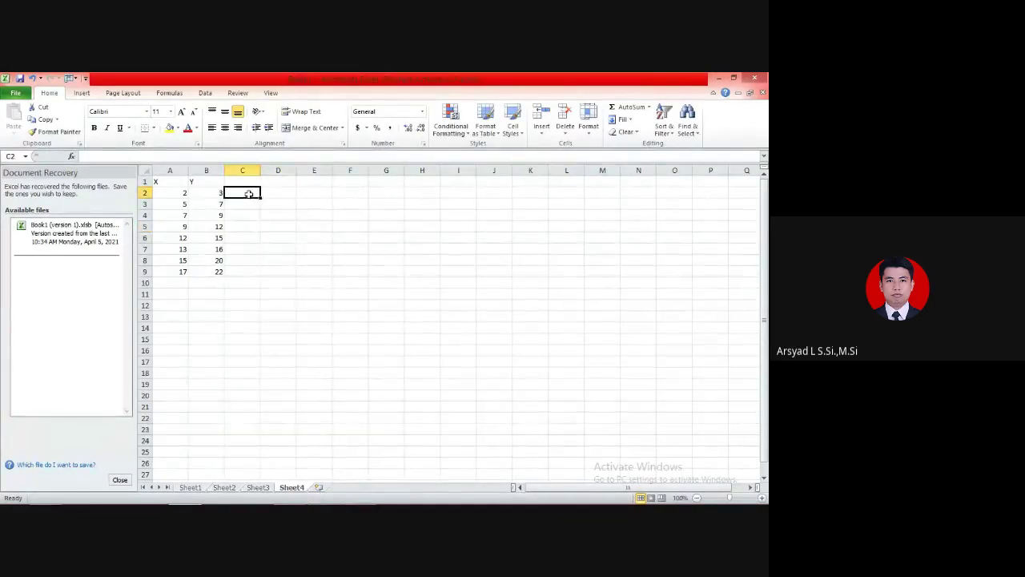
text(=)
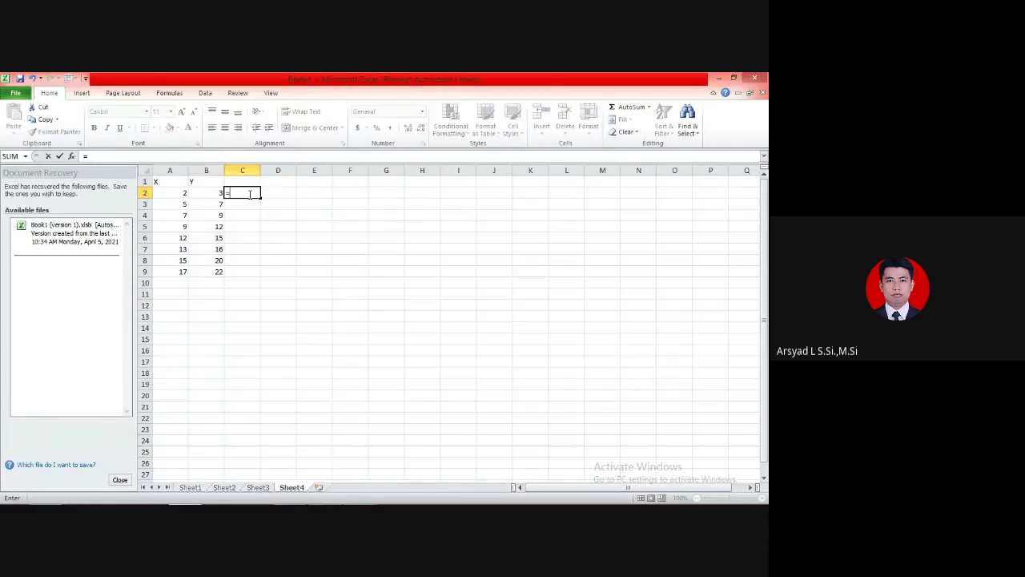
text(C)
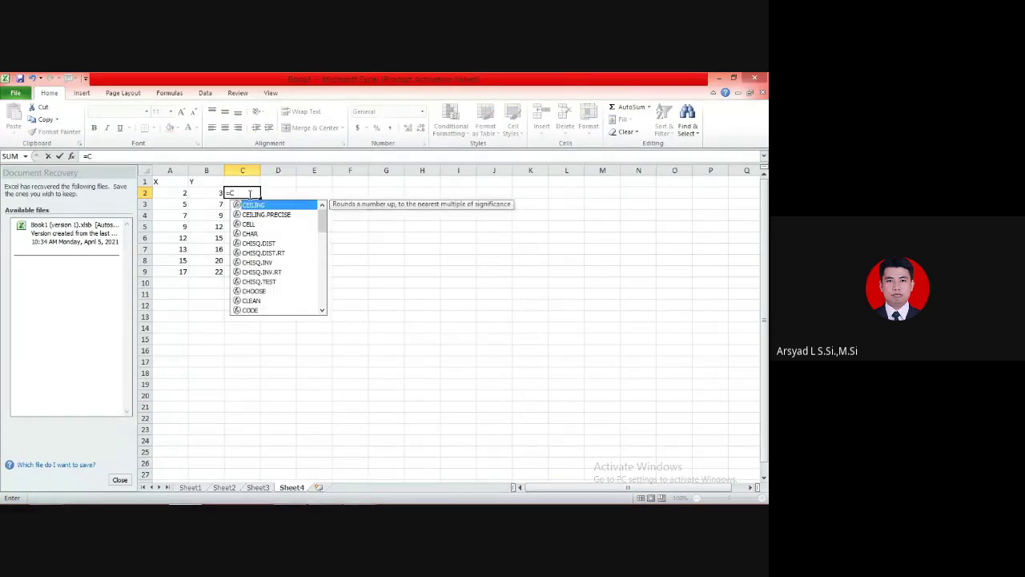
text(ORREL)
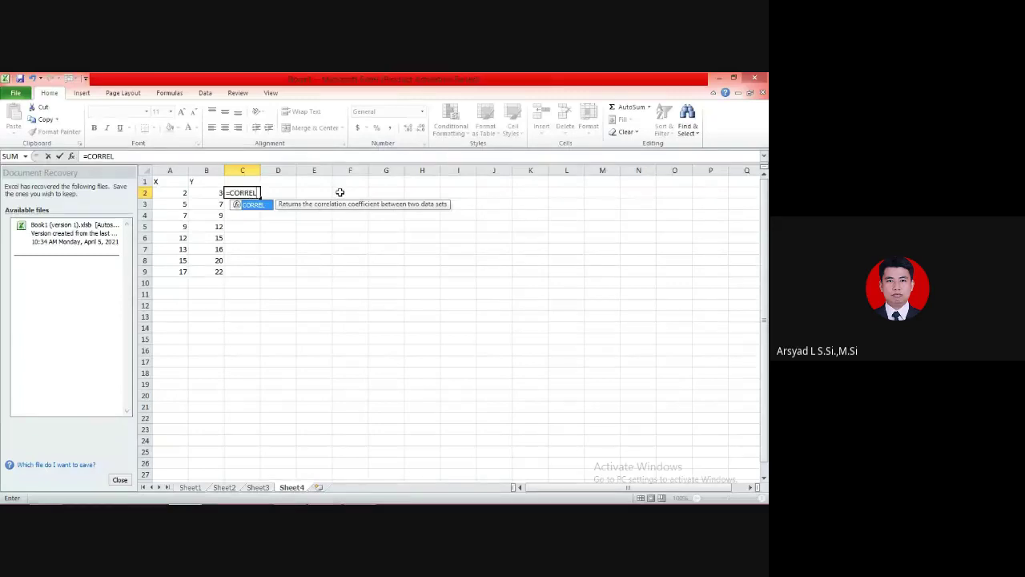
text(()
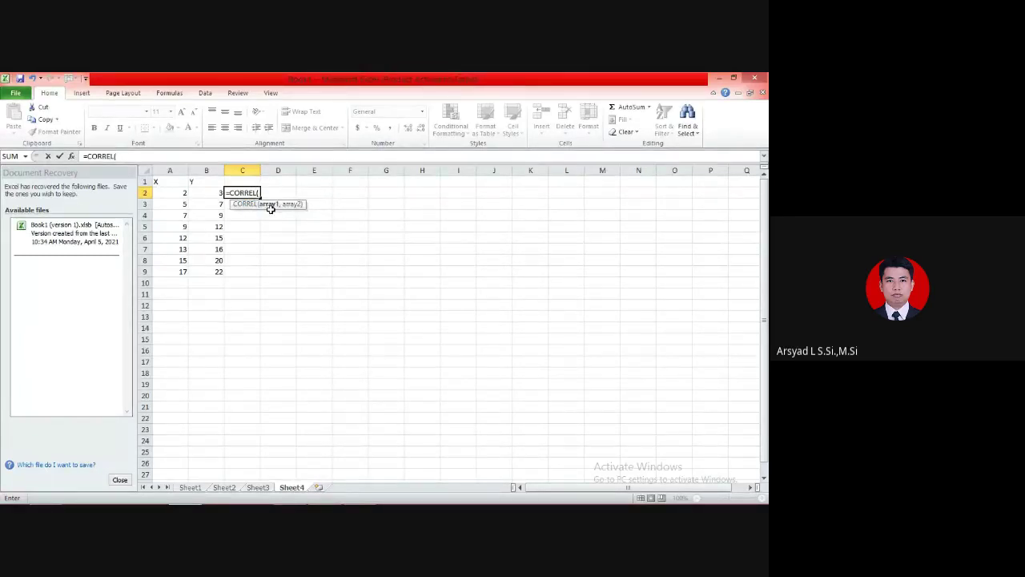
drag(175, 193, 174, 270)
text(,)
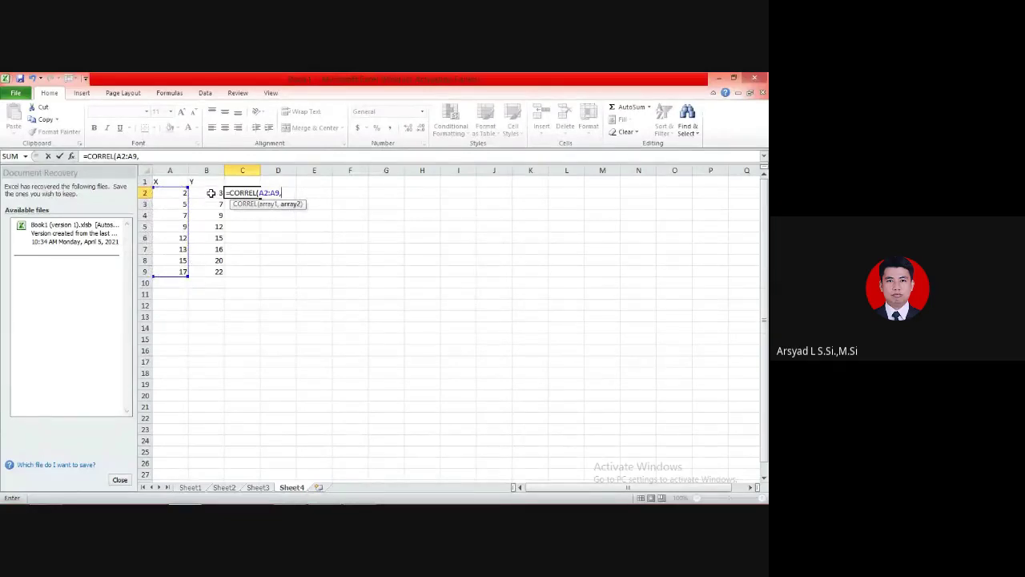
drag(211, 194, 212, 269)
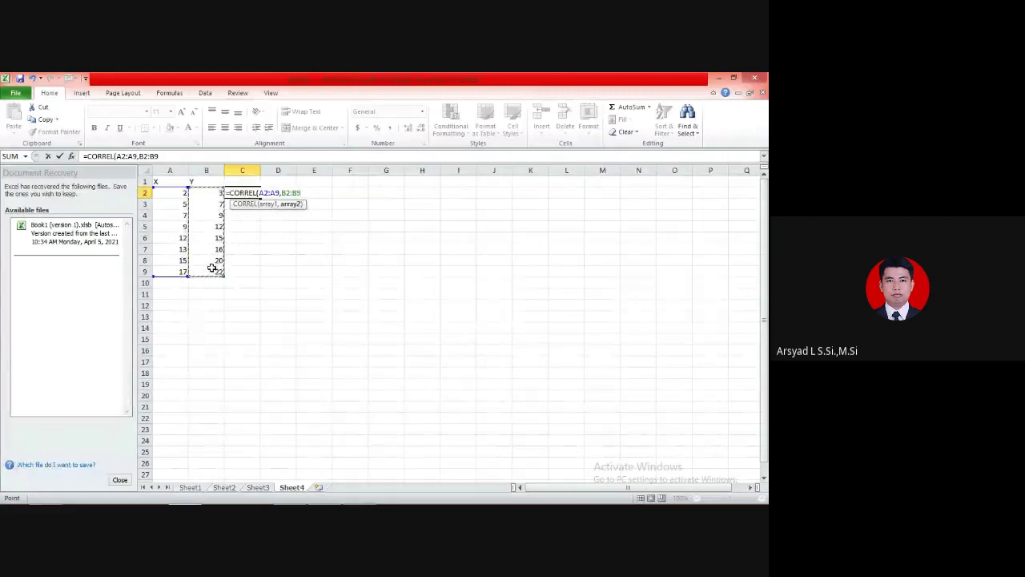
text())
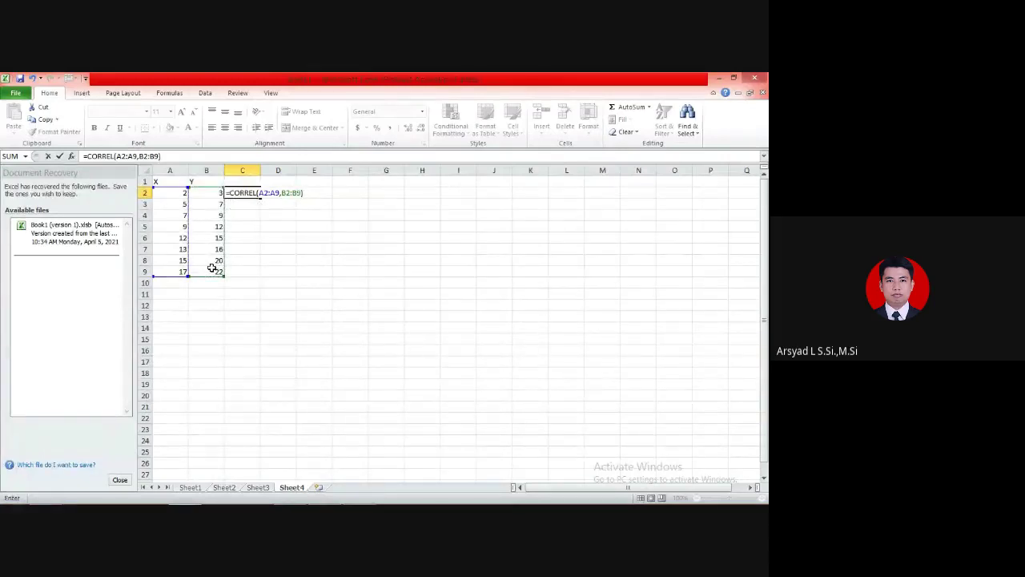
key(Return)
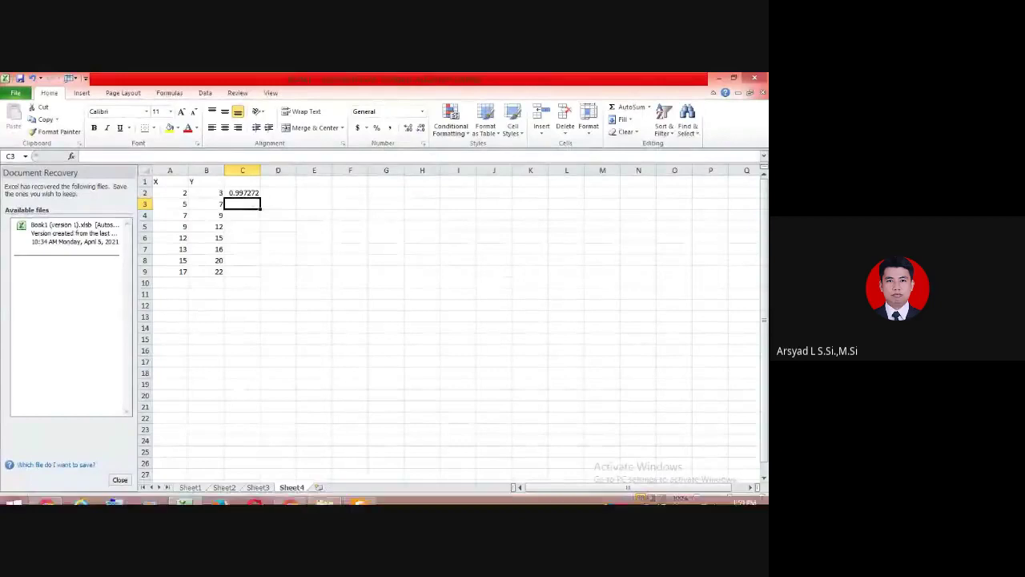
Switch to Foxit Reader and review the r calculations for rumus (2.2) and (2.1), back to the Korelasi Product Moment section.
click(359, 493)
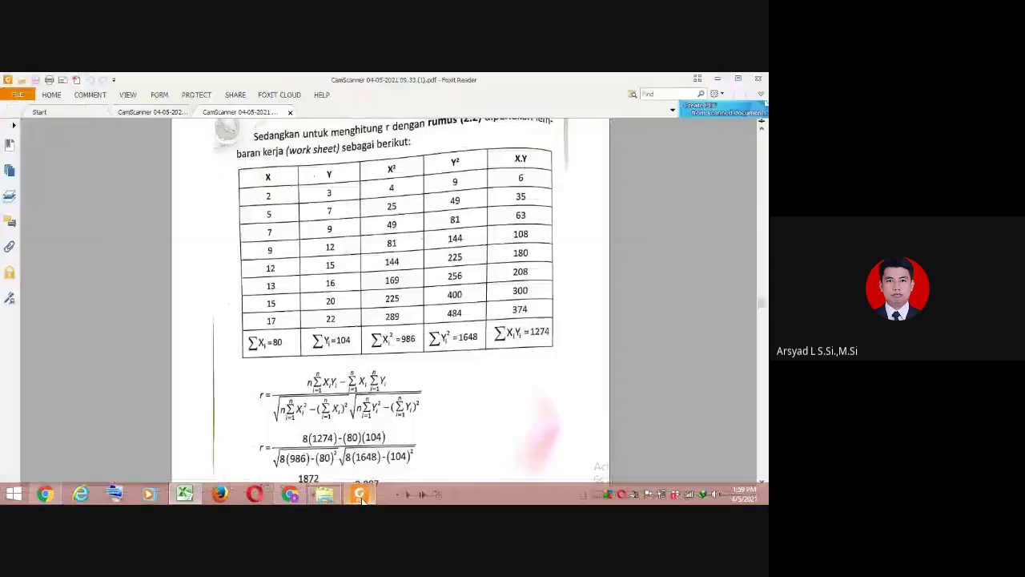
scroll(433, 422, down, 3)
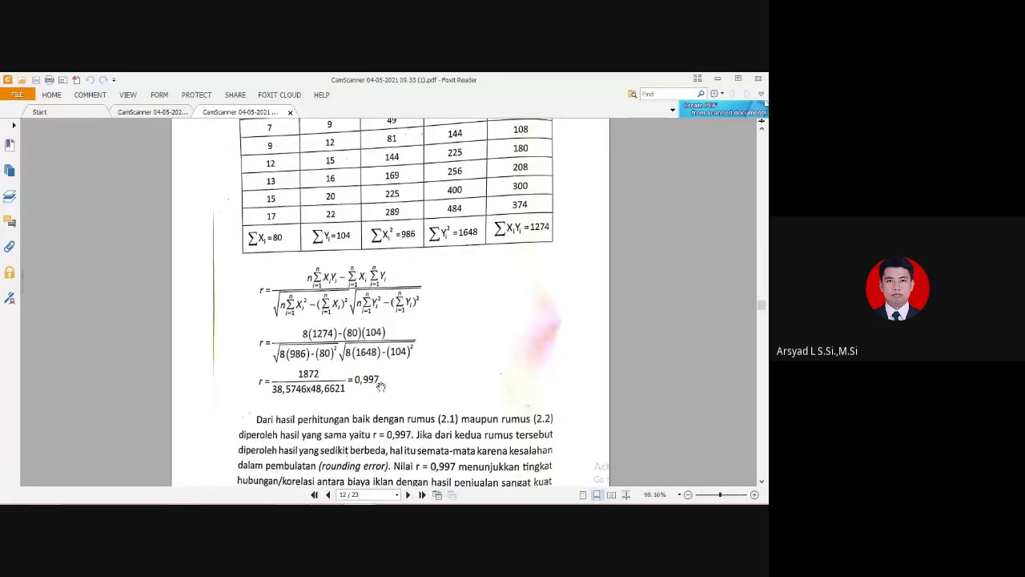
scroll(379, 368, up, 8)
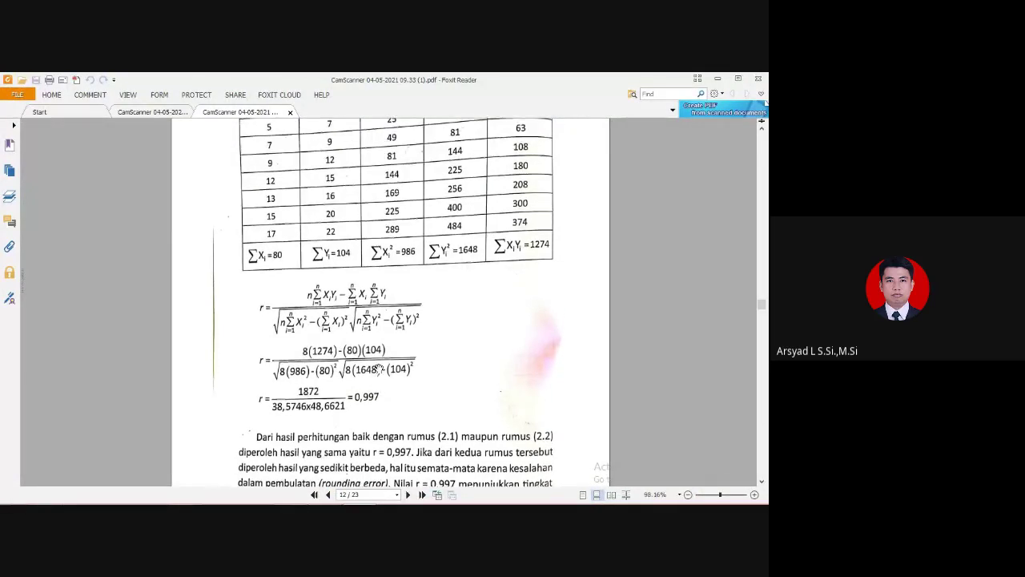
scroll(379, 367, up, 4)
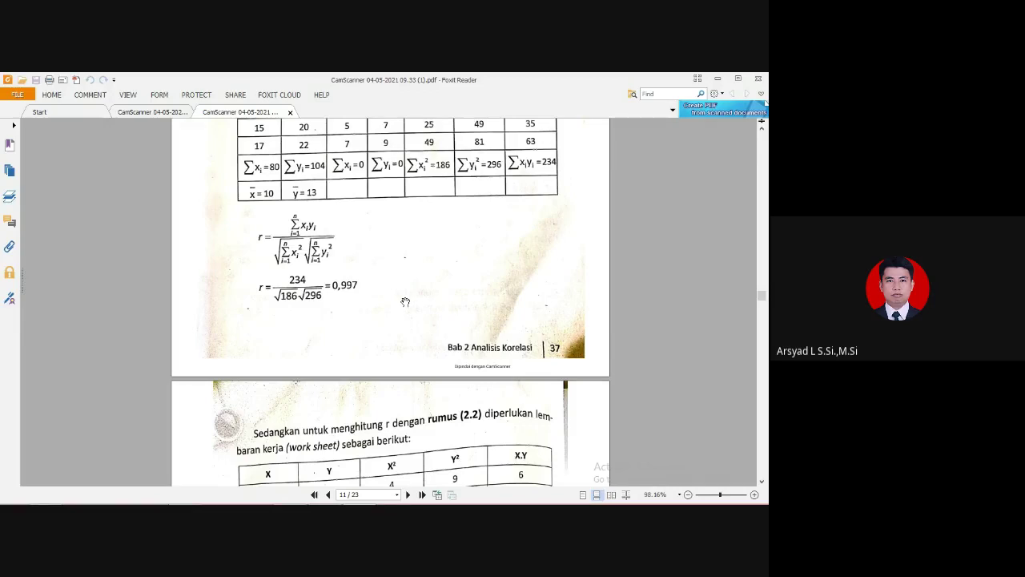
scroll(405, 302, down, 1)
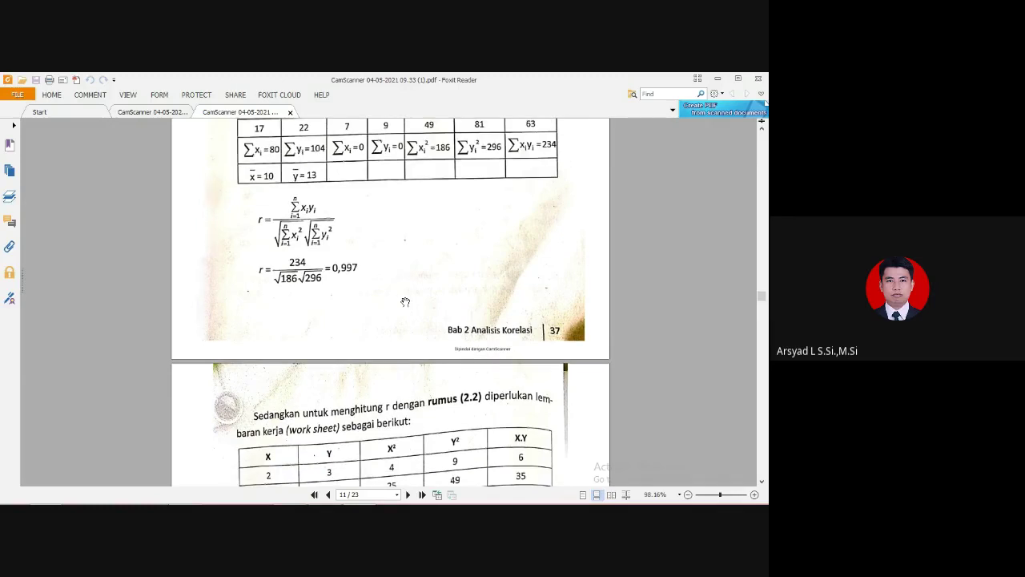
scroll(405, 302, up, 8)
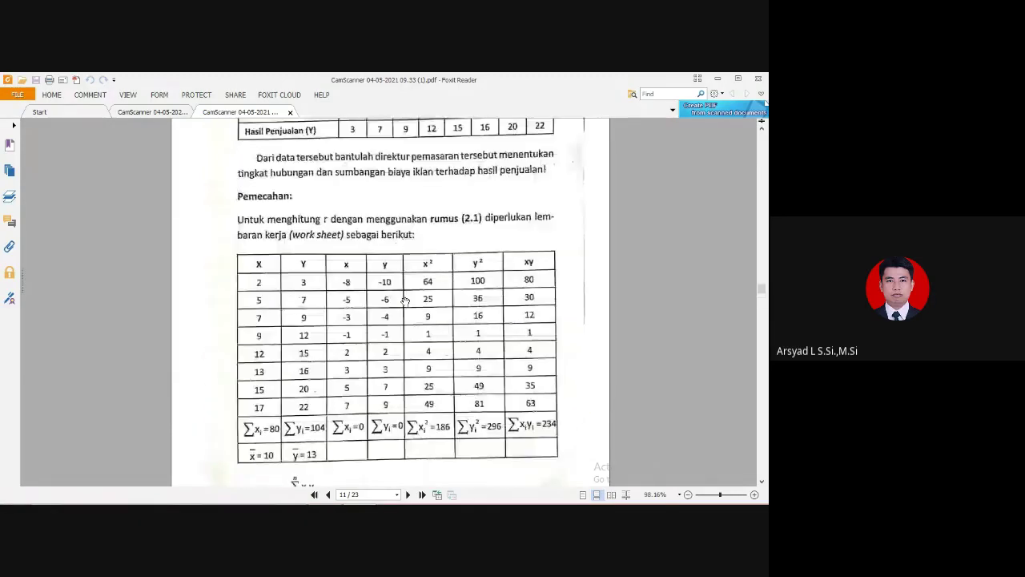
scroll(406, 300, up, 20)
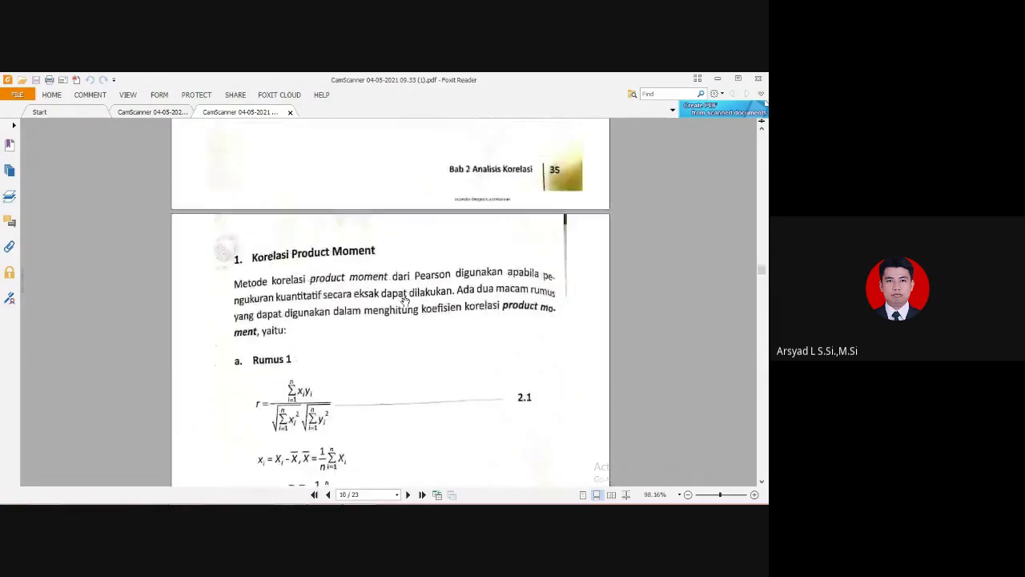